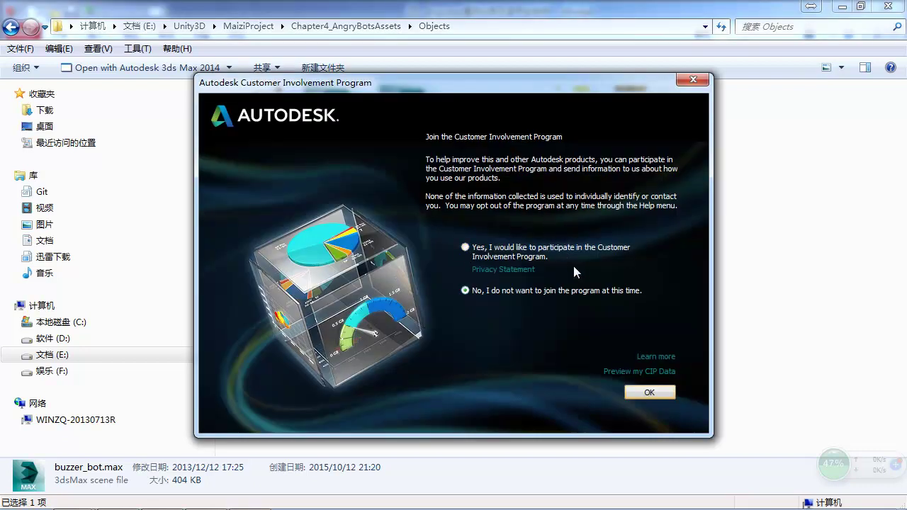
Decline joining the Autodesk Customer Involvement Program and minimize the Objects folder window.
left_click(651, 393)
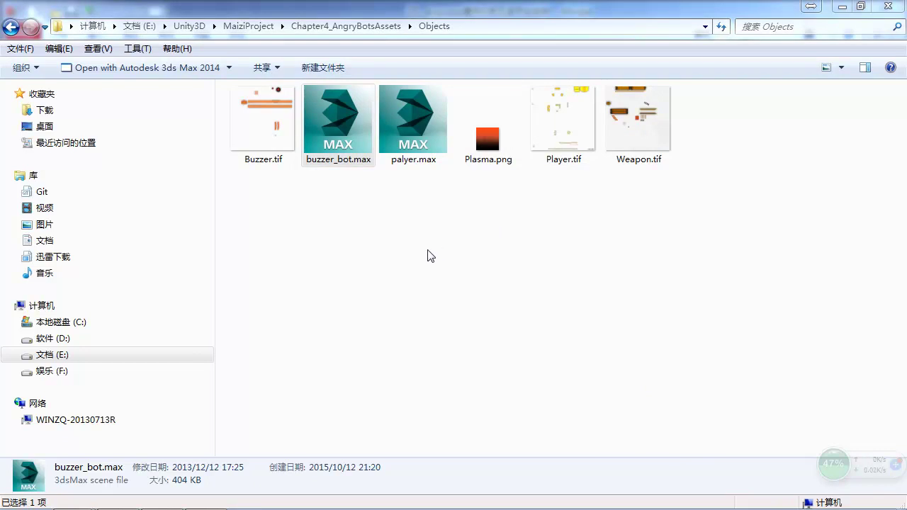
left_click(842, 6)
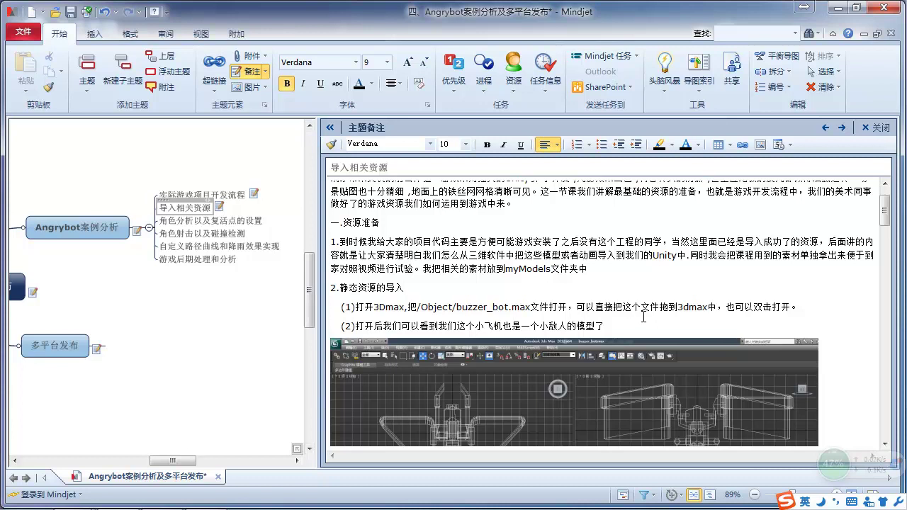
Review the small aircraft enemy screenshot in the Mindjet notes on importing static resources, then minimize the notes.
scroll(646, 319, "down", 5)
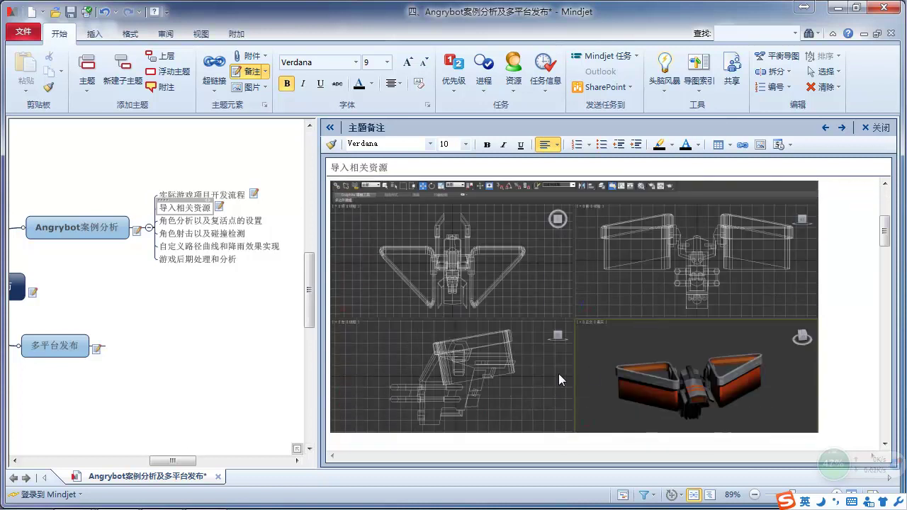
scroll(523, 309, "up", 1)
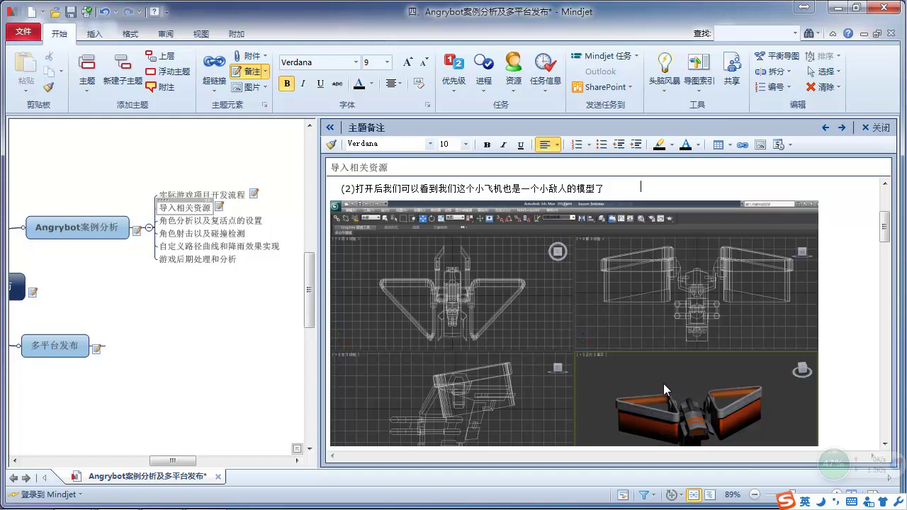
scroll(663, 382, "down", 1)
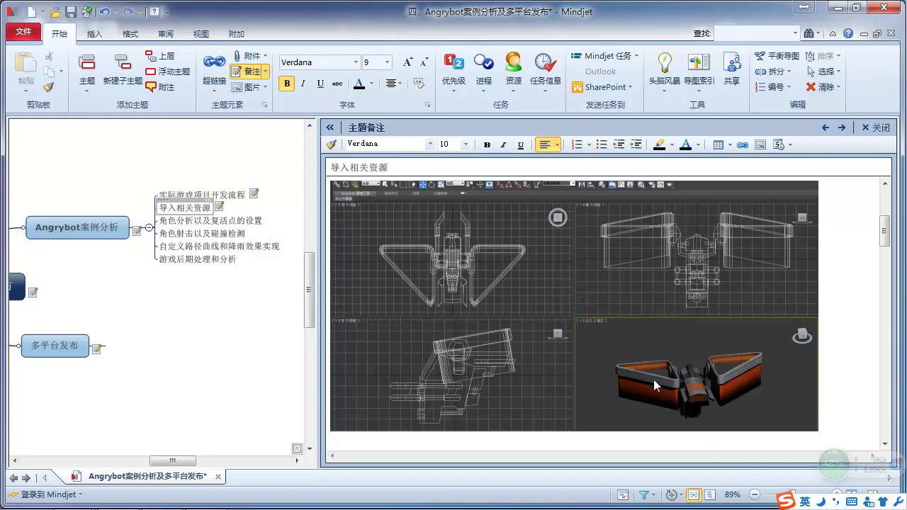
left_click(837, 7)
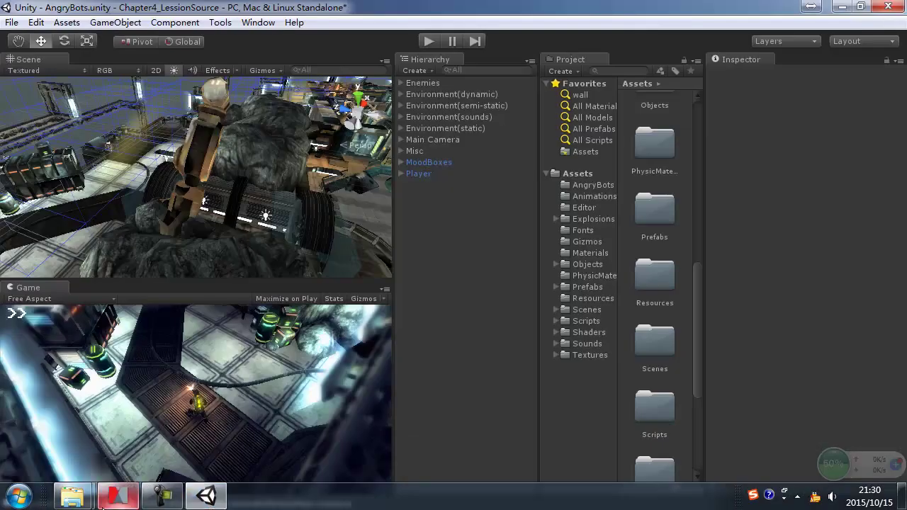
Switch to Unity, run the AngryBots scene and maximize the Game view.
left_click(104, 504)
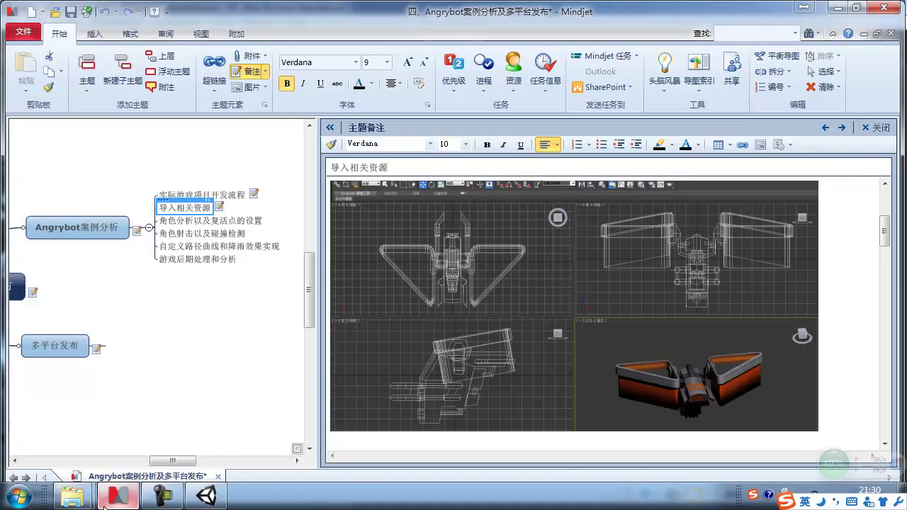
left_click(207, 496)
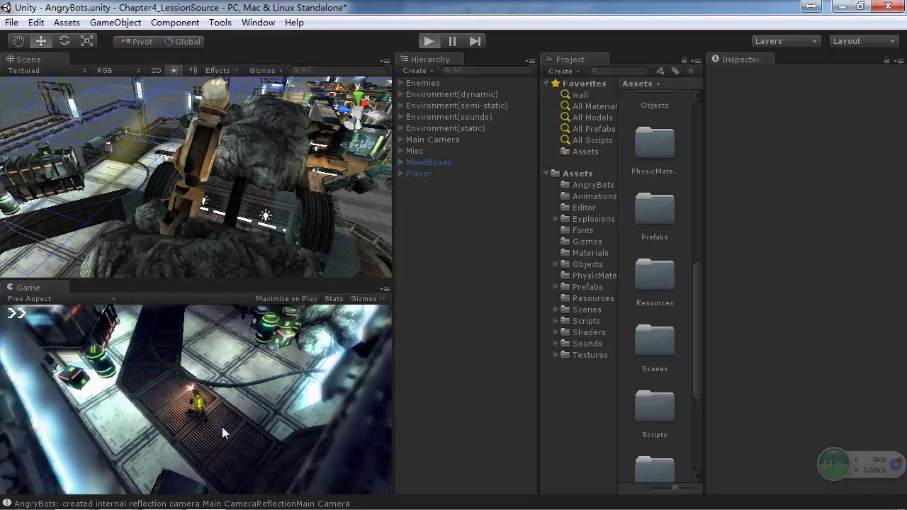
key("alt+Tab")
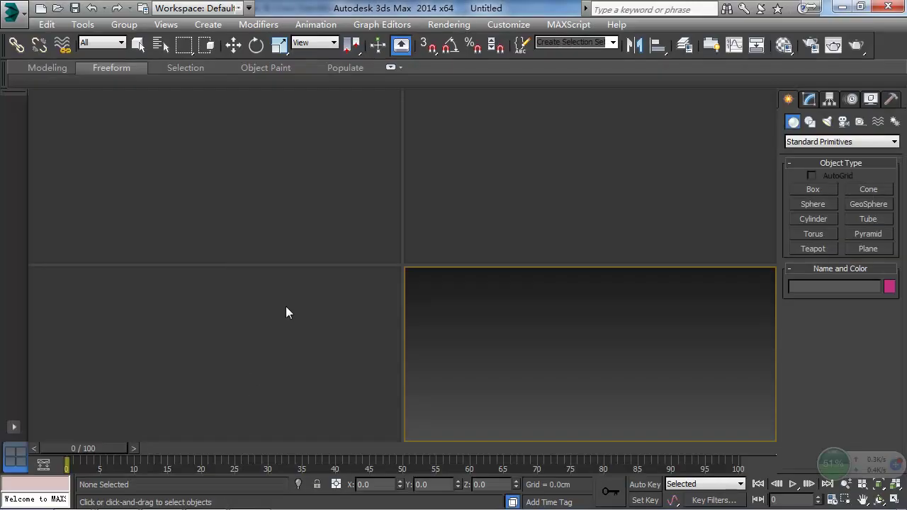
left_click(207, 496)
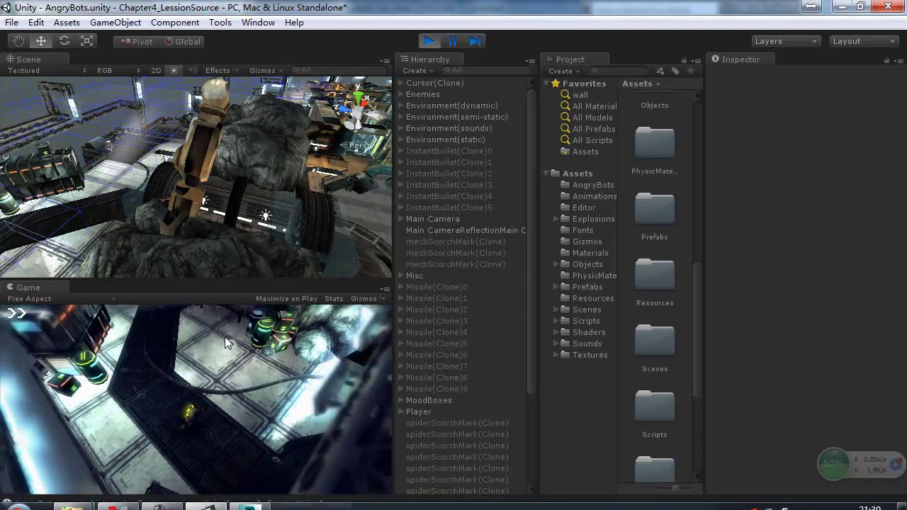
left_click(387, 290)
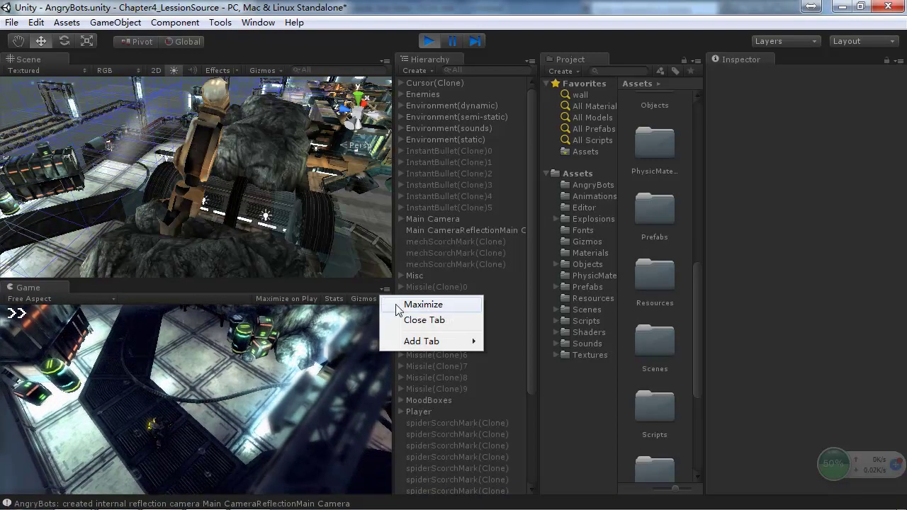
left_click(394, 305)
Move the player forward through the level, shoot the flying buzzer enemy, and stop the game preview.
key("w")
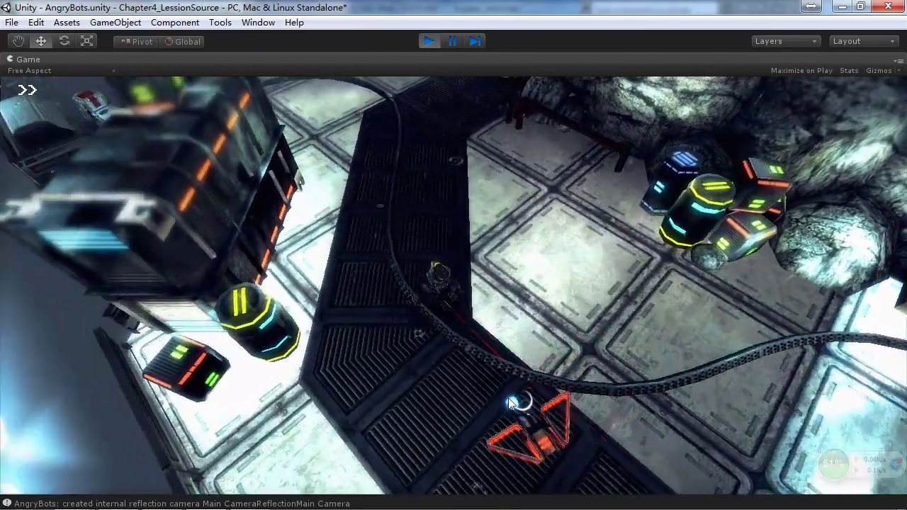
key("w")
left_click(508, 398)
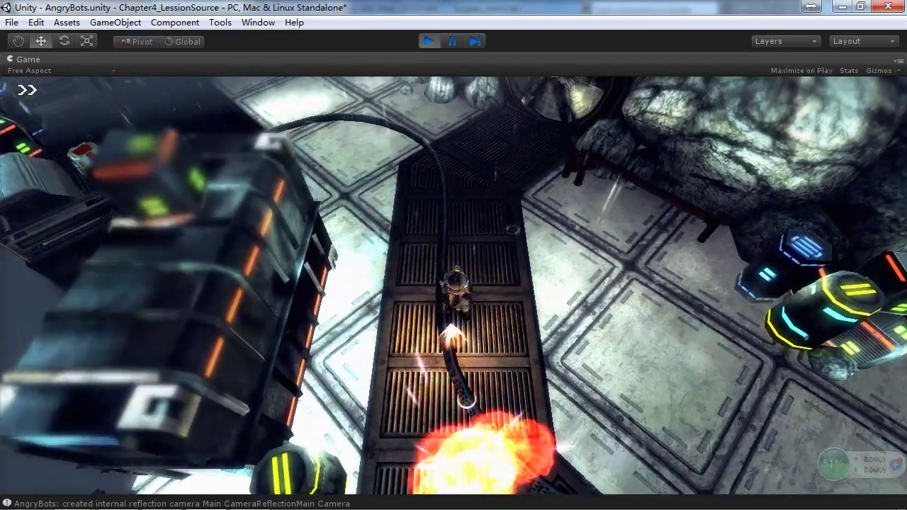
key("w")
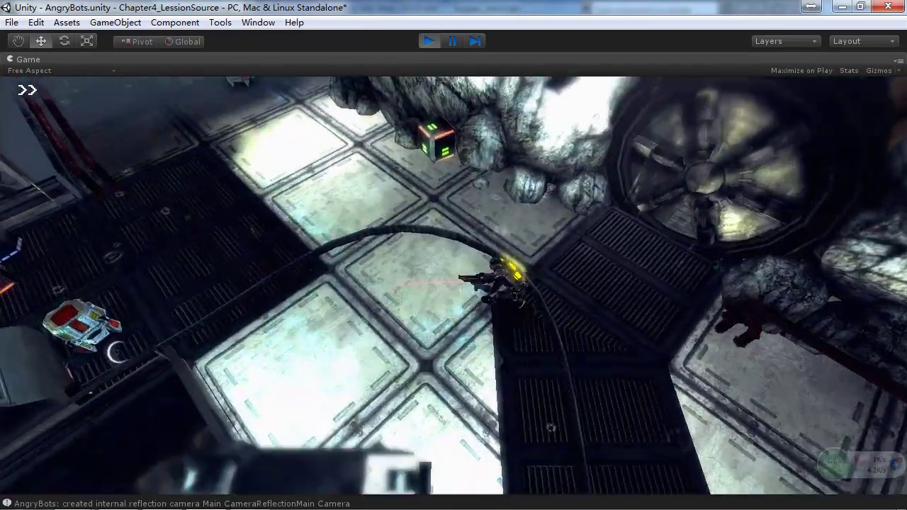
key("w")
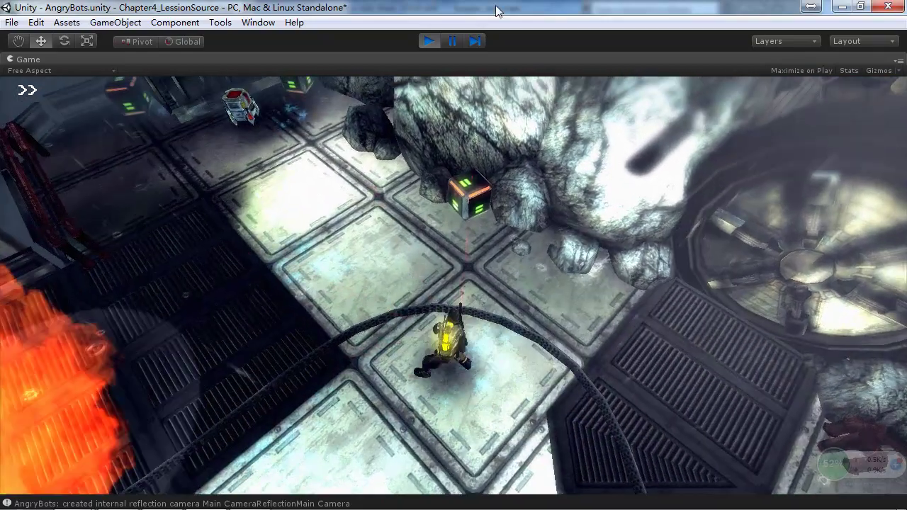
key("ctrl+p")
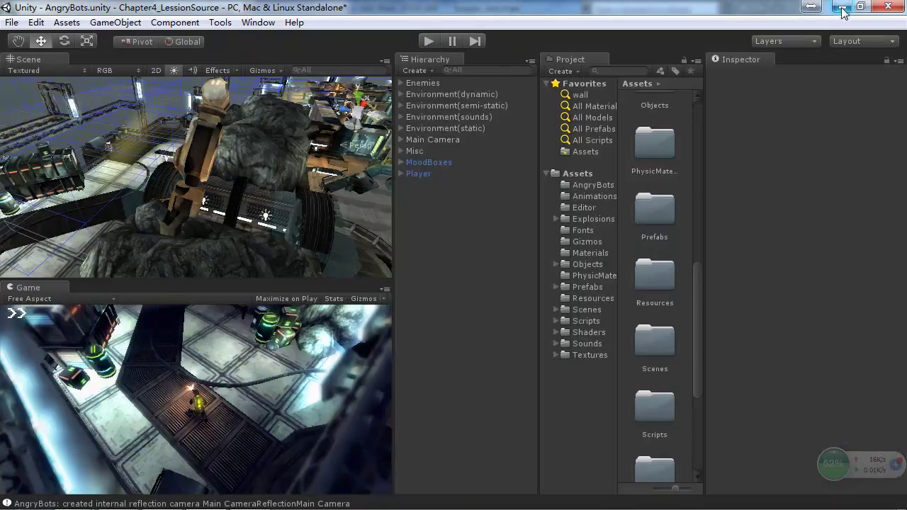
Switch to 3ds Max, decline disabling gamma/LUT correction for buzzer_bot.max, and dismiss the welcome screen.
left_click(842, 7)
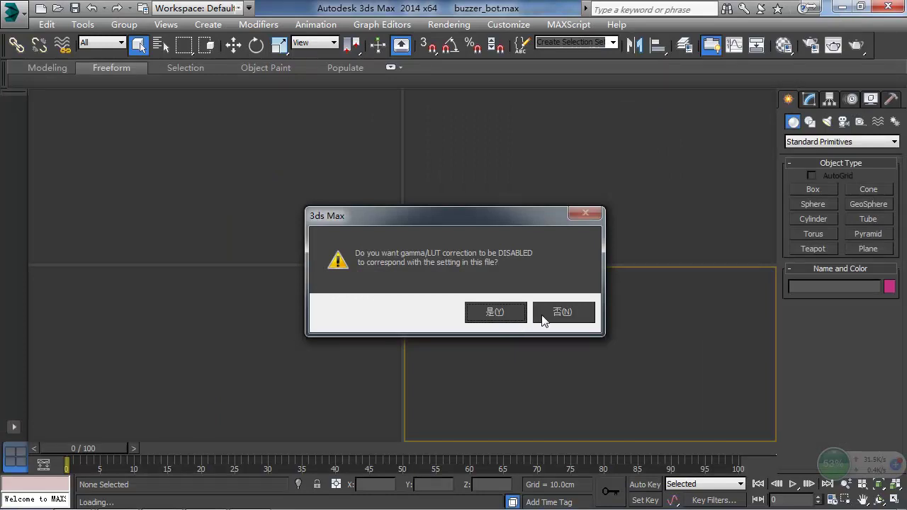
left_click(564, 313)
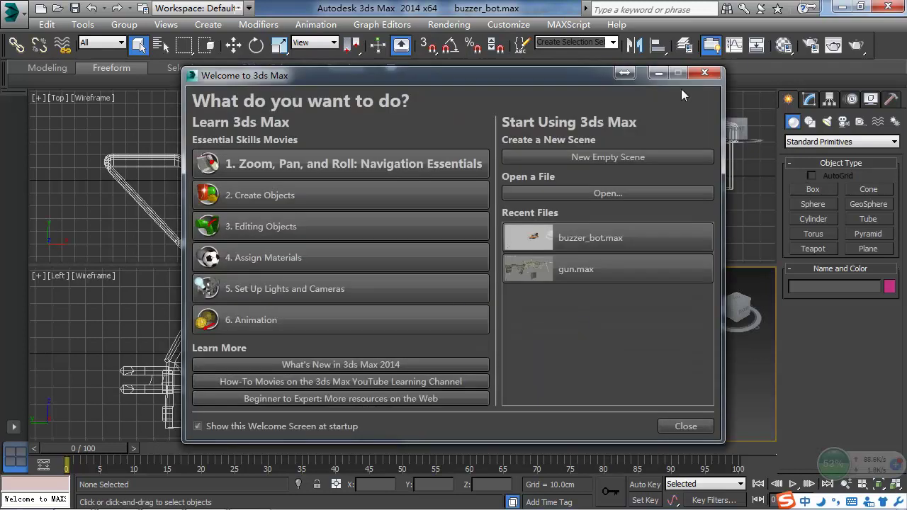
left_click(705, 74)
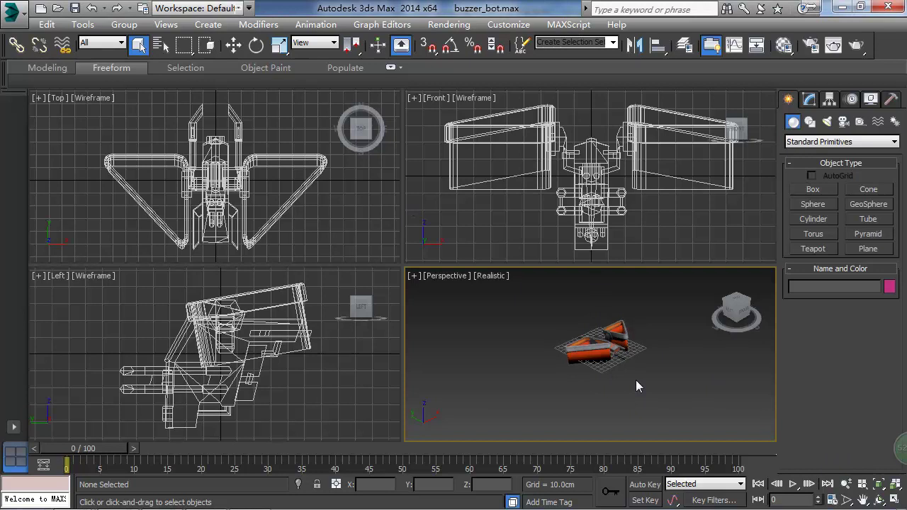
Hide the grid in the Perspective viewport and maximize that viewport.
key("g")
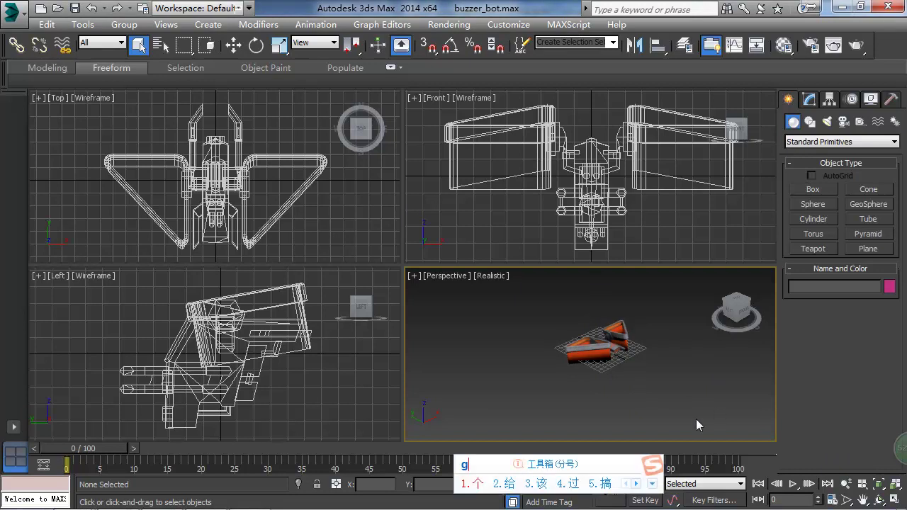
key("Escape")
key("g")
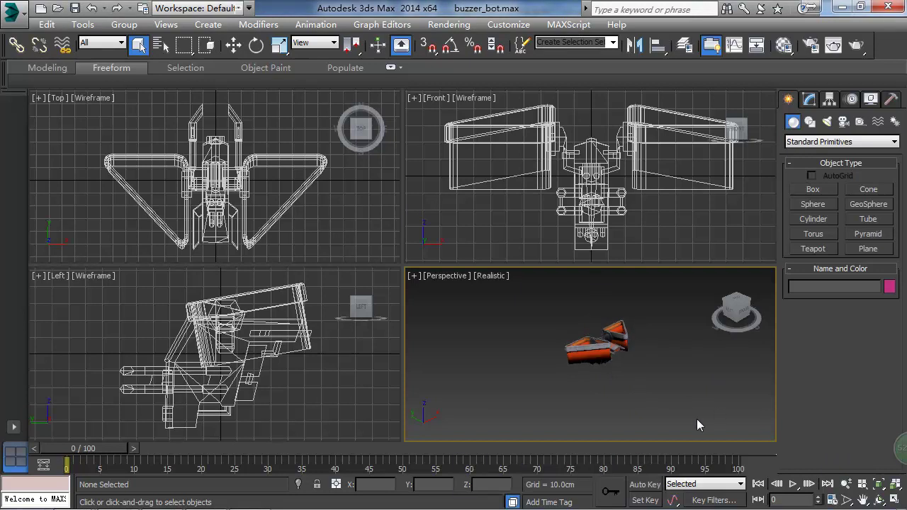
left_click(893, 500)
Select the orange electric_buzzer_plasma wing object on the buzzer robot.
middle_click_drag(530, 337, 549, 312, "alt")
scroll(551, 314, "up", 5)
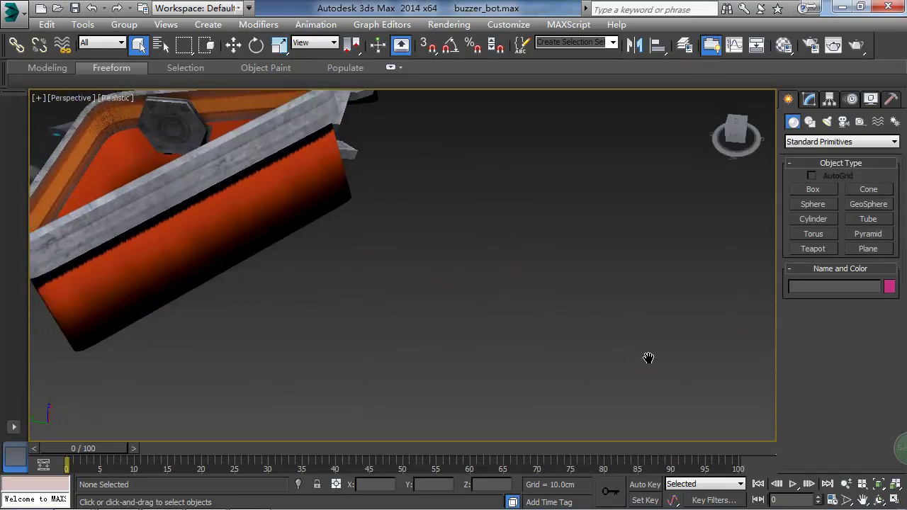
middle_click_drag(465, 326, 522, 298, "alt")
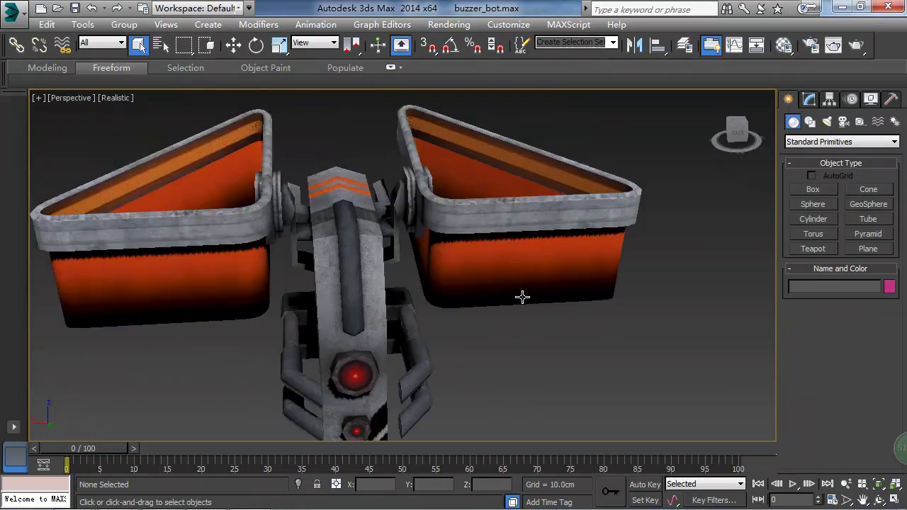
middle_click_drag(489, 260, 375, 263, "alt")
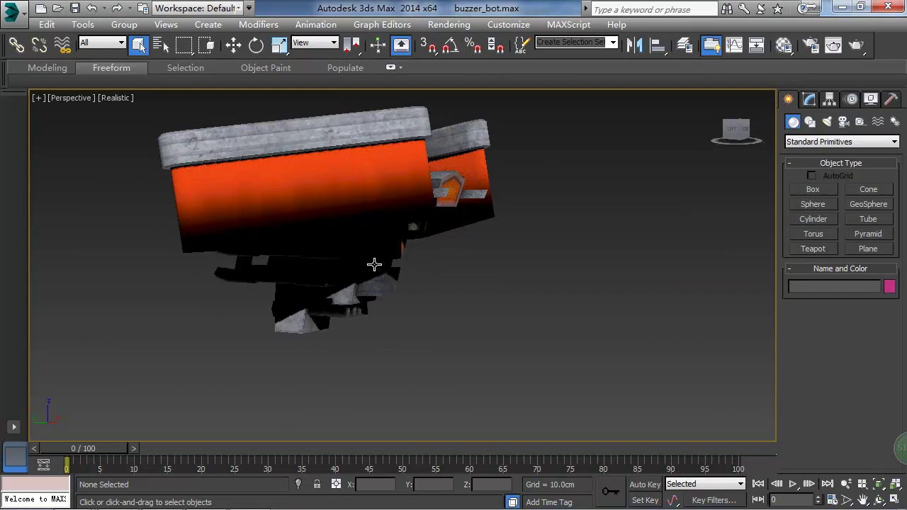
left_click(346, 205)
Examine the buzzer robot model from all sides, both up close and from a distance.
middle_click_drag(490, 304, 621, 304, "alt")
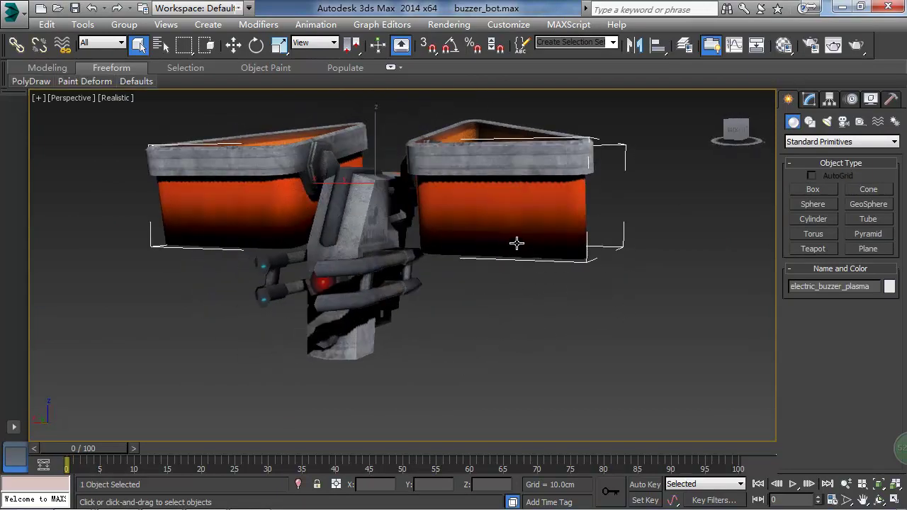
middle_click_drag(626, 366, 447, 380, "alt")
middle_click_drag(322, 324, 344, 270, "alt")
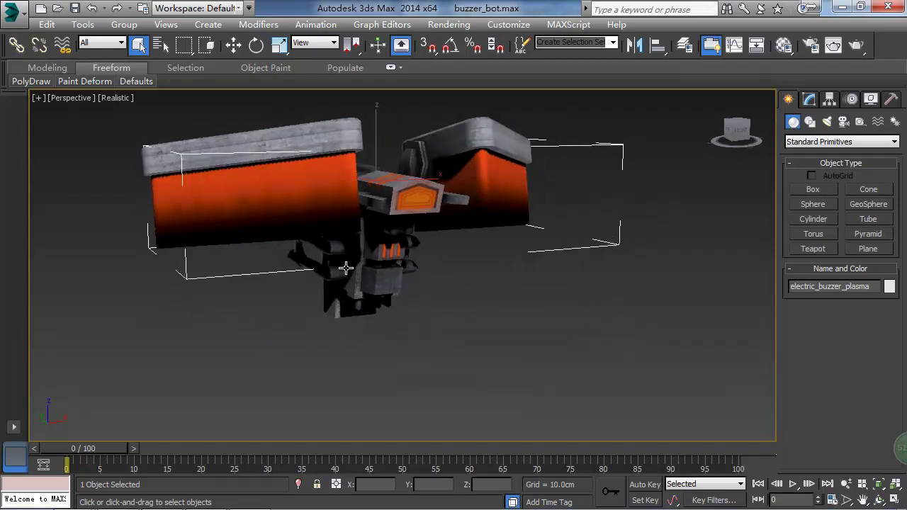
middle_click_drag(345, 327, 785, 334, "alt")
middle_click_drag(653, 325, 748, 329, "alt")
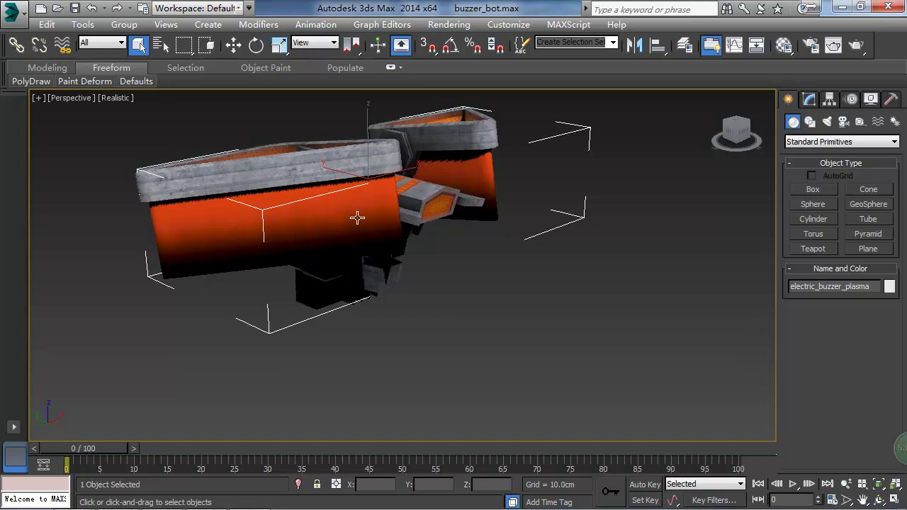
middle_click_drag(168, 246, 396, 236, "alt")
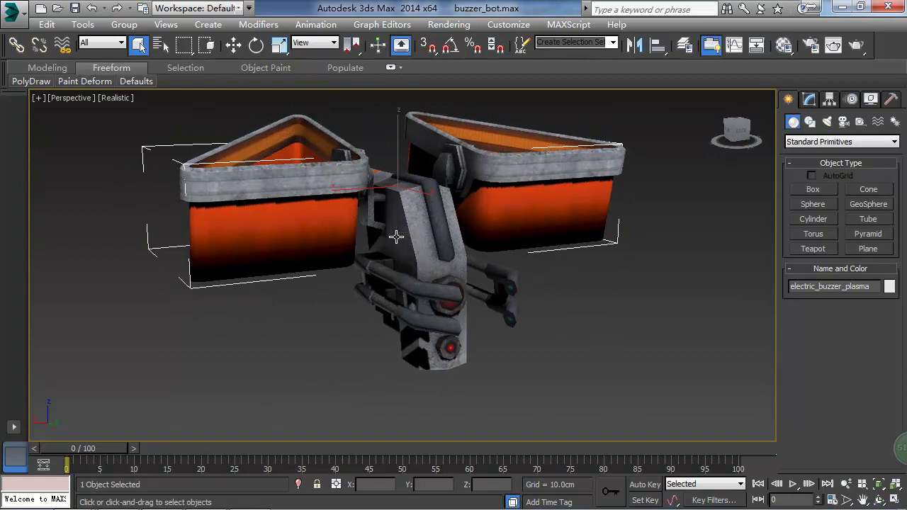
mouse_move(141, 501)
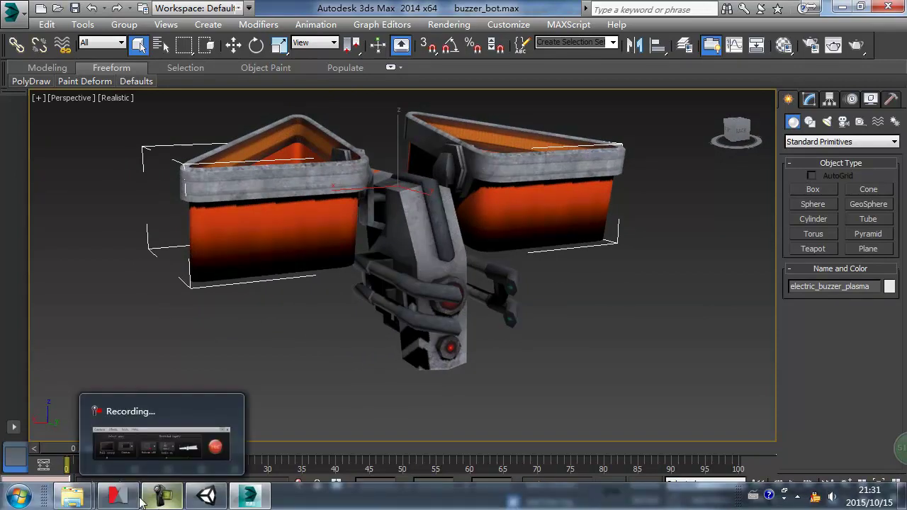
scroll(645, 369, "down", 5)
middle_click_drag(635, 370, 514, 366)
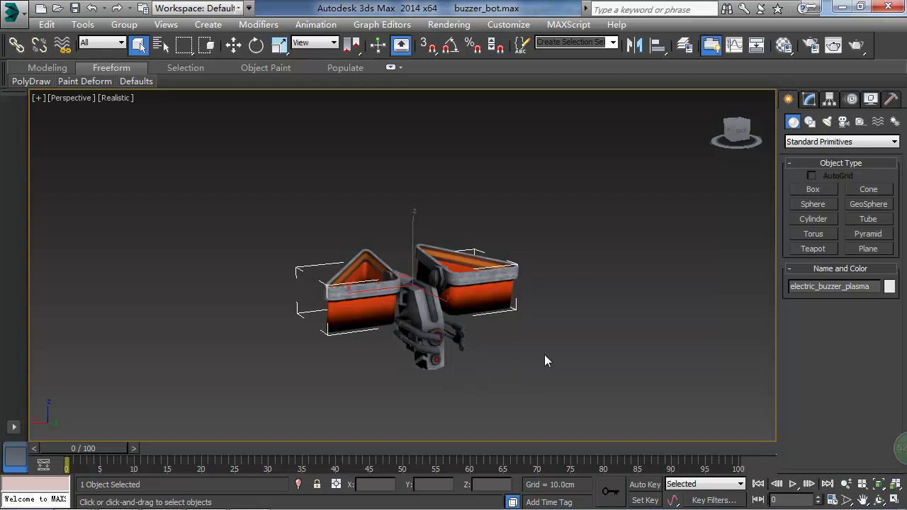
middle_click_drag(622, 366, 356, 334, "alt")
middle_click_drag(524, 318, 624, 367, "alt")
scroll(447, 337, "up", 10)
middle_click_drag(328, 333, 346, 380, "alt")
middle_click_drag(347, 204, 298, 290, "alt")
scroll(298, 287, "down", 10)
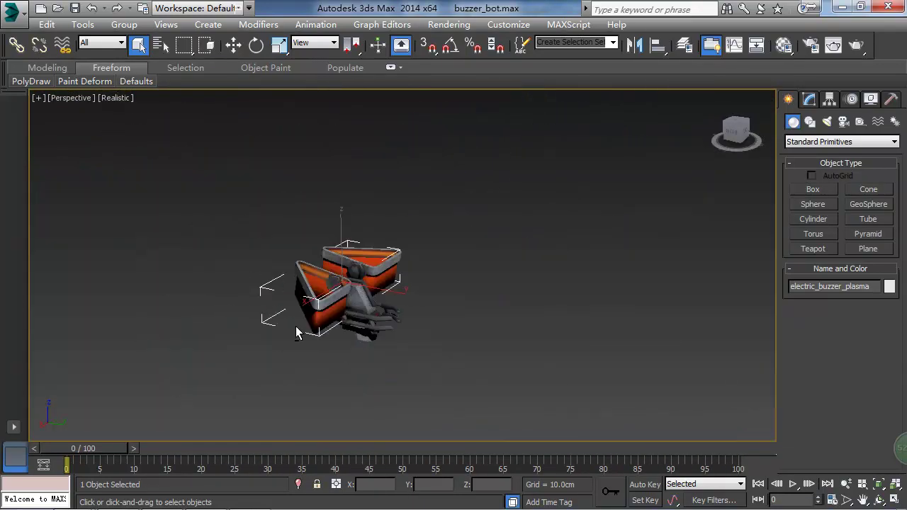
scroll(442, 332, "up", 8)
middle_click_drag(442, 330, 421, 326, "alt")
scroll(496, 337, "down", 5)
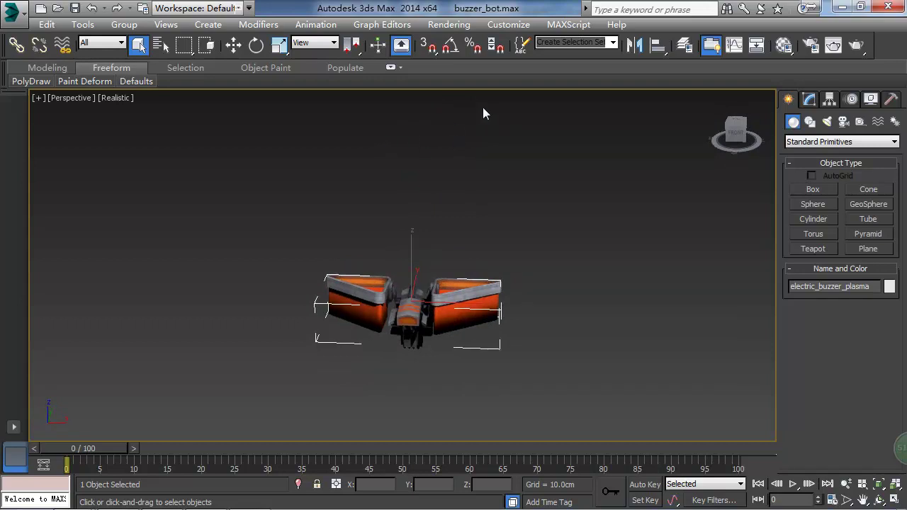
middle_click_drag(570, 302, 531, 300, "alt")
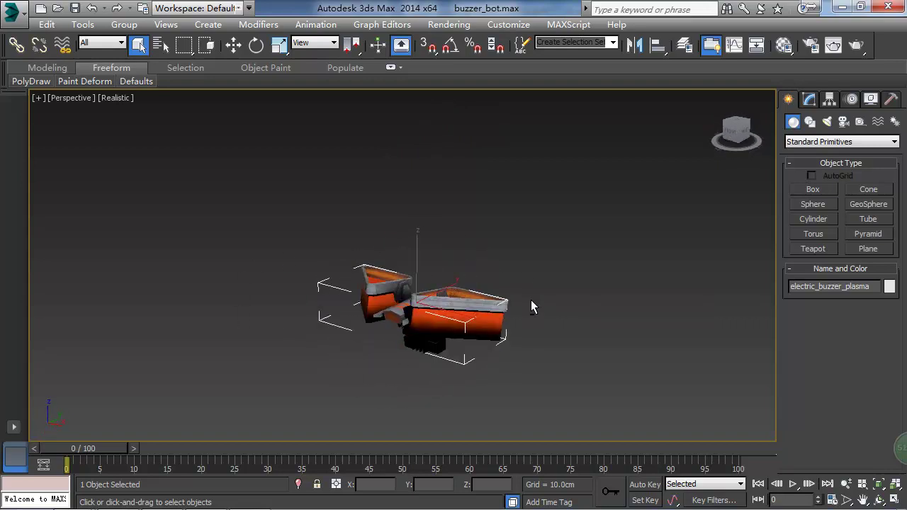
middle_click_drag(226, 253, 270, 284, "alt")
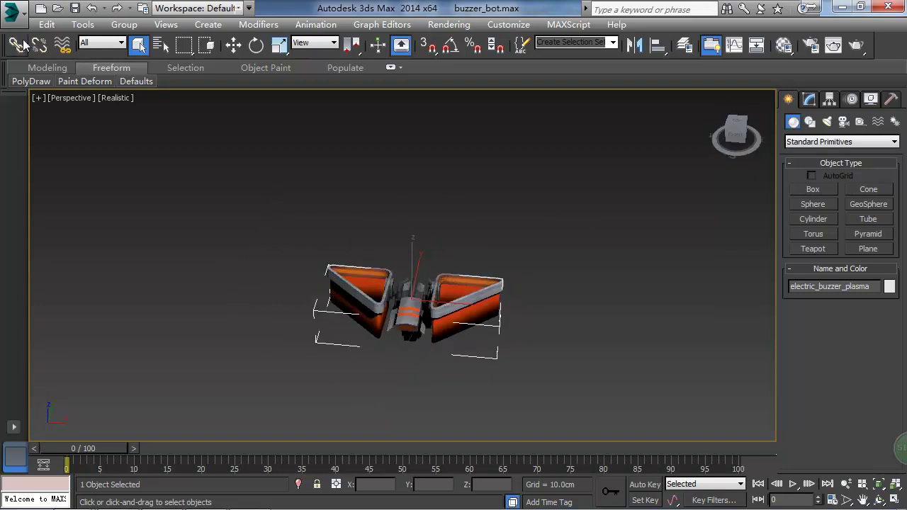
Start exporting the buzzer_bot.max scene to reach the export file selection.
left_click(26, 17)
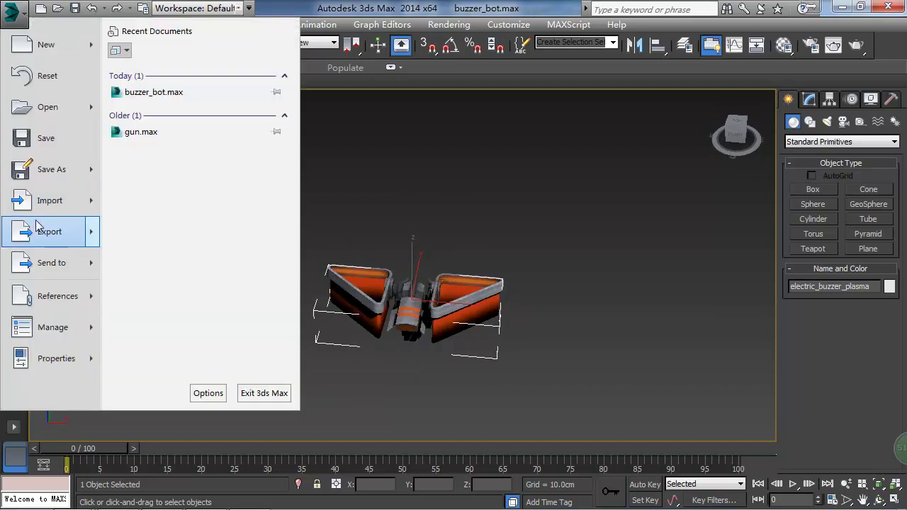
left_click(61, 237)
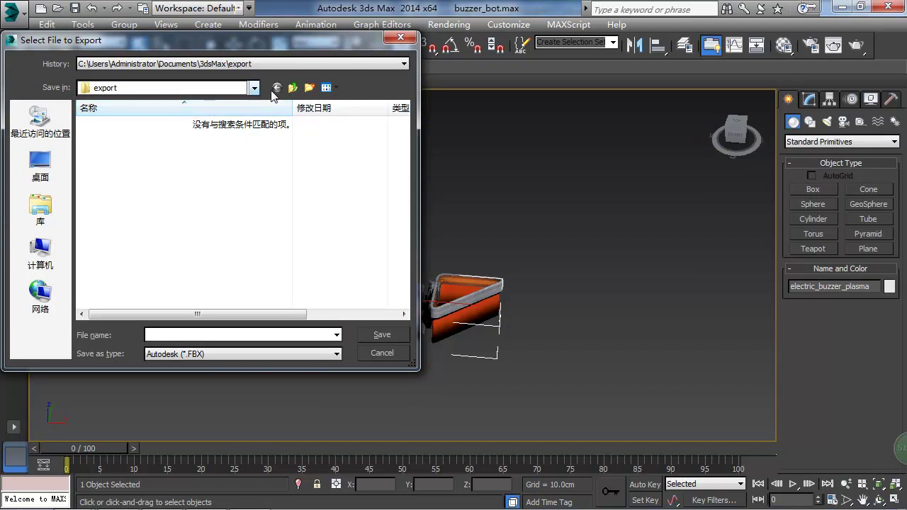
Switch to Unity and create a folder named _MyFbx inside the project's Assets folder.
left_click(186, 498)
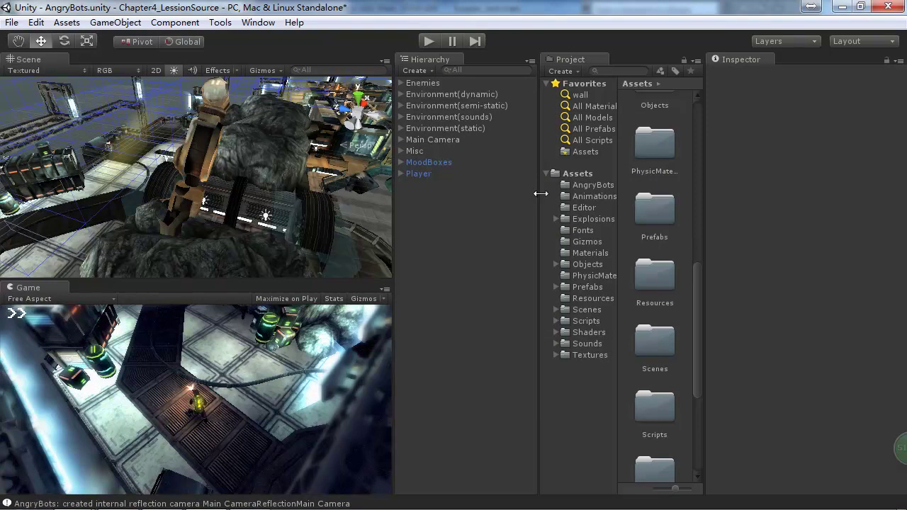
right_click(583, 174)
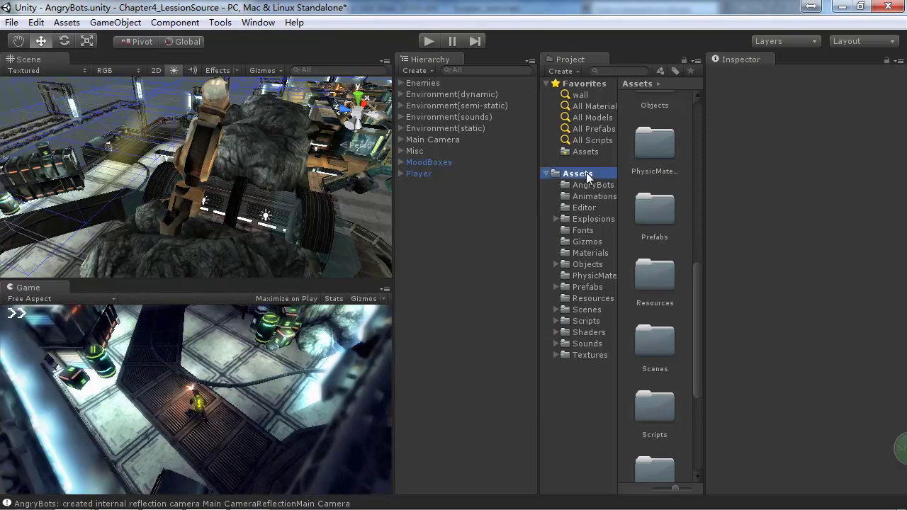
mouse_move(624, 182)
left_click(452, 186)
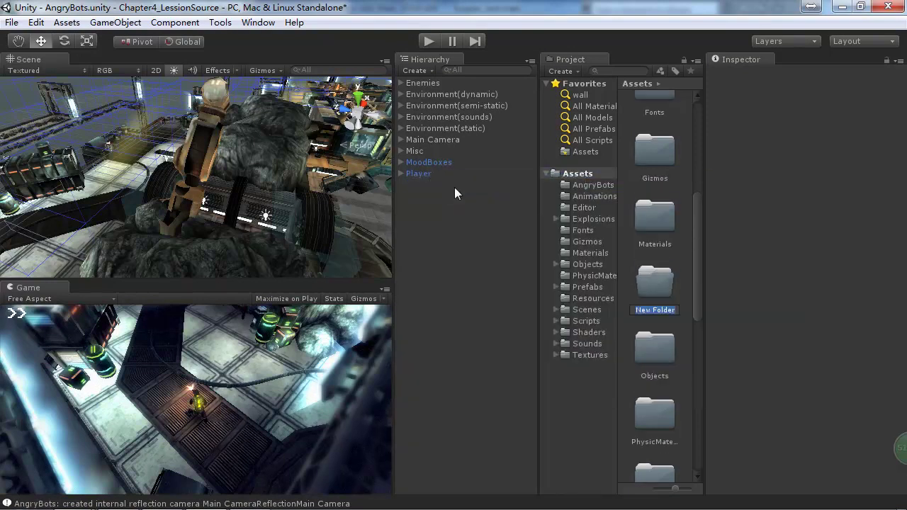
type("--myg")
key("BackSpace")
key("BackSpace")
key("BackSpace")
type("MyFbx")
key("Return")
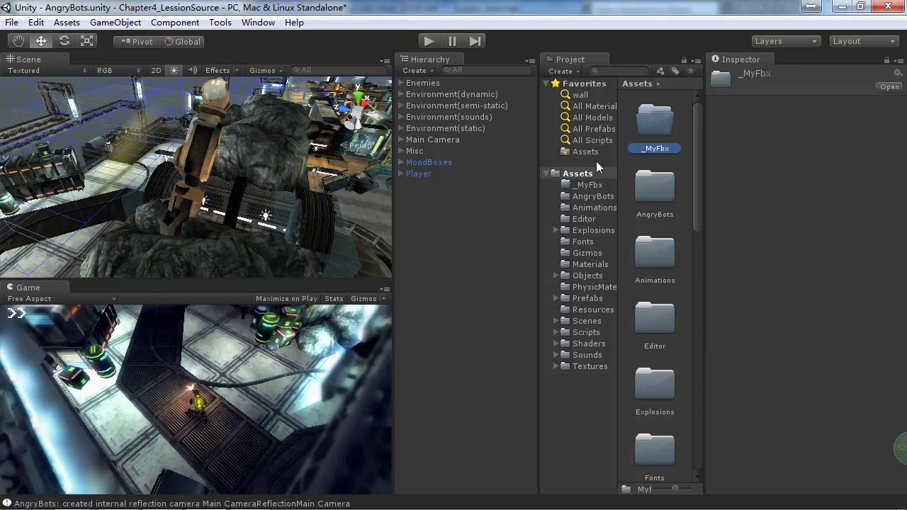
Switch back to 3ds Max and set the export location to E:\Unity3D\MaiziProject\Chapter4_LessionSource\Assets\_MyFbx.
mouse_move(249, 496)
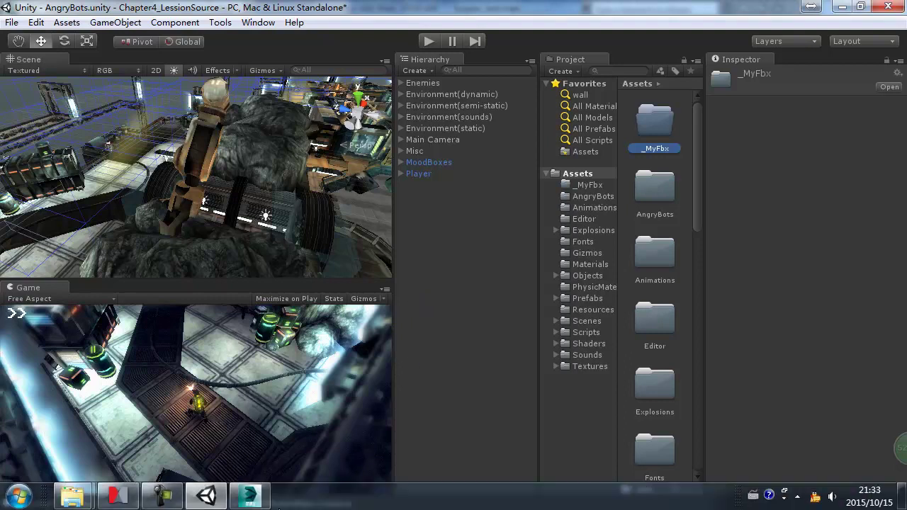
left_click(249, 496)
left_click(254, 88)
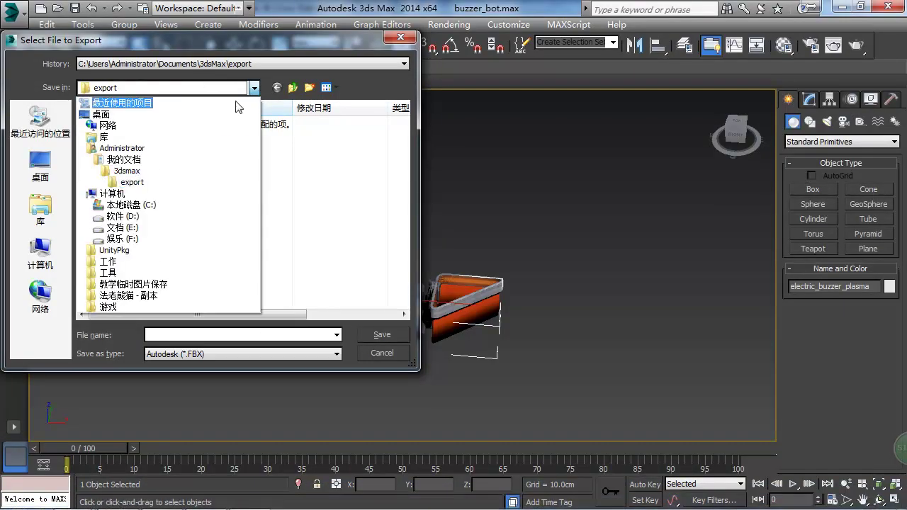
left_click(138, 238)
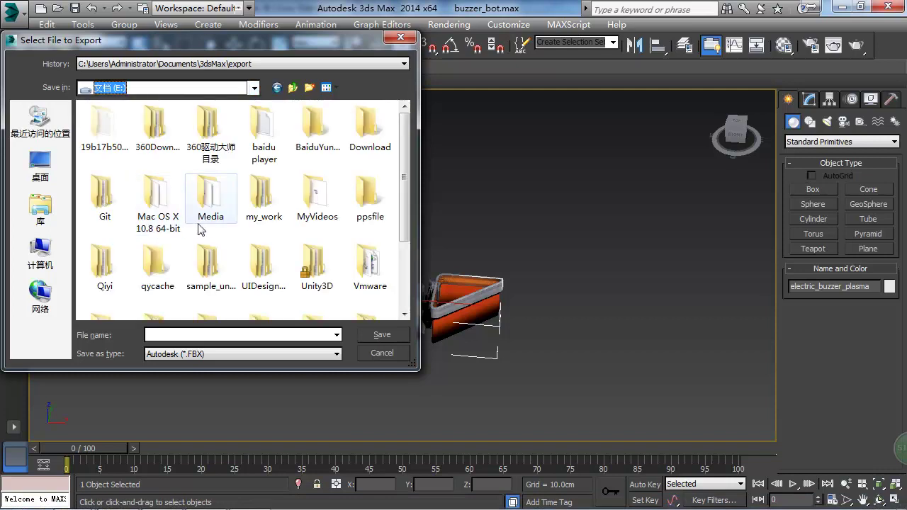
left_click_drag(406, 199, 407, 226)
double_click(311, 220)
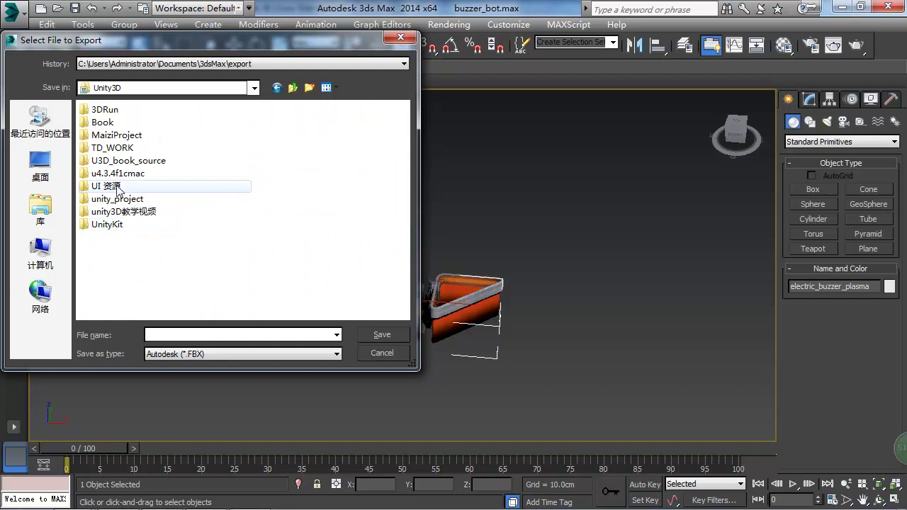
double_click(117, 134)
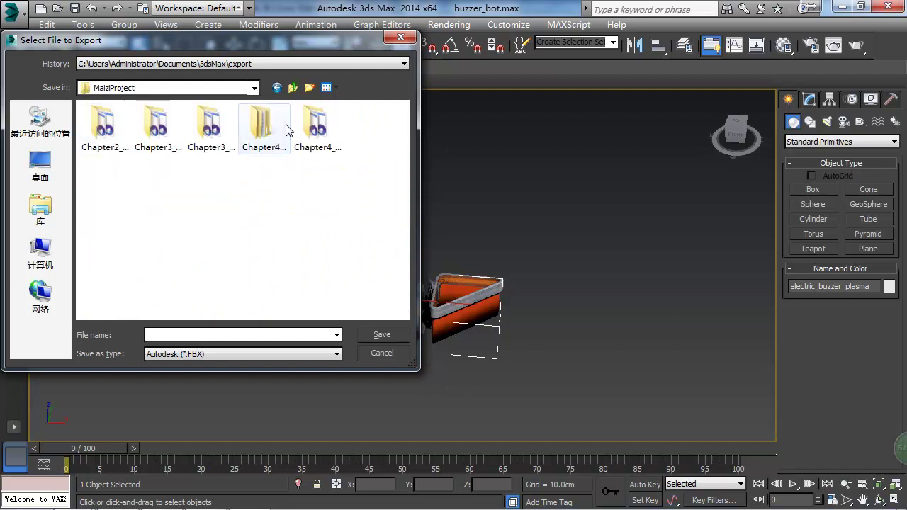
scroll(338, 258, "down", 3, "ctrl")
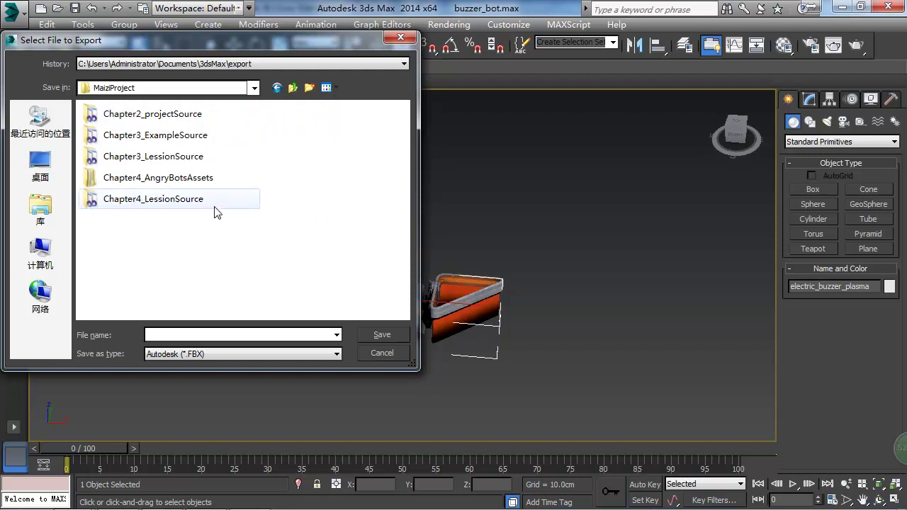
double_click(206, 178)
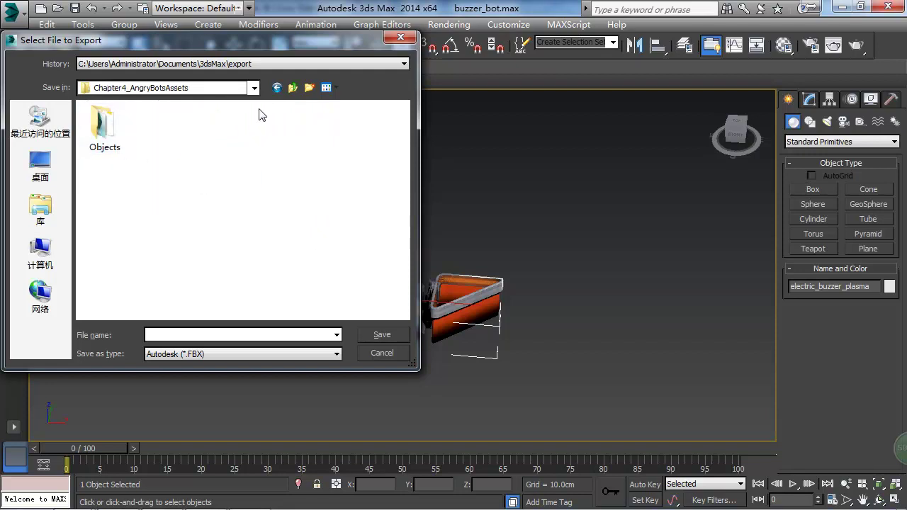
left_click(292, 87)
double_click(160, 199)
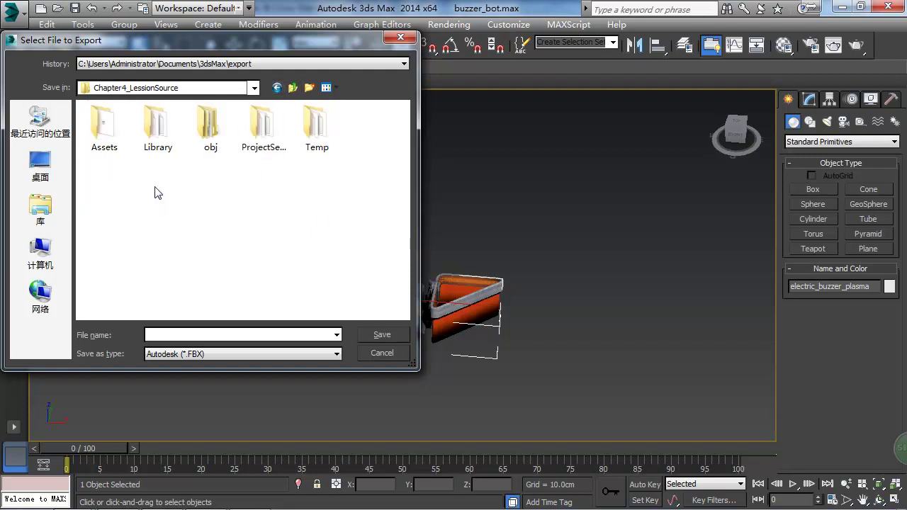
double_click(107, 134)
double_click(103, 139)
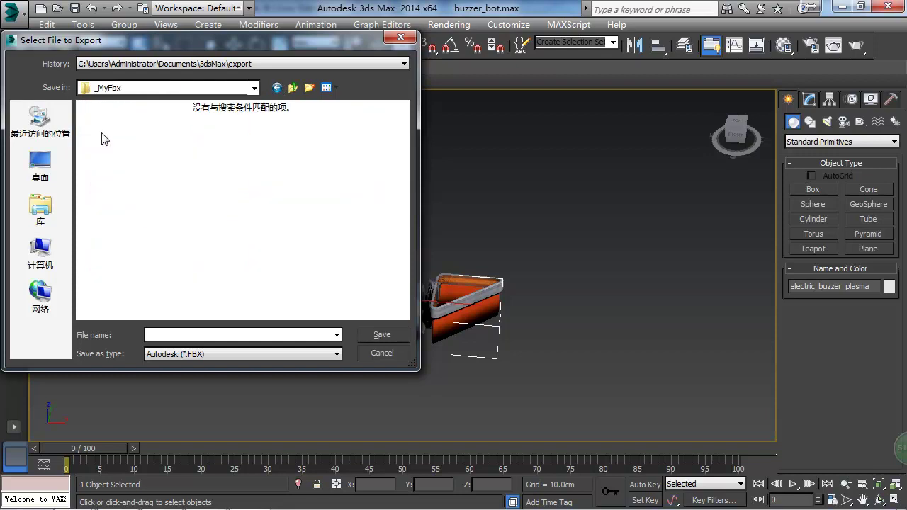
Name the export file fly_test and save it as Autodesk (*.FBX) to bring up the FBX export options.
left_click(151, 335)
type("fly_test")
right_click(170, 335)
left_click(193, 355)
left_click(377, 334)
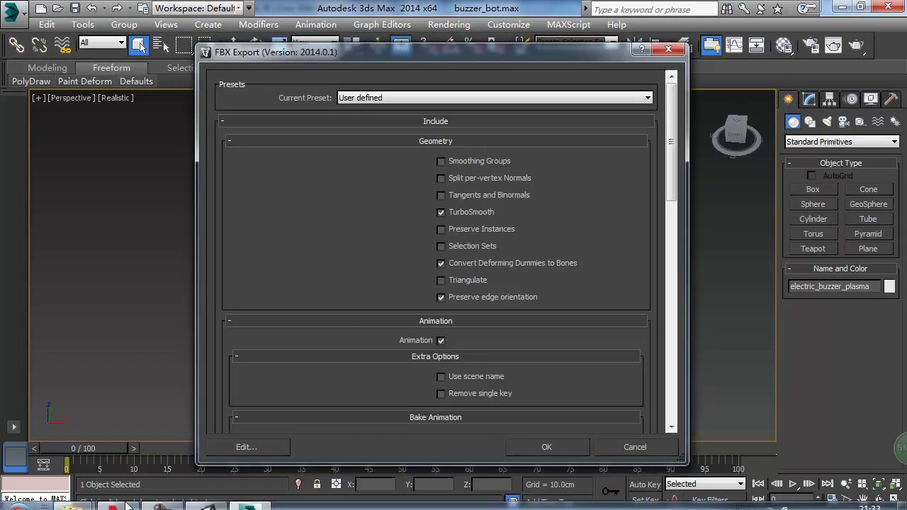
Switch to the Mindjet notes and read the section on FBX export options, including animation and Embed Media.
left_click(114, 502)
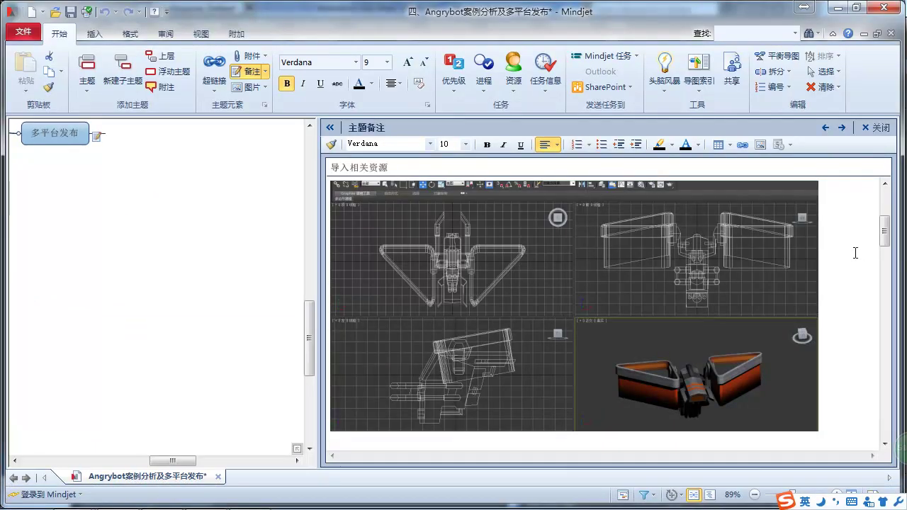
left_click_drag(885, 231, 885, 252)
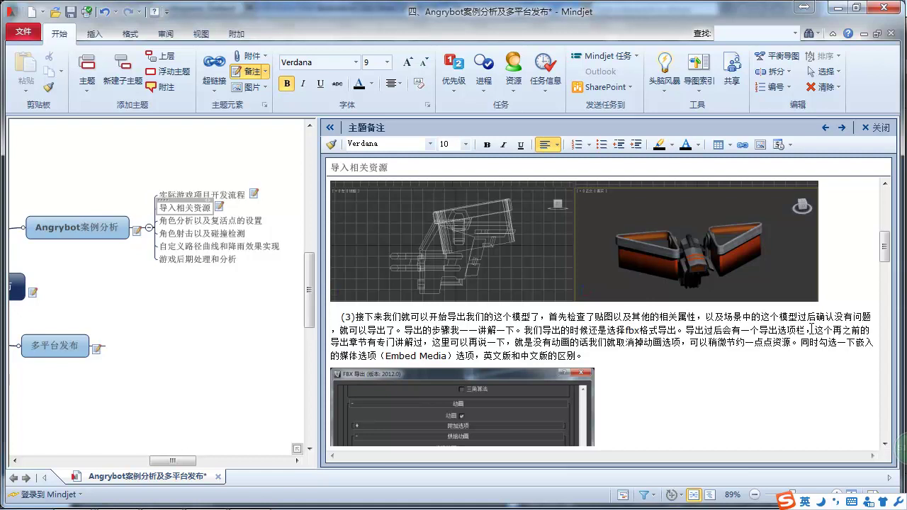
scroll(811, 329, "down", 1)
scroll(649, 324, "down", 1)
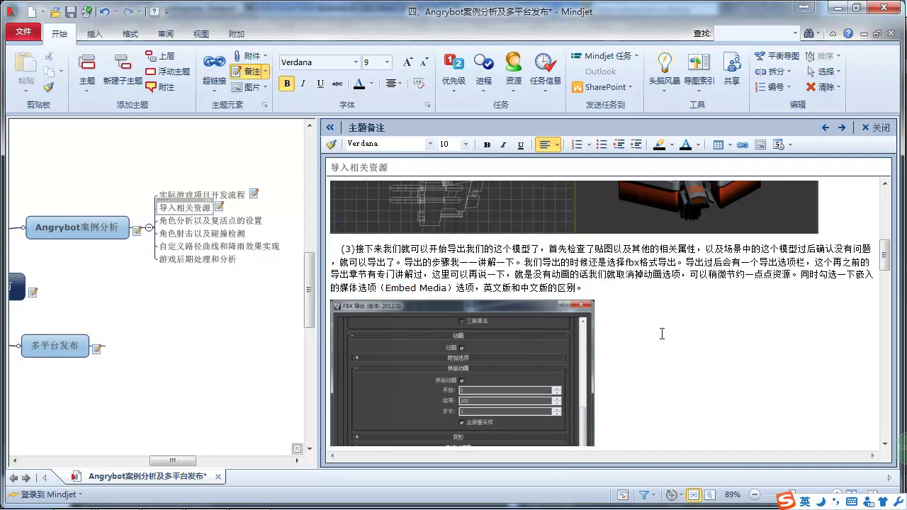
scroll(662, 333, "down", 2)
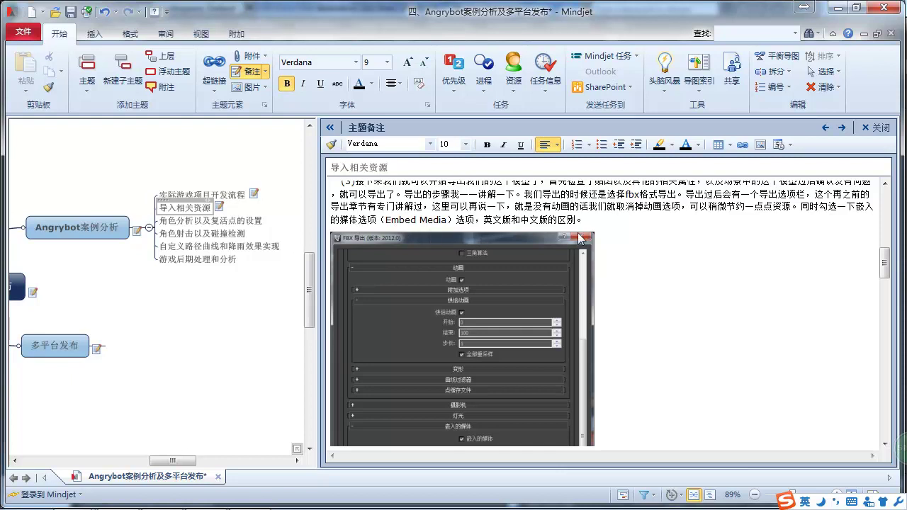
Return to 3ds Max and run the FBX export with Animation disabled and Embed Media enabled.
key("alt+Tab")
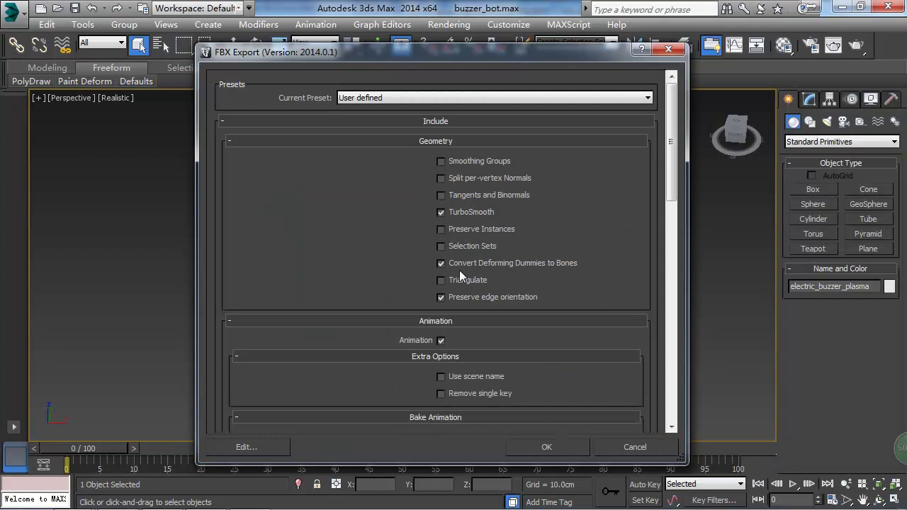
left_click(441, 341)
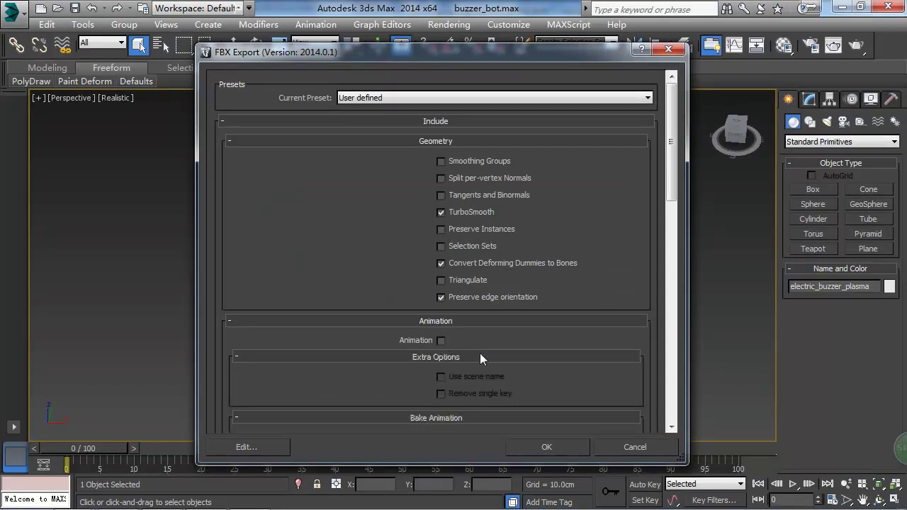
scroll(543, 341, "down", 10)
scroll(542, 341, "down", 4)
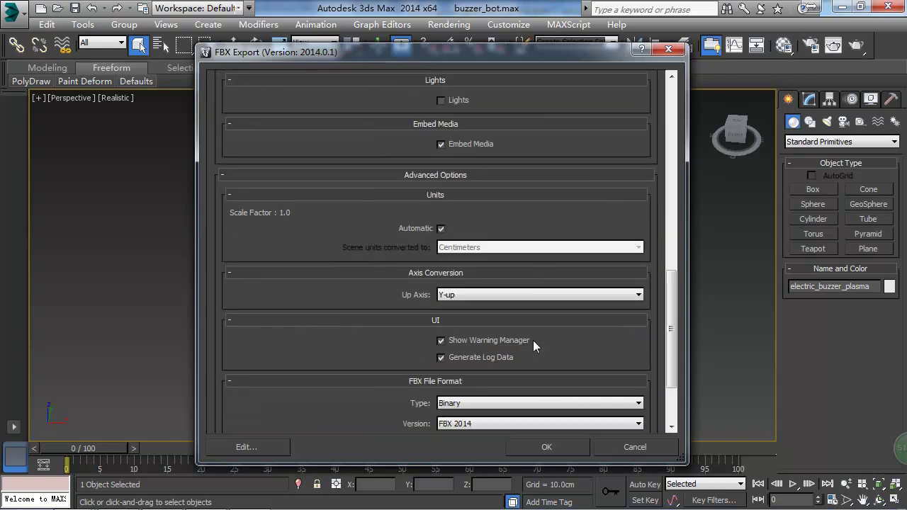
scroll(500, 333, "down", 2)
scroll(500, 334, "up", 4)
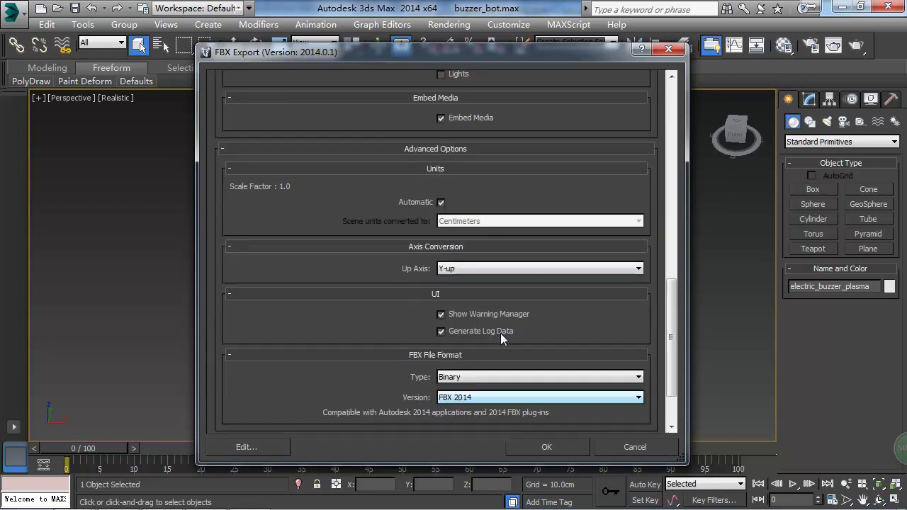
scroll(501, 333, "down", 4)
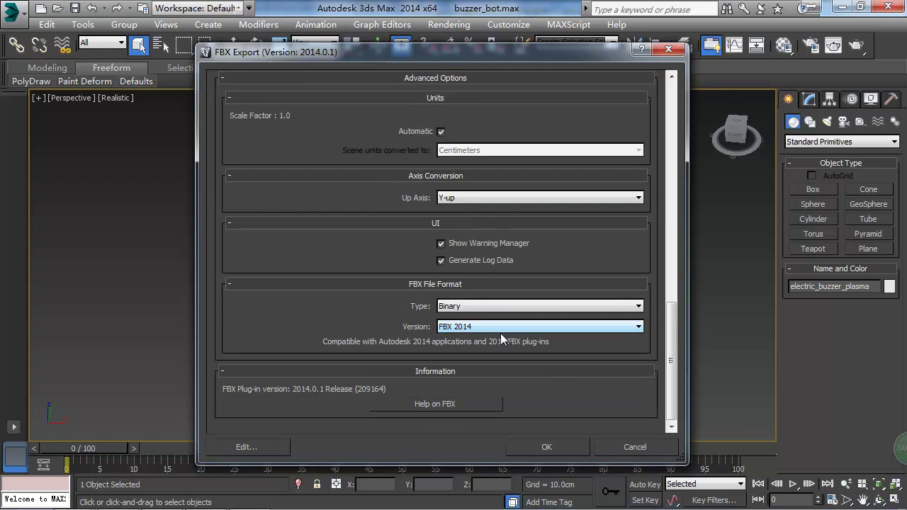
scroll(438, 339, "up", 2)
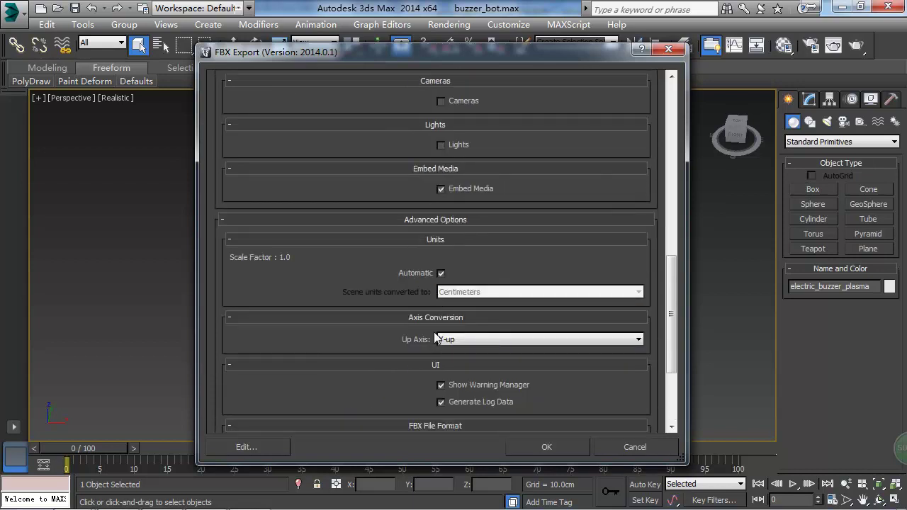
scroll(435, 338, "up", 1)
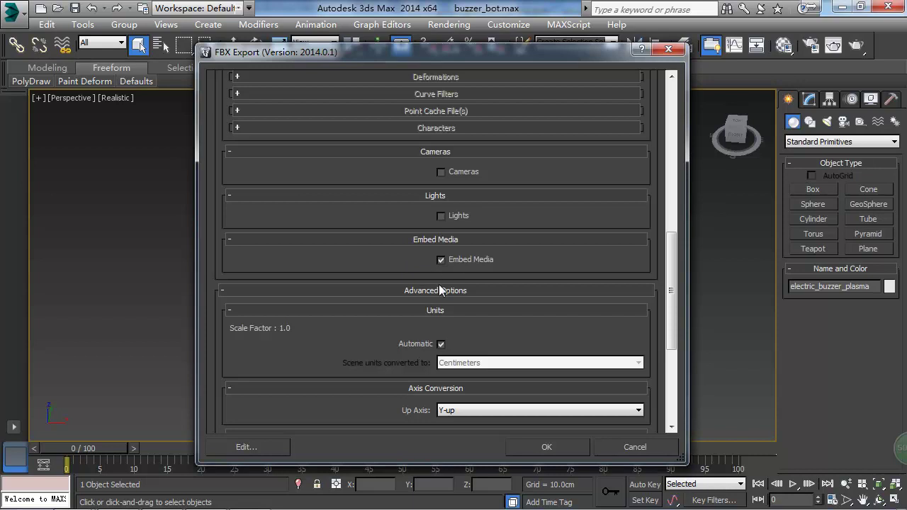
left_click(532, 449)
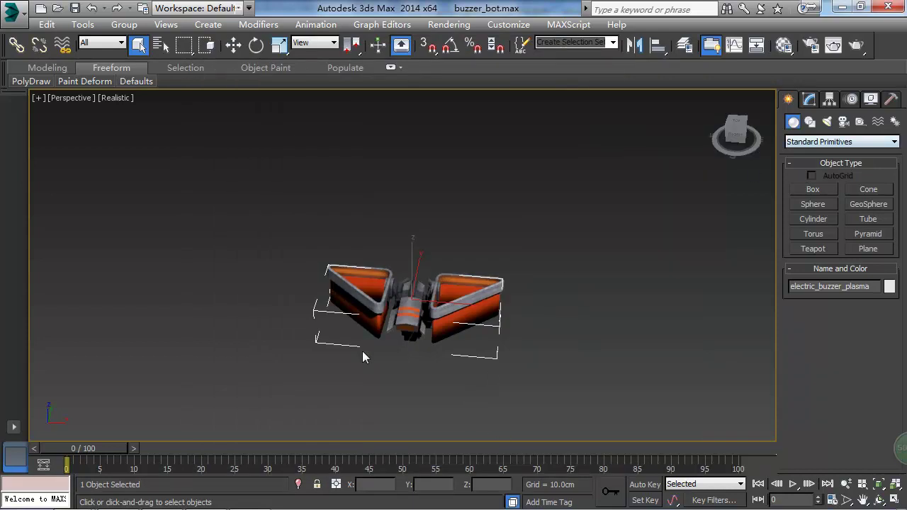
Switch to Unity, inspect the fly_test model from the _MyFbx folder in the rotated preview, and widen the Project panel.
mouse_move(156, 505)
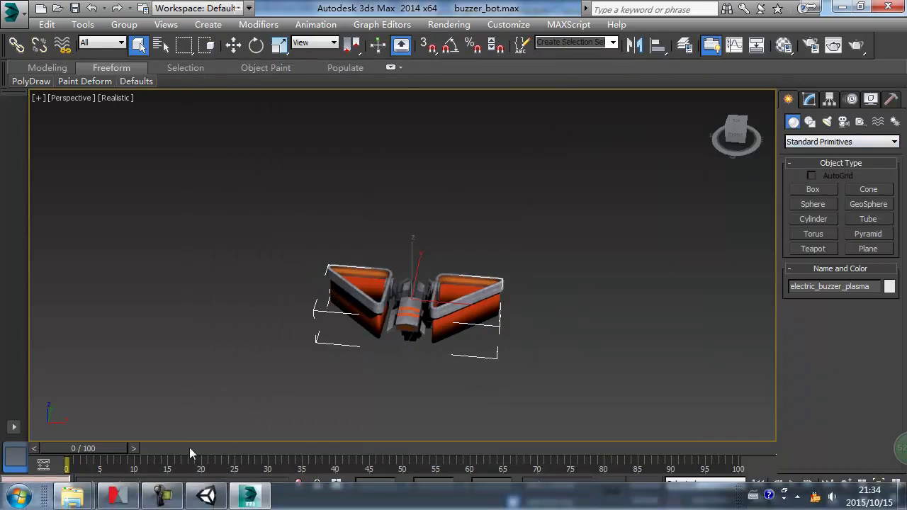
mouse_move(213, 502)
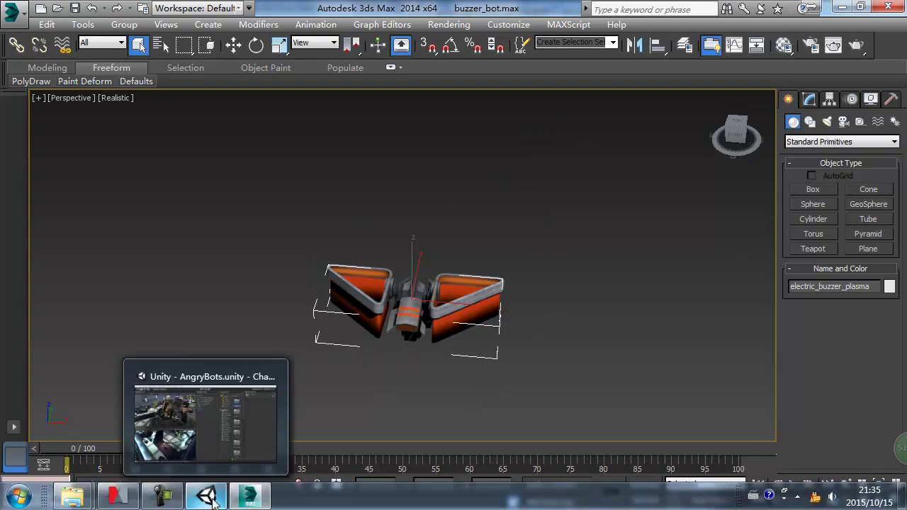
left_click(216, 421)
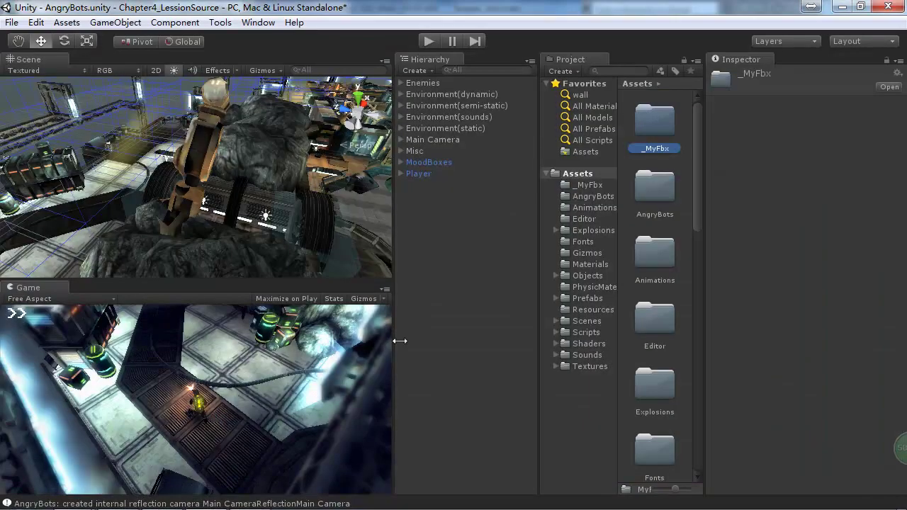
left_click(576, 185)
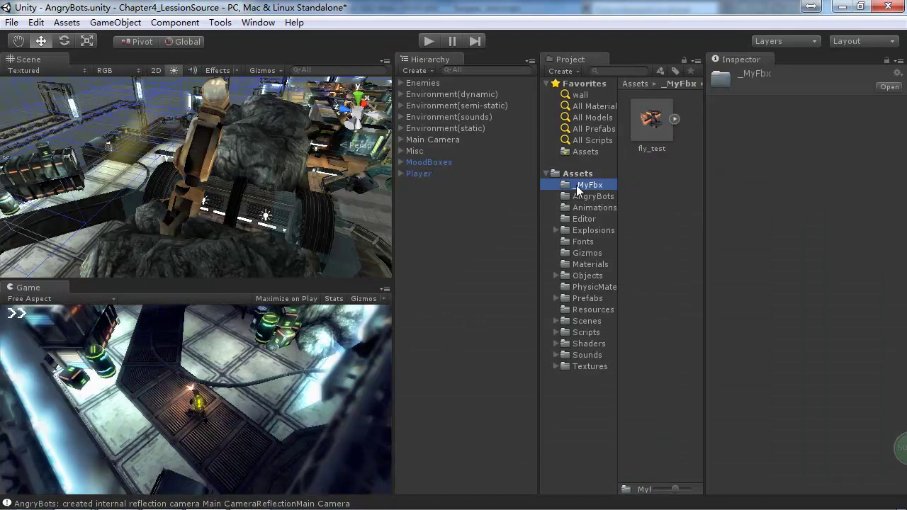
left_click(658, 129)
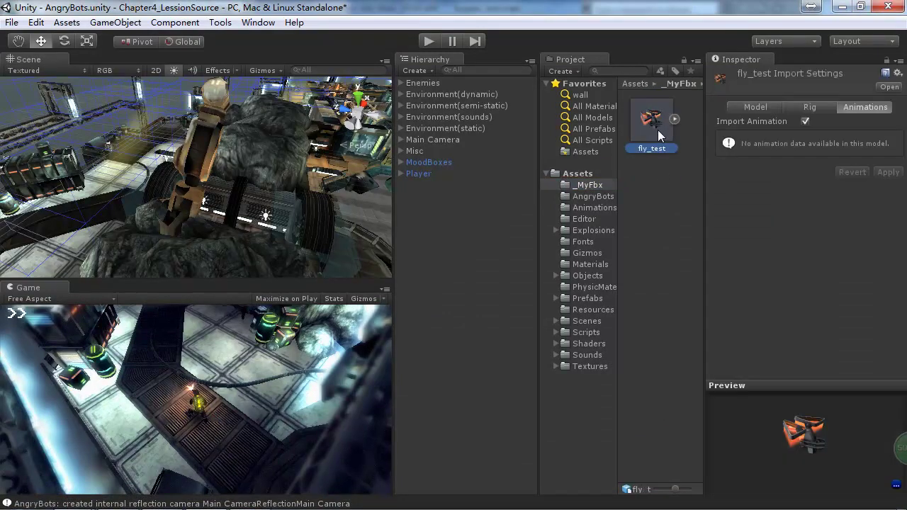
left_click_drag(793, 415, 771, 388)
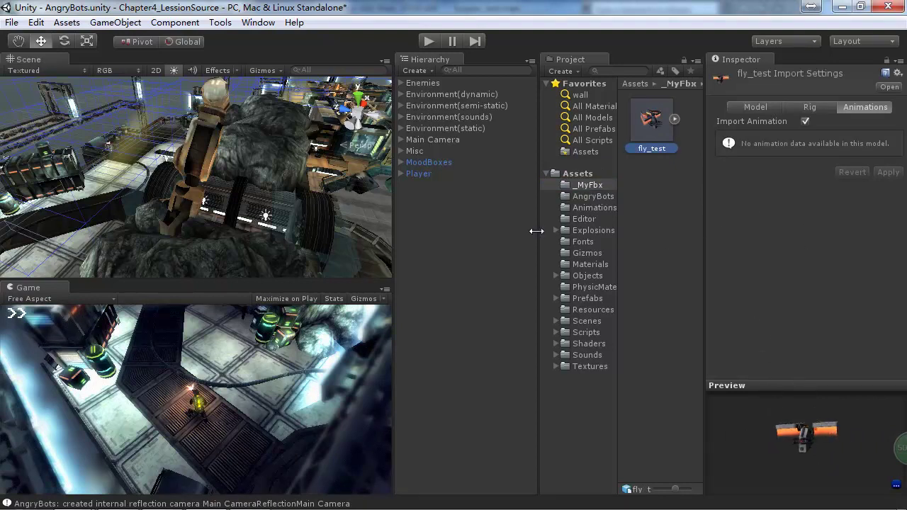
left_click_drag(539, 229, 361, 237)
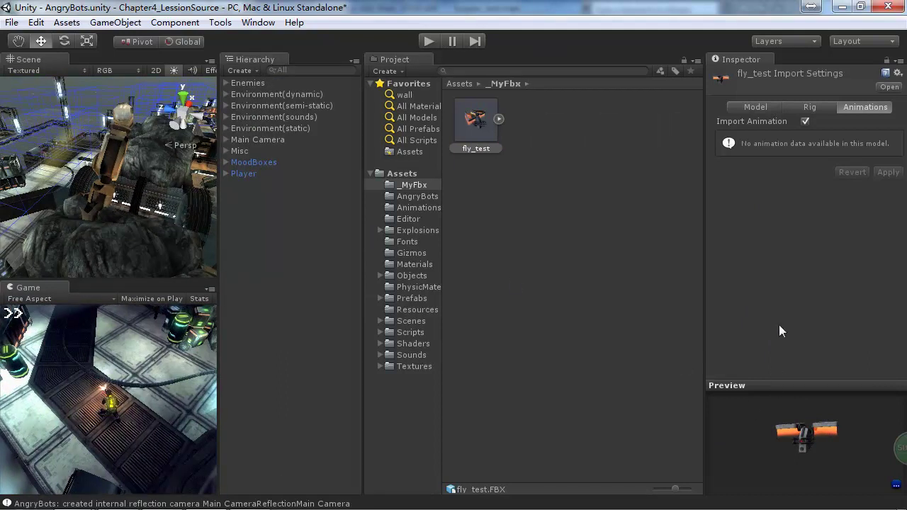
Enlarge the Inspector and its model preview, and rotate fly_test to examine it from several angles.
left_click_drag(707, 196, 563, 196)
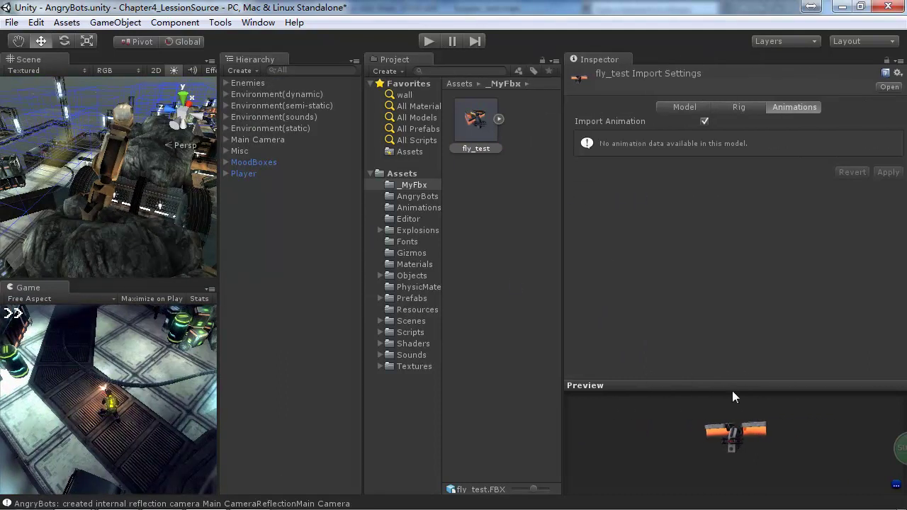
left_click_drag(734, 386, 727, 129)
left_click_drag(797, 297, 563, 380)
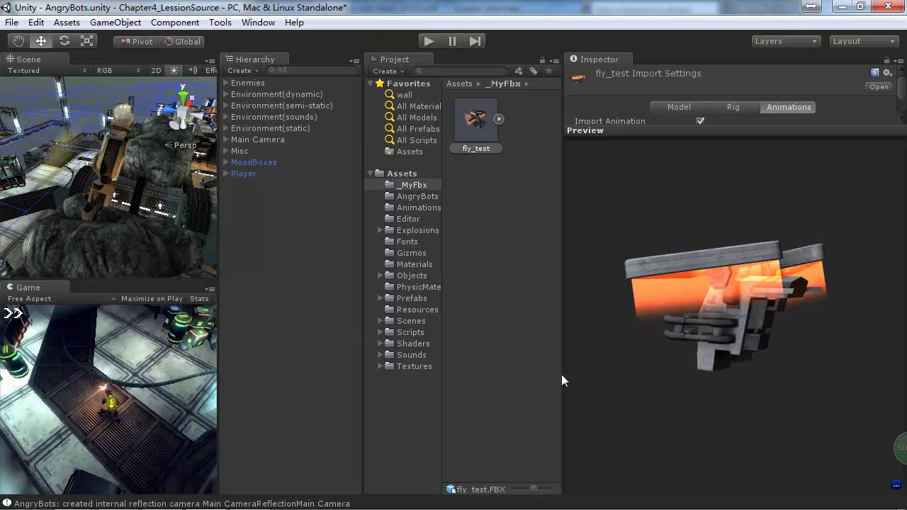
left_click_drag(801, 350, 536, 192)
Expand the fly_test asset and inspect its electric_buzzer_plasma mesh in the rotated preview.
left_click(499, 118)
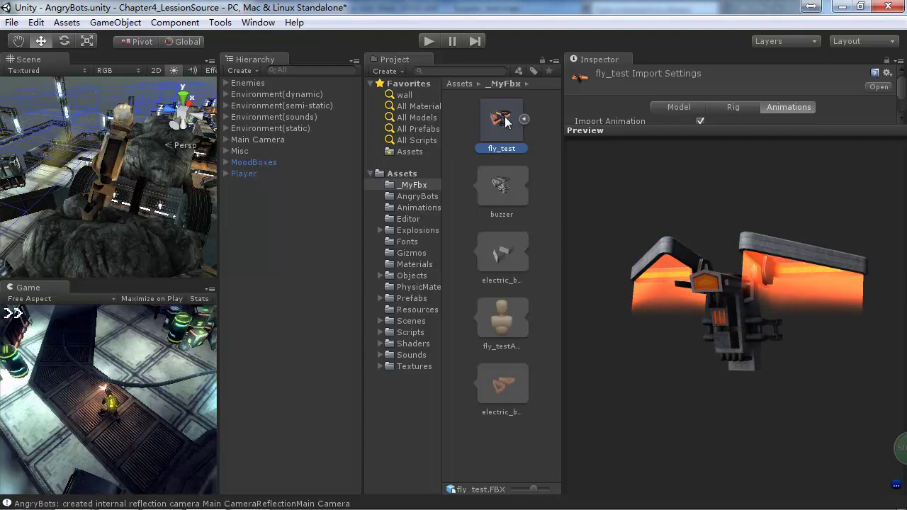
left_click(494, 393)
left_click_drag(811, 347, 568, 269)
Collapse the fly_test sub-assets and rearrange the layout with a wider Hierarchy and a shorter preview.
left_click(524, 119)
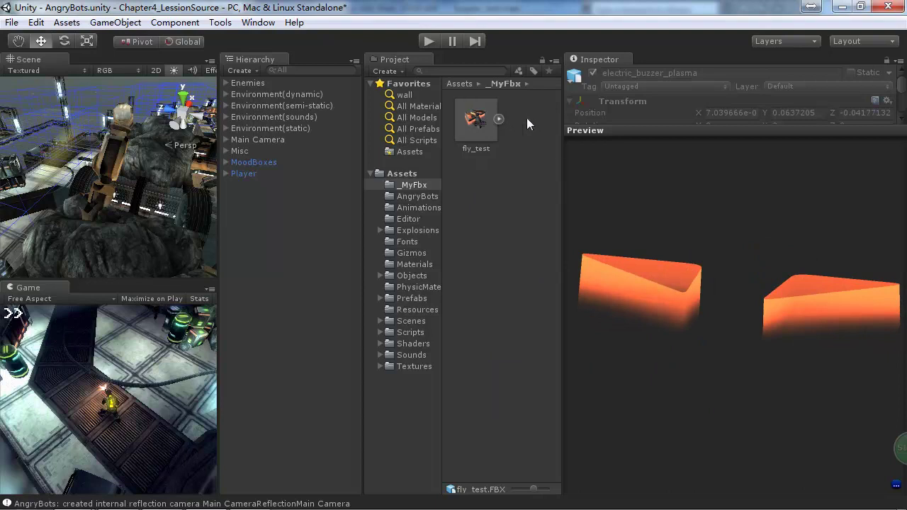
left_click_drag(362, 160, 547, 171)
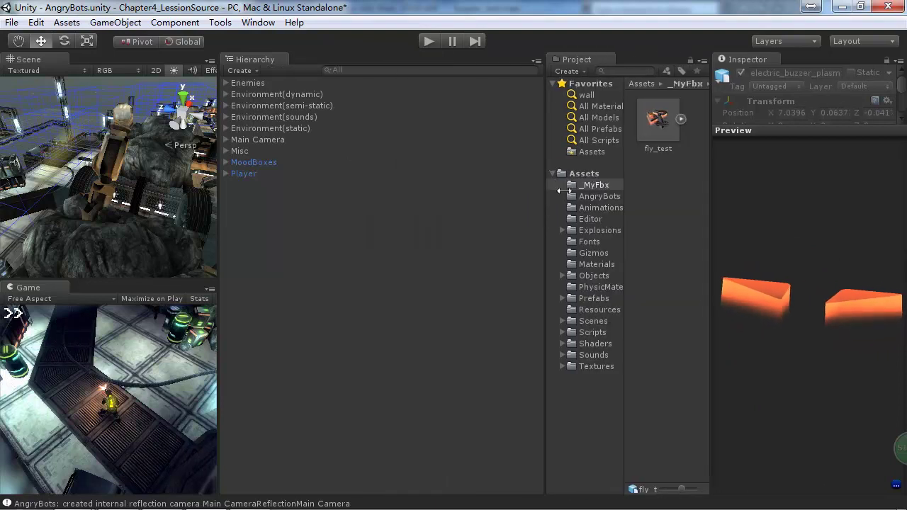
left_click_drag(805, 124, 830, 389)
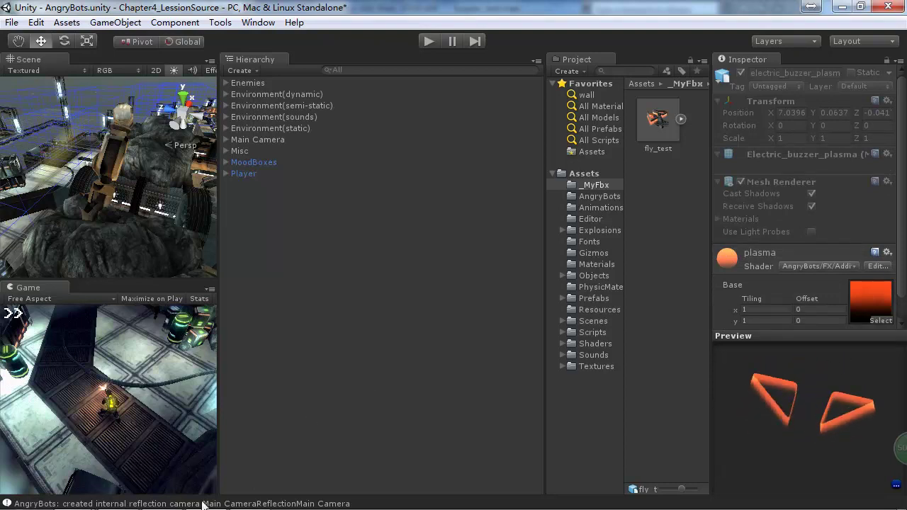
Switch to the Mindjet notes and read on from the static export summary to section 3 on exporting dynamic resources.
mouse_move(206, 505)
mouse_move(163, 500)
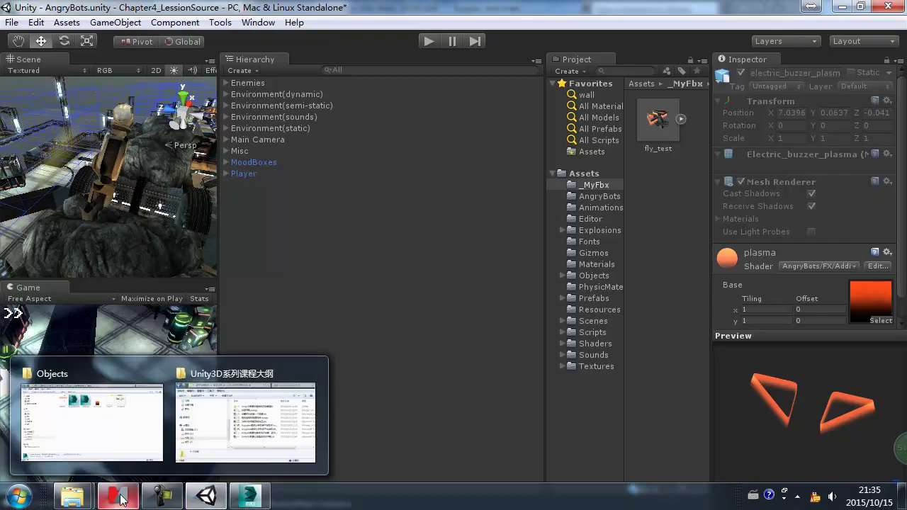
left_click(239, 426)
scroll(703, 347, "down", 6)
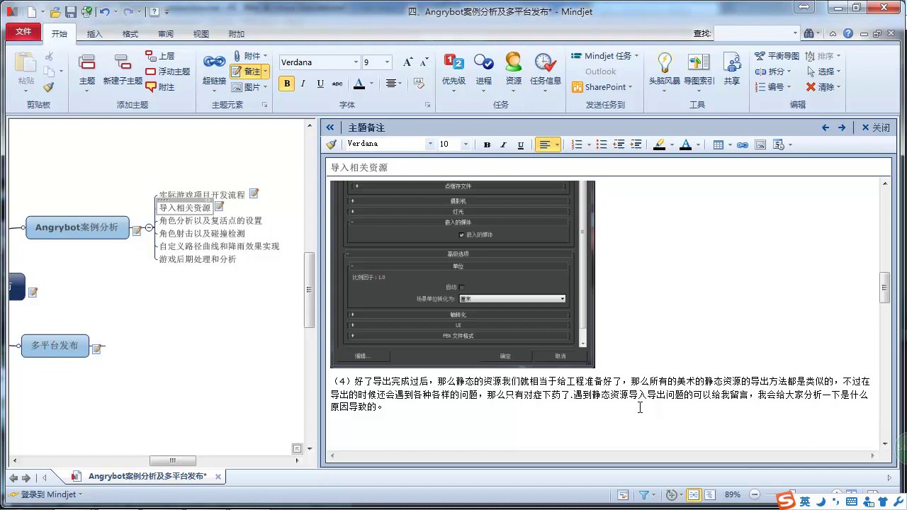
type("3、动态资源的导出 (1)同样的还是在刚才的那个文件夹下面我还准备了一个角色资源，大家双击打开palyer.max，就可以打开我们游戏主角的模型以及配套的武器还有就是角色动作了，我们还可以来看看对应的动作，其实都是做到了一个动画文件中的，我们可以对应的在Unity里面来进行动画的切割。")
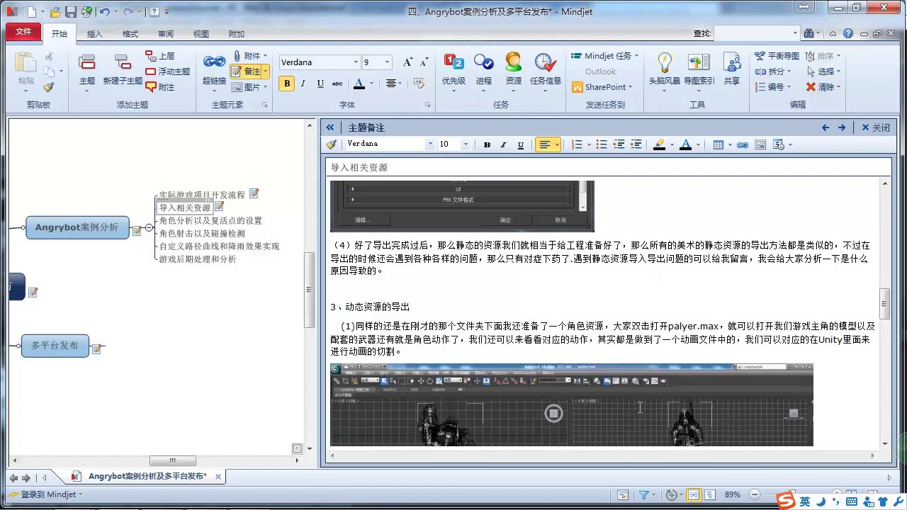
Switch to Unity, inspect the buzzer and Plasma textures in the fly_test.fbm folder, and return to the _MyFbx folder.
key("alt+Tab")
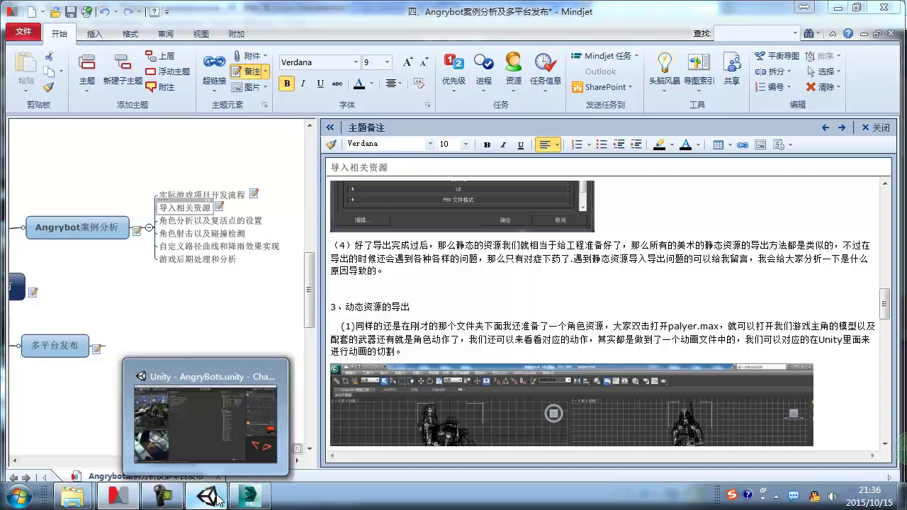
left_click(207, 500)
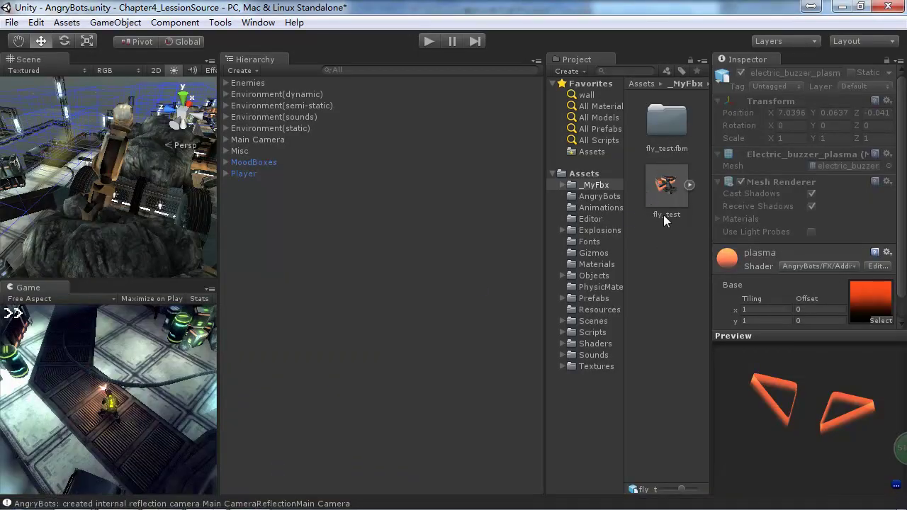
double_click(672, 121)
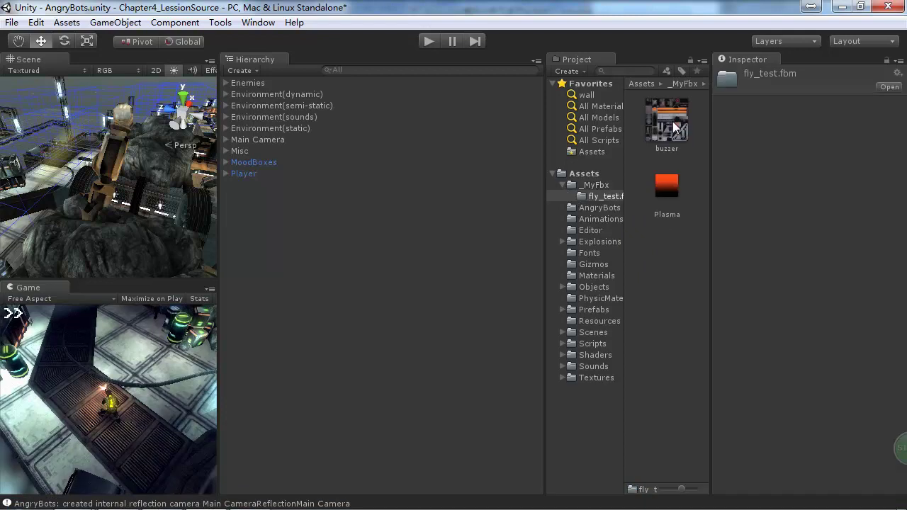
left_click(675, 123)
left_click(667, 186)
left_click(671, 118)
left_click(671, 160)
left_click(675, 129)
left_click(665, 197)
left_click(663, 134)
left_click(660, 192)
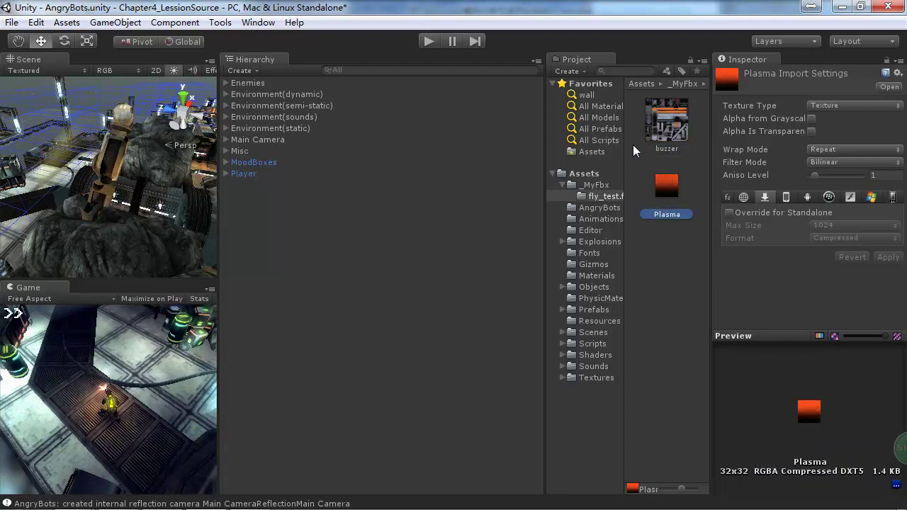
left_click(639, 84)
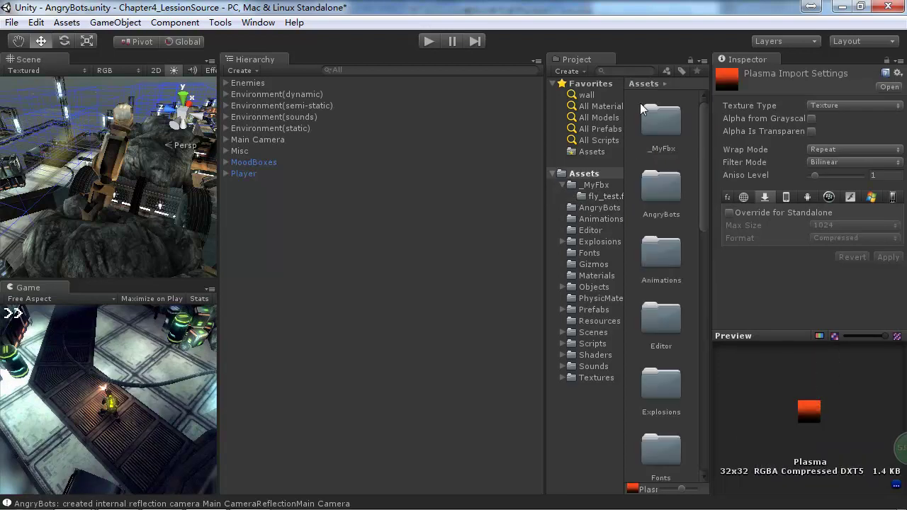
left_click(602, 186)
Review the dynamic resource notes in Mindjet, and open palyer.max from the Objects folder in 3ds Max.
key("alt+Tab")
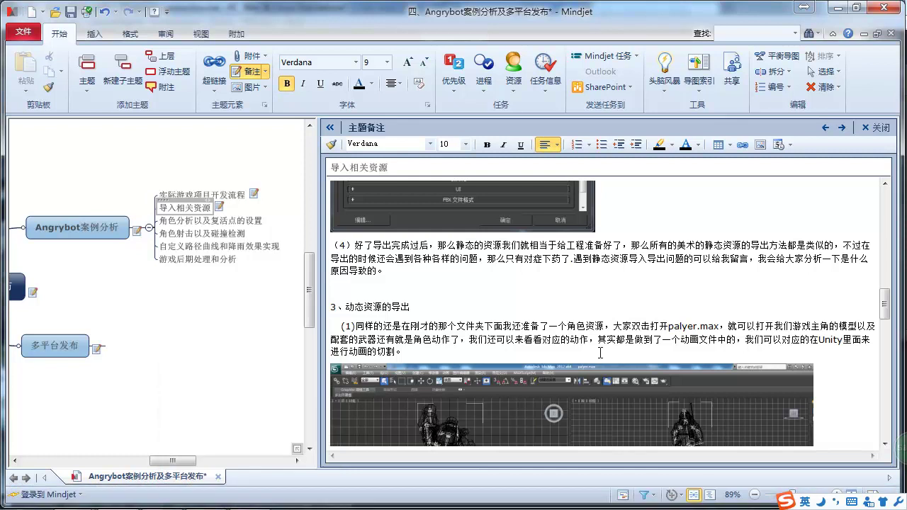
scroll(615, 326, "down", 2)
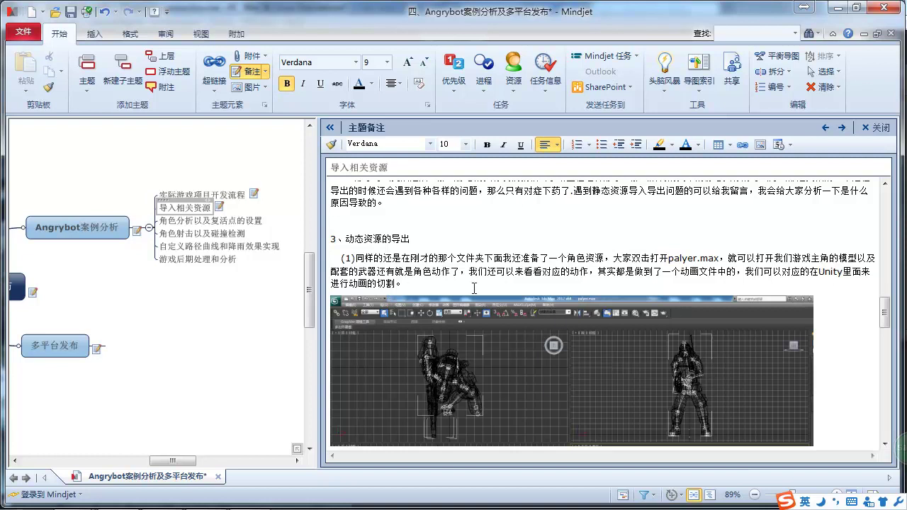
mouse_move(204, 506)
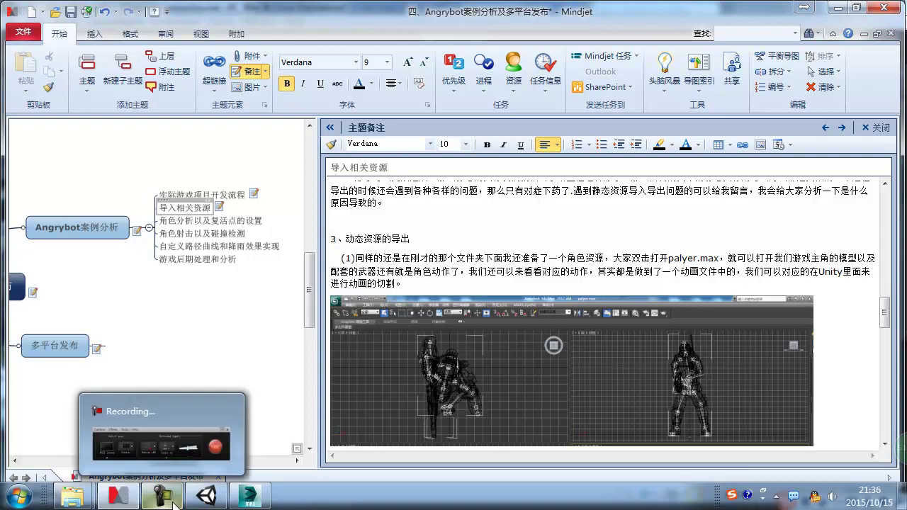
mouse_move(78, 496)
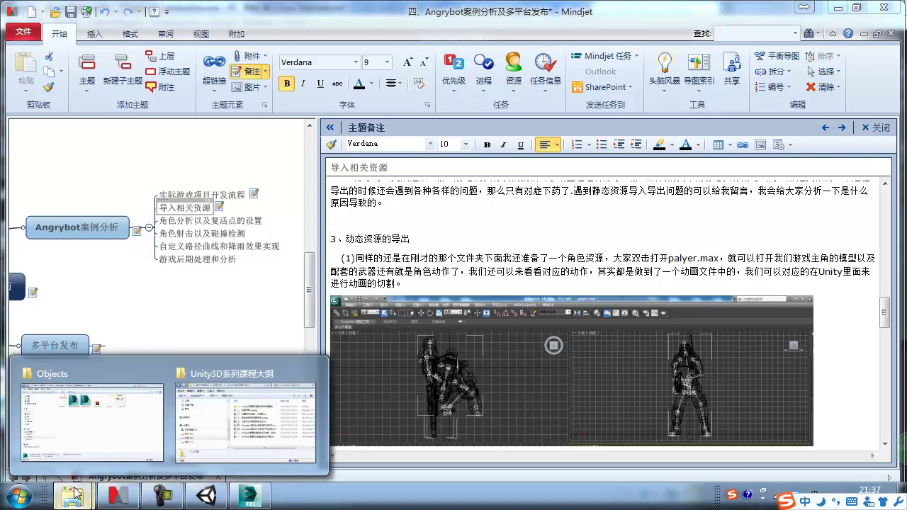
left_click(95, 421)
double_click(434, 127)
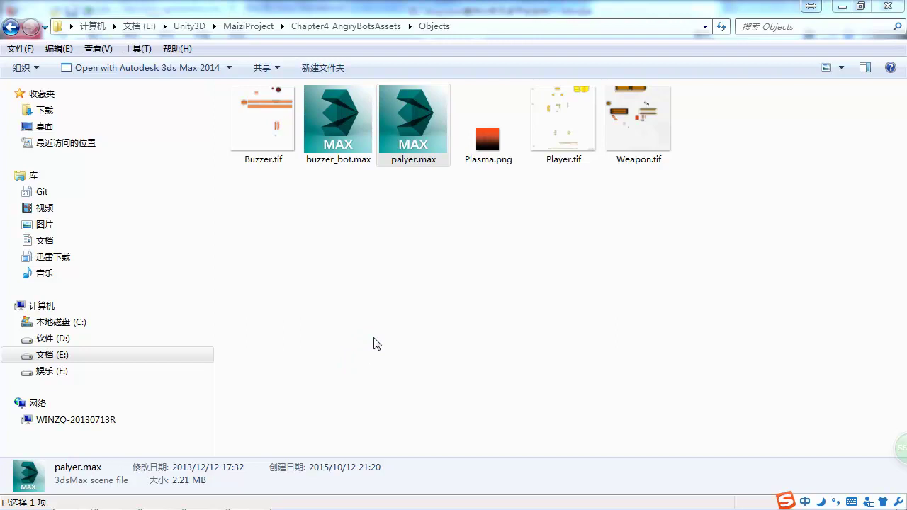
Finish loading palyer.max by adopting the file's Gamma and LUT settings and dismissing the missing-files and welcome dialogs.
mouse_move(240, 506)
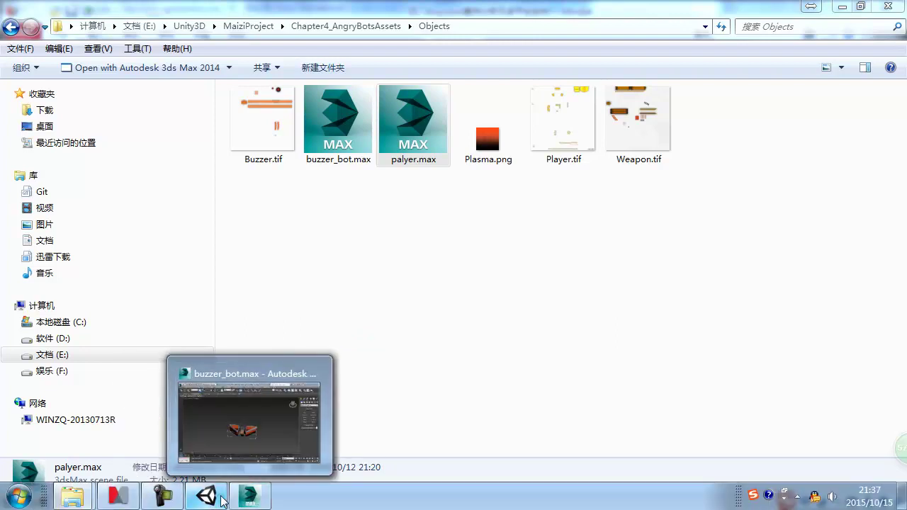
left_click(207, 496)
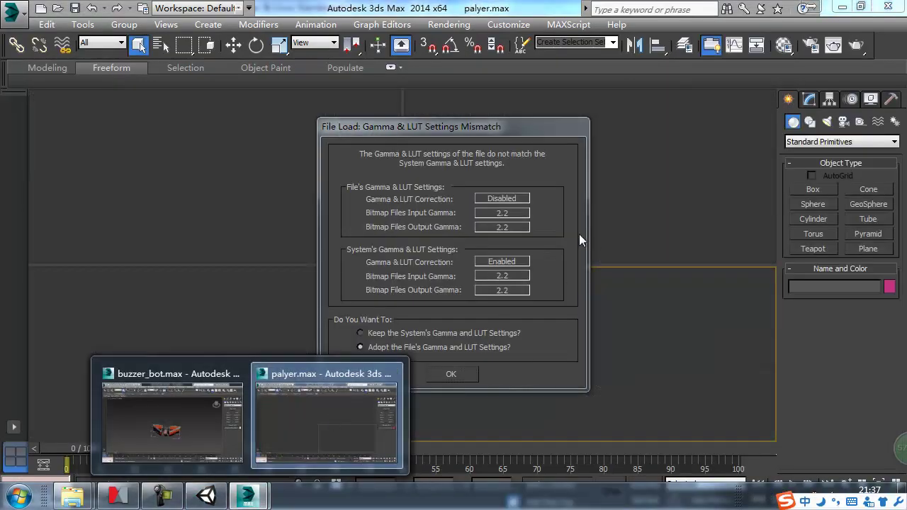
left_click(461, 374)
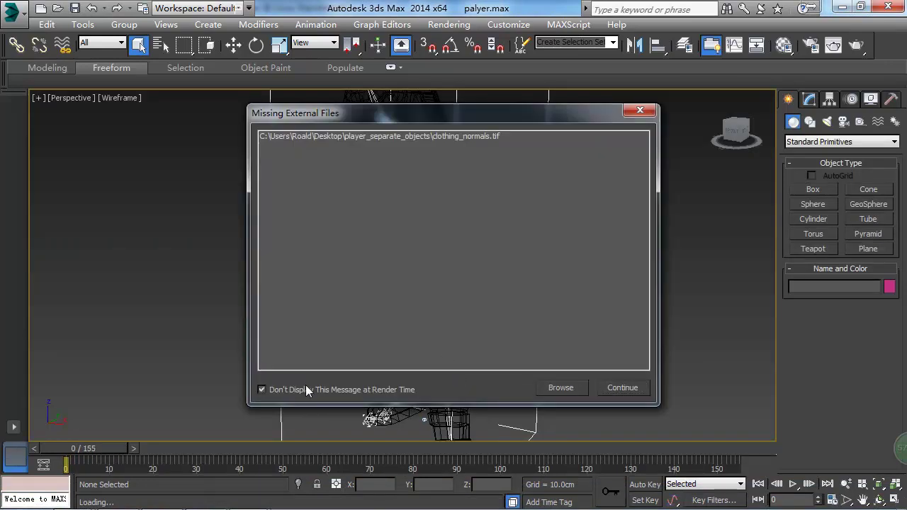
left_click(639, 108)
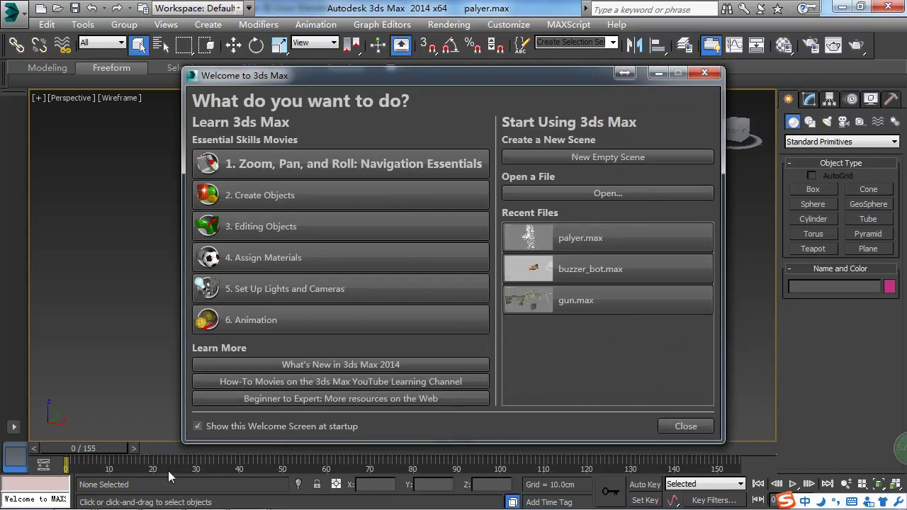
left_click(681, 432)
Examine the player character from several angles, comparing Wireframe with Realistic shading.
scroll(510, 221, "down", 5)
scroll(536, 291, "up", 2)
middle_click_drag(537, 290, 573, 354)
scroll(573, 354, "up", 1)
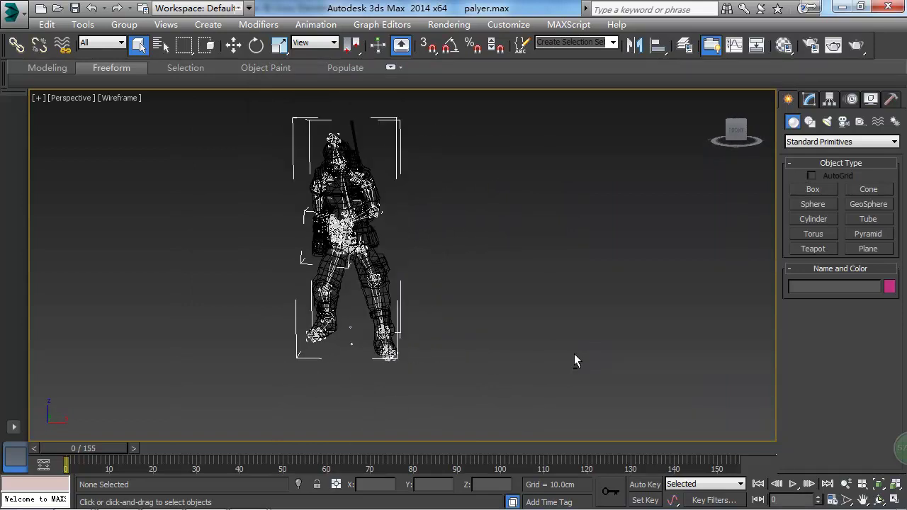
middle_click_drag(537, 285, 545, 297)
key("F3")
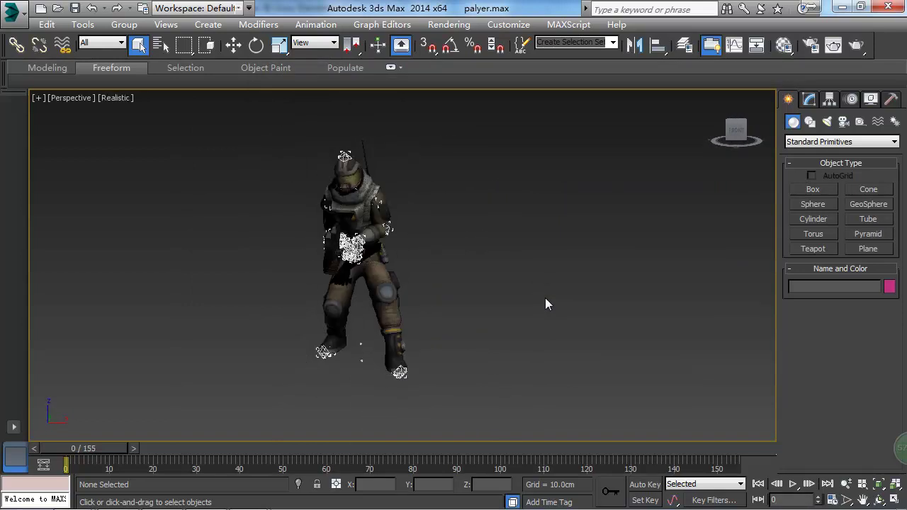
scroll(515, 306, "up", 2)
middle_click_drag(438, 316, 321, 343, "alt")
middle_click_drag(475, 359, 710, 365, "alt")
key("F3")
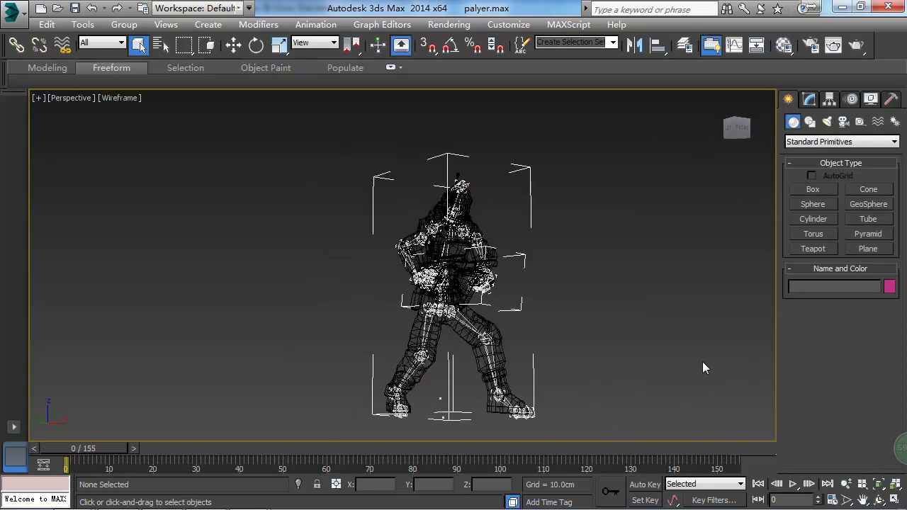
key("F3")
key("F3")
key("F3")
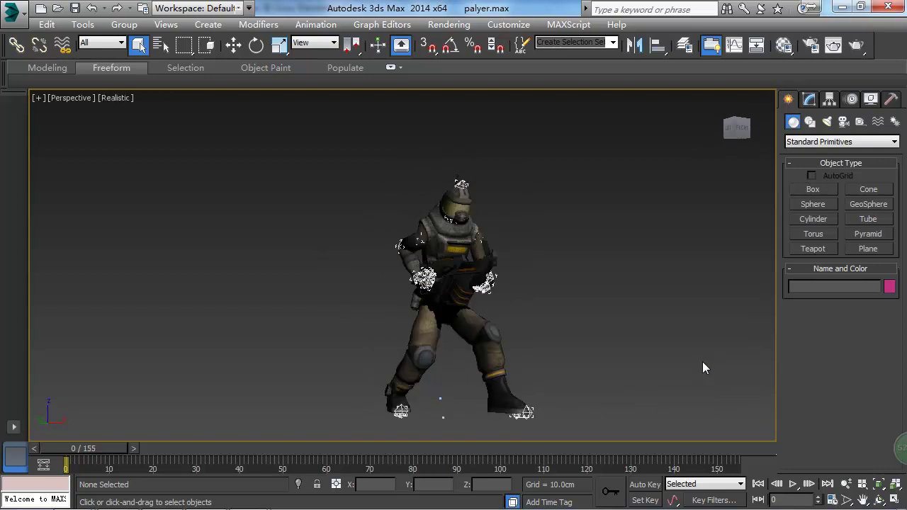
Show Edged Faces over the Realistic shading and inspect the player's mesh and weapon up close.
scroll(586, 338, "up", 3)
middle_click_drag(586, 338, 427, 363, "alt")
key("F4")
middle_click_drag(344, 310, 506, 344, "alt")
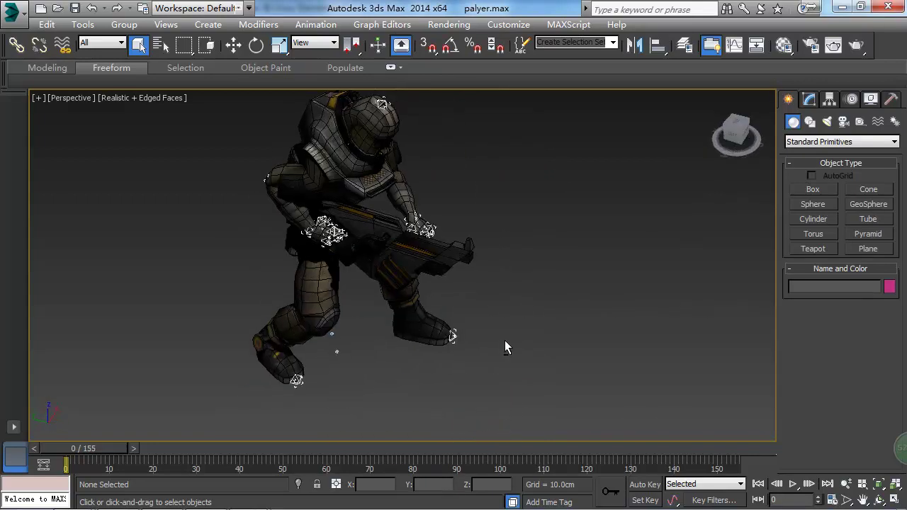
Select the main_player_lorez mesh to inspect its Skin and Editable Poly modifier stack, and deselect it.
left_click(809, 99)
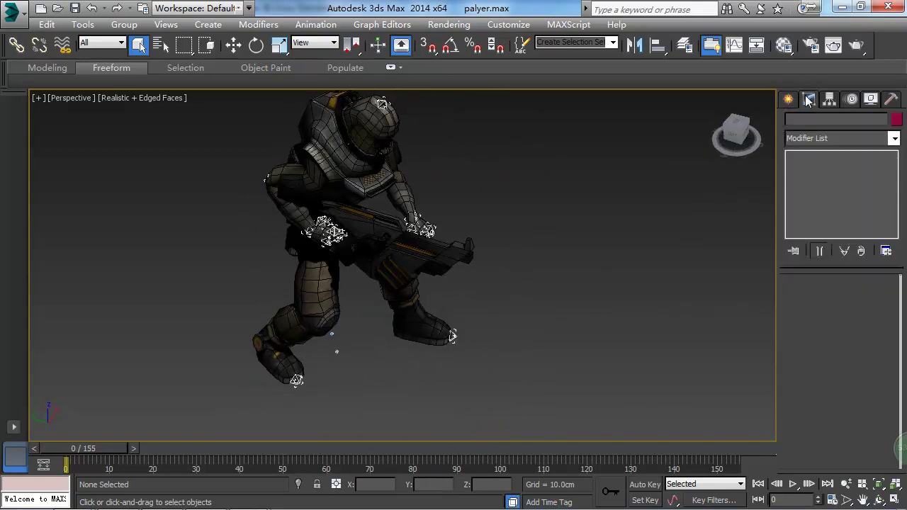
left_click(384, 193)
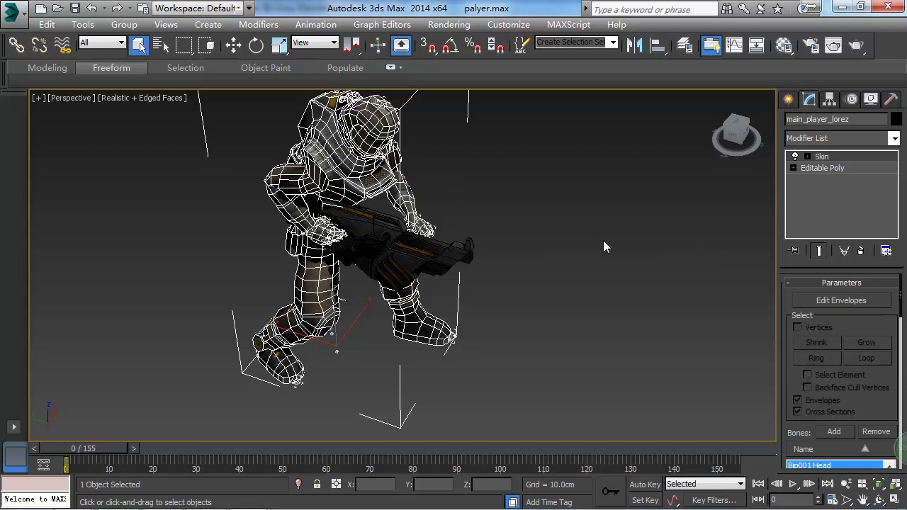
middle_click_drag(392, 244, 433, 216, "alt")
left_click(460, 195)
middle_click_drag(330, 414, 583, 258, "alt")
scroll(348, 324, "down", 4)
left_click(584, 258)
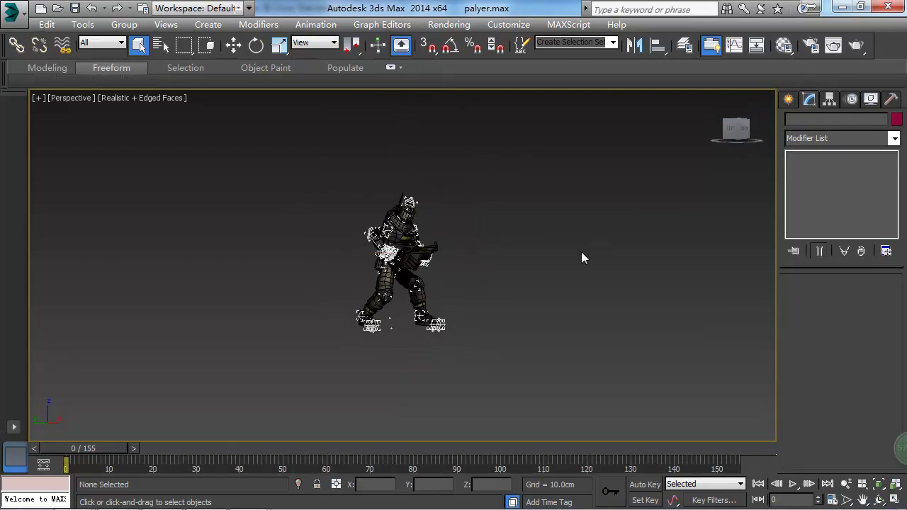
Scrub through the player's animation on the timeline, and turn Edged Faces off for a side view.
scroll(573, 269, "up", 5)
scroll(552, 273, "down", 3)
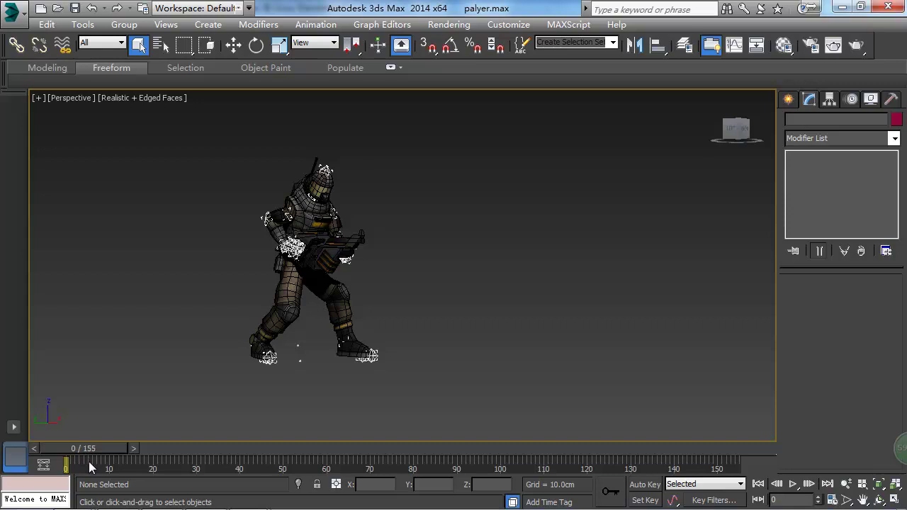
left_click_drag(88, 453, 41, 468)
key("F4")
middle_click_drag(574, 366, 650, 376, "alt")
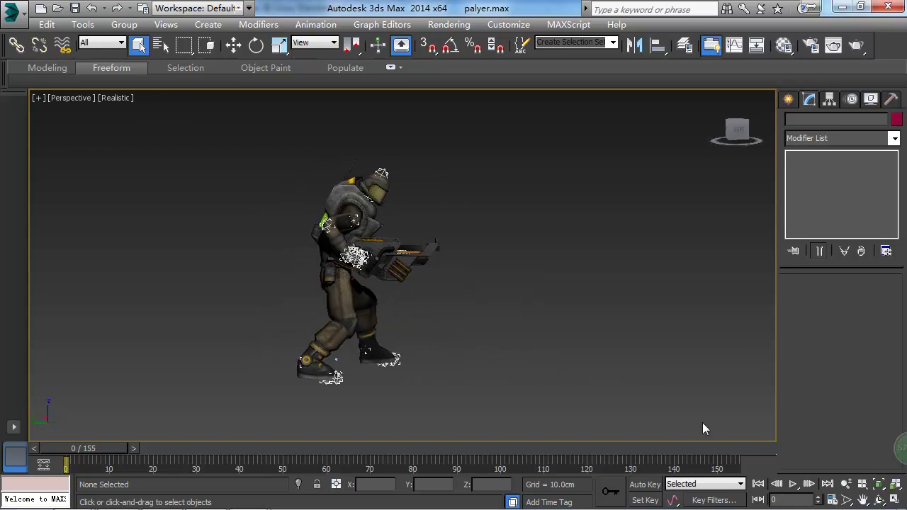
Play the player's animation in the viewport, stop it, and move the timeline back to the start.
left_click(793, 485)
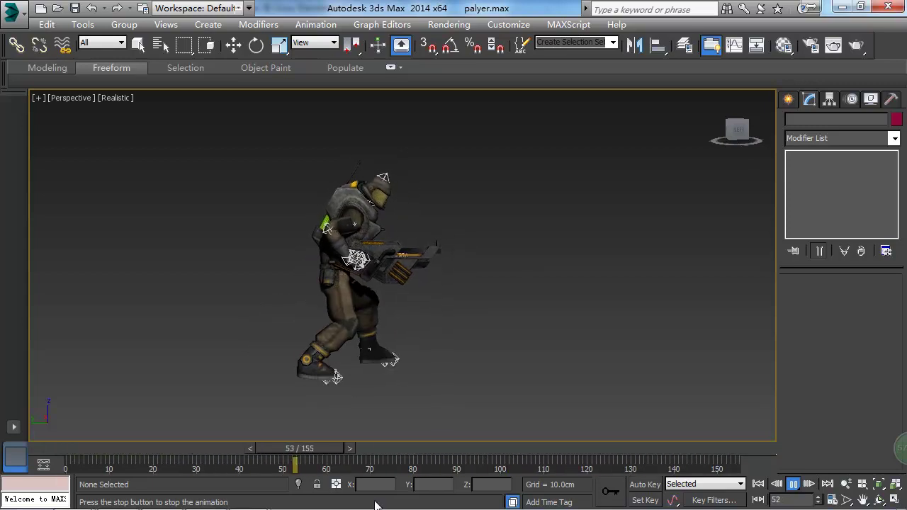
left_click(795, 489)
left_click_drag(607, 459, 64, 471)
Switch to Unity, widen the Scene and Game views, and review the components of the Player object in the scene.
left_click(207, 496)
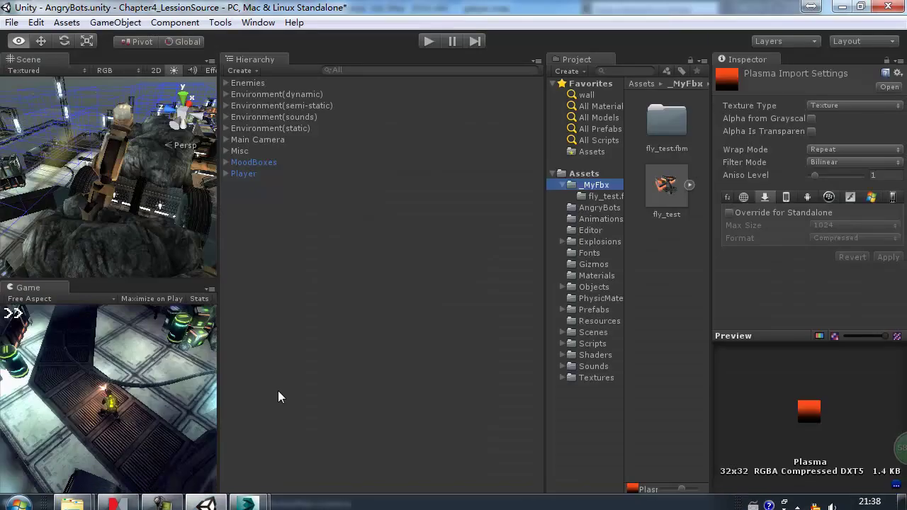
left_click_drag(218, 218, 476, 226)
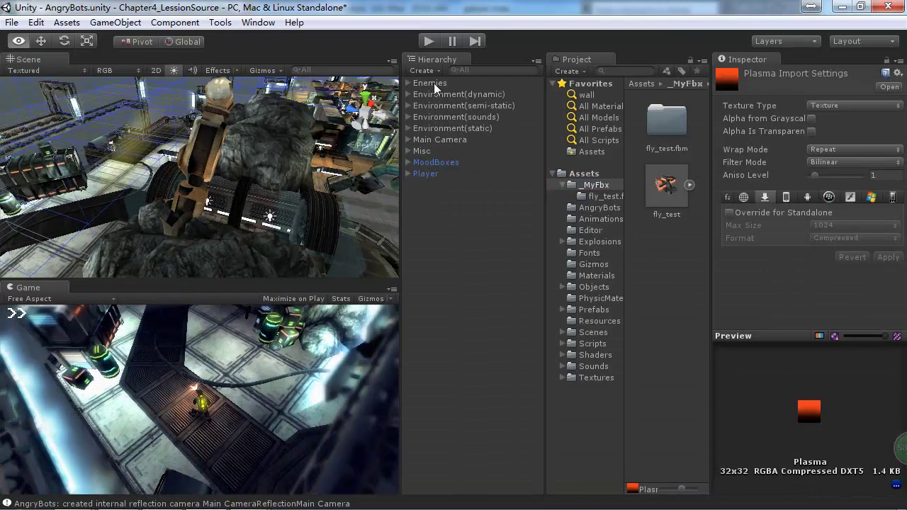
left_click(425, 175)
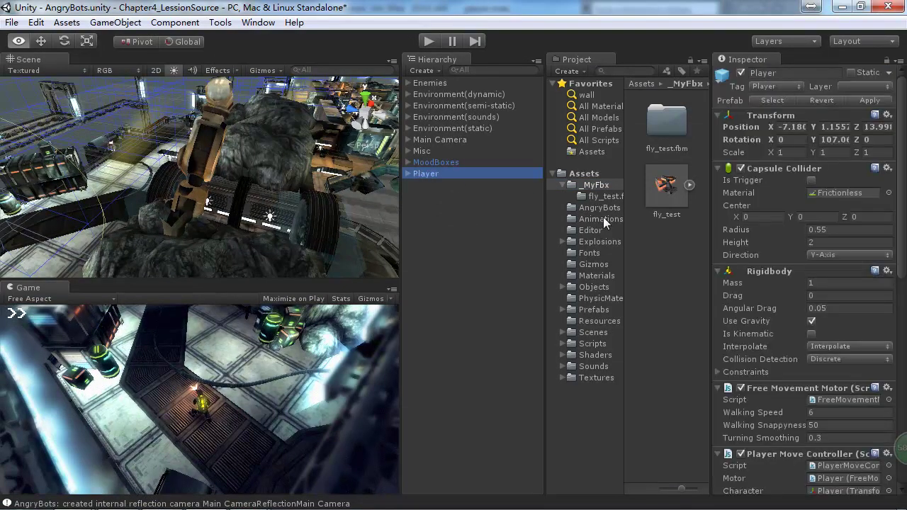
scroll(816, 300, "down", 3)
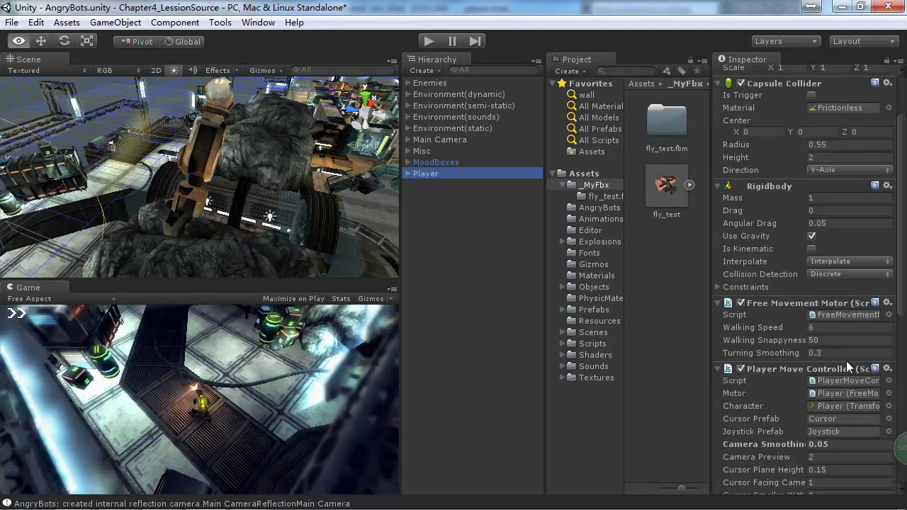
scroll(846, 362, "down", 4)
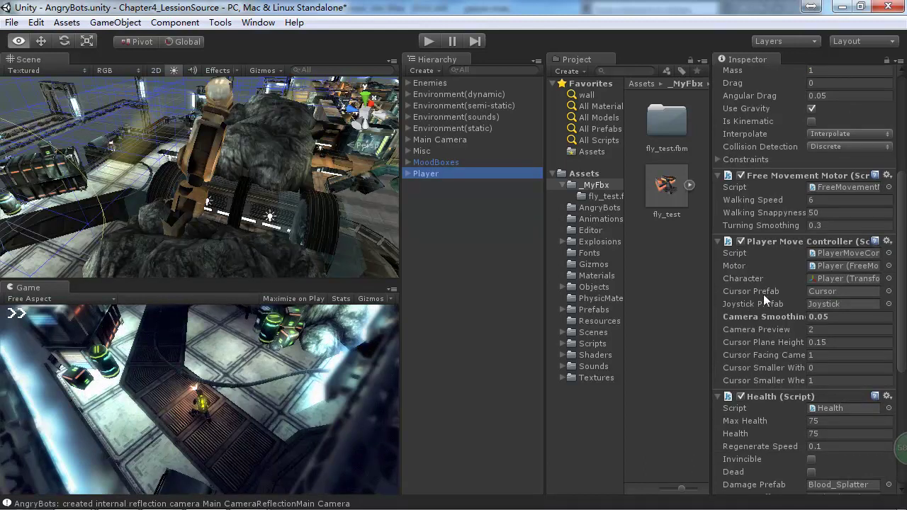
scroll(763, 294, "down", 7)
scroll(778, 293, "down", 1)
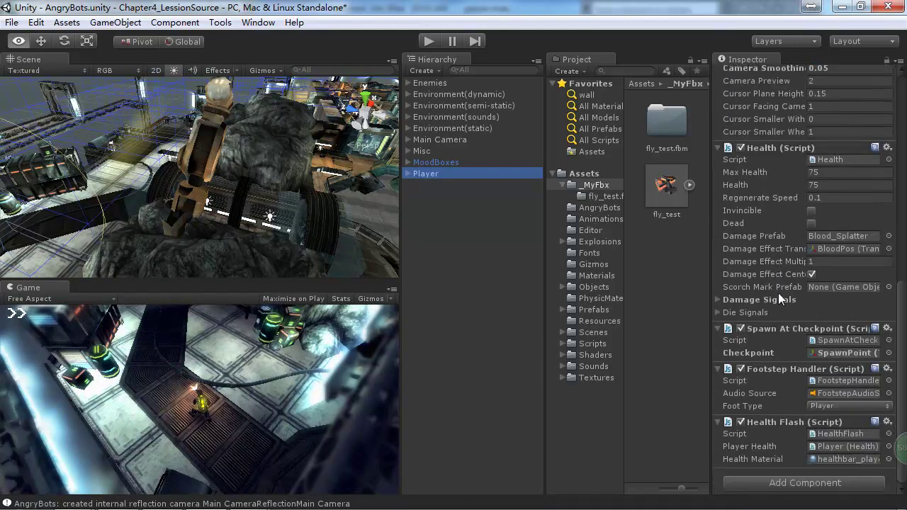
scroll(778, 293, "up", 3)
Inspect the player child object's Animation and Player Animation components, and locate its idle clip among the project's Player assets.
left_click(409, 174)
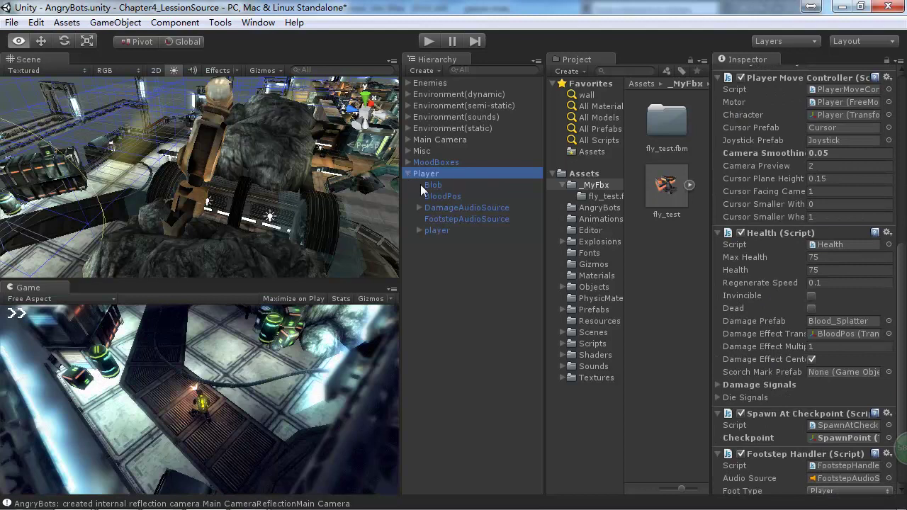
left_click(441, 229)
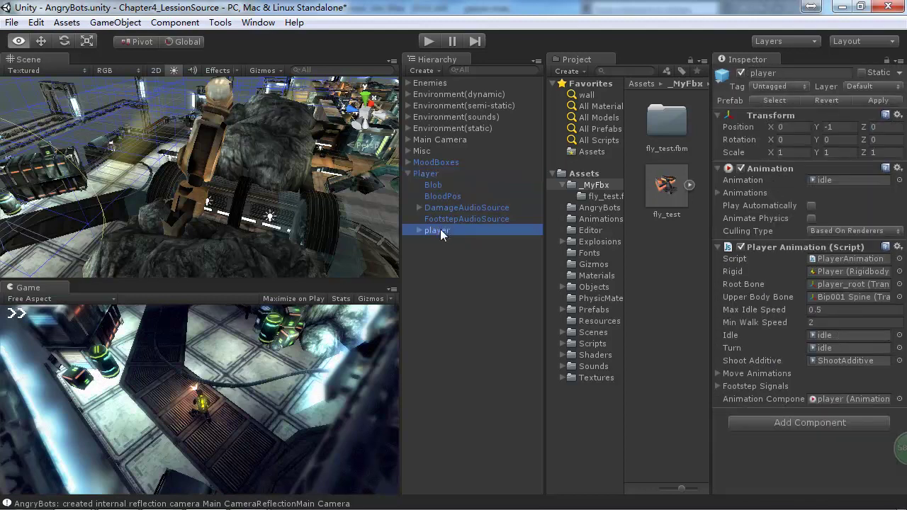
left_click(831, 333)
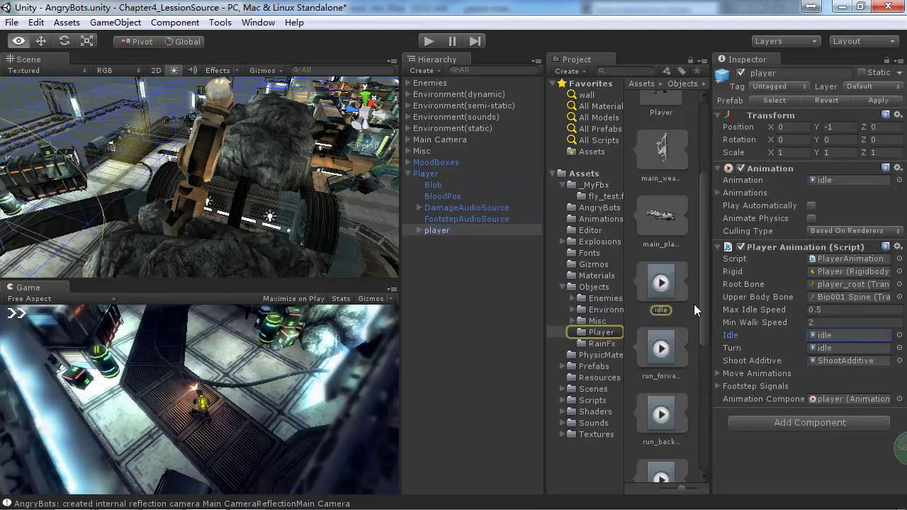
left_click_drag(702, 280, 703, 334)
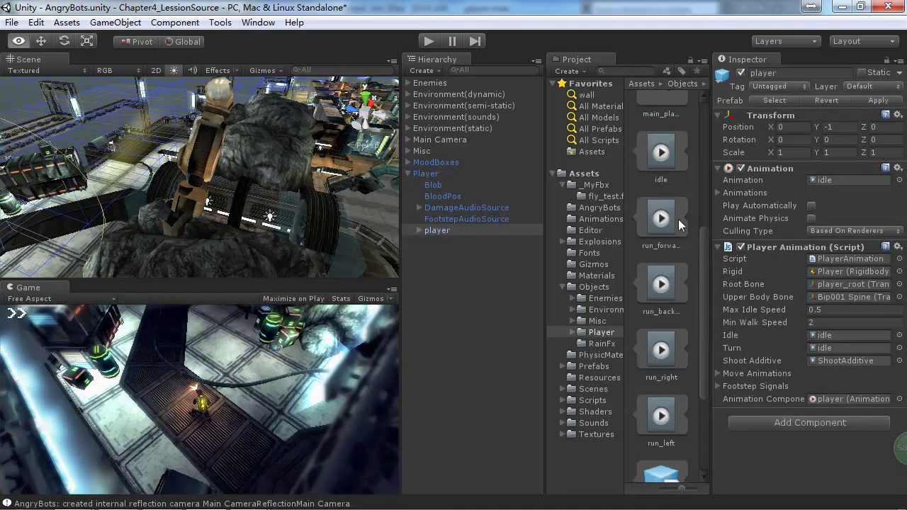
Preview the run_forward and idle animation clips.
left_click(669, 217)
left_click(726, 352)
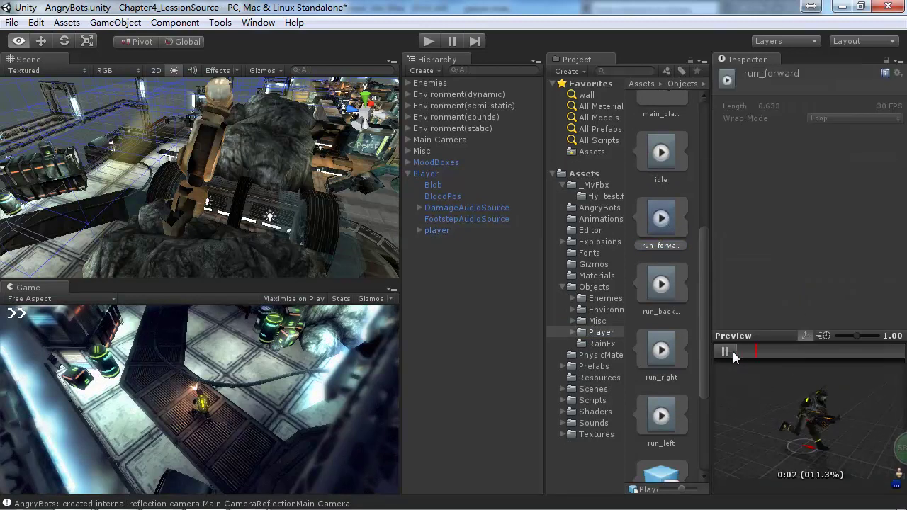
left_click(656, 169)
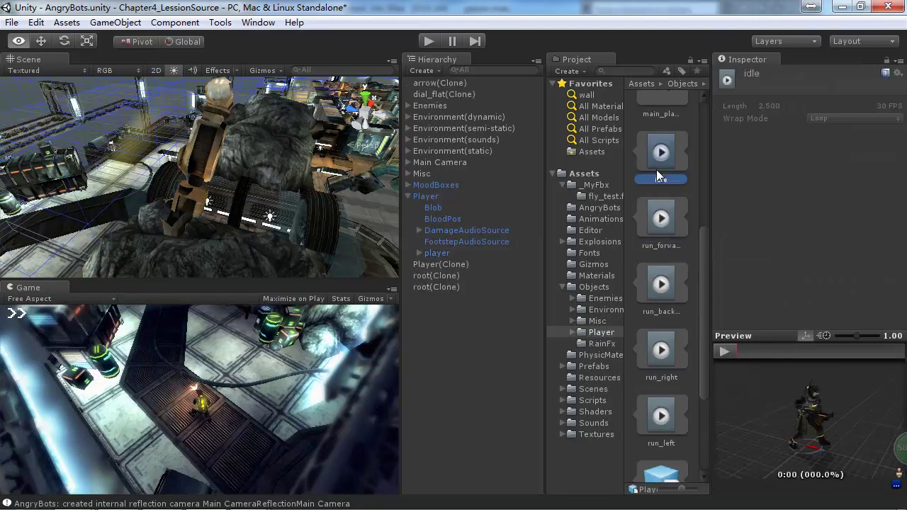
left_click(725, 351)
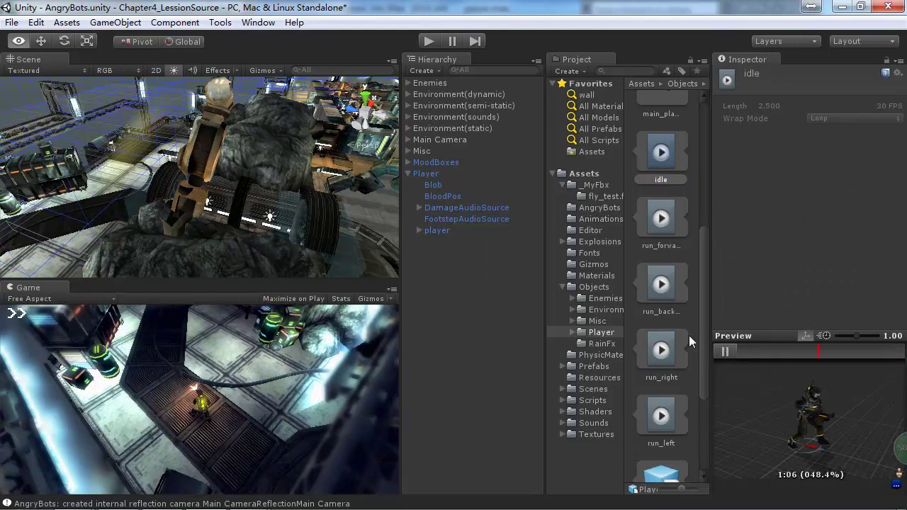
Preview the backward, right and left run animation clips.
left_click(675, 311)
left_click(721, 350)
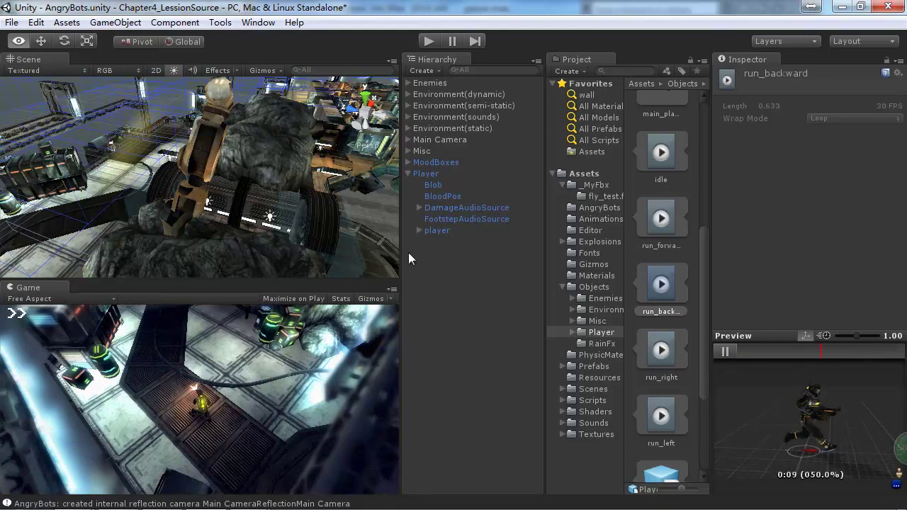
left_click(662, 350)
left_click(723, 352)
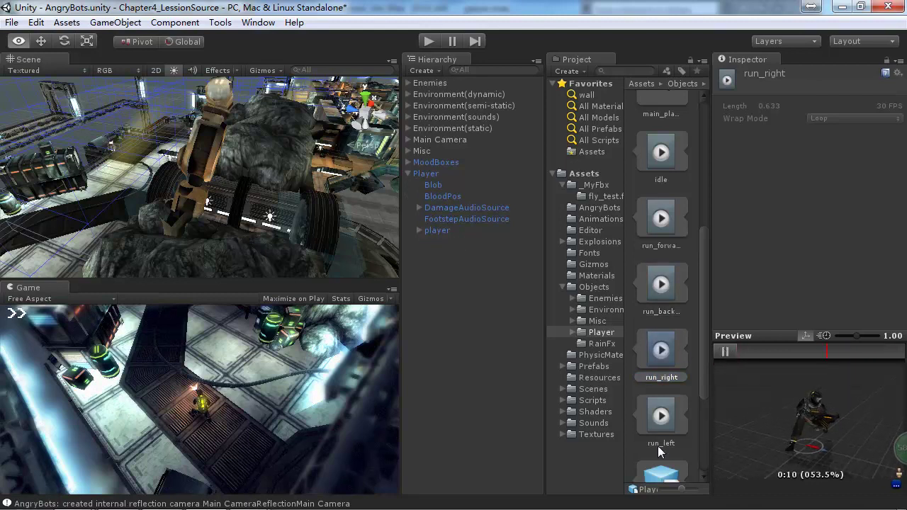
left_click(666, 417)
left_click(723, 352)
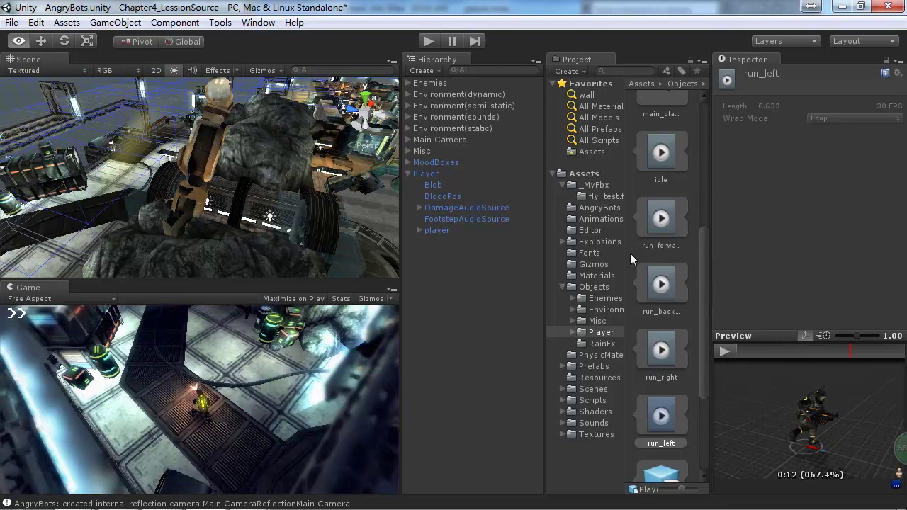
Switch to 3ds Max, start an FBX export of the player scene, and choose the Chapter4_LessionSource project's _MyFbx folder on drive E as destination.
key("alt+Tab")
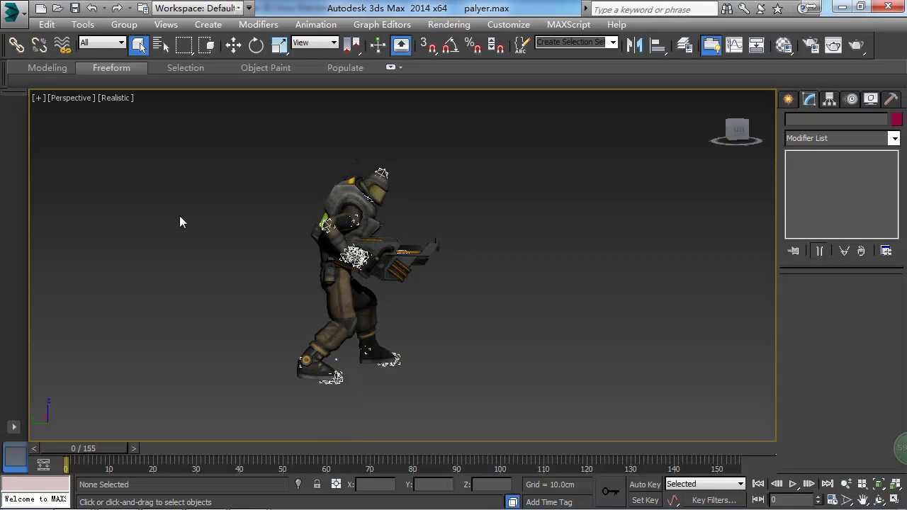
middle_click_drag(456, 303, 383, 290, "alt")
middle_click_drag(287, 322, 305, 404, "alt")
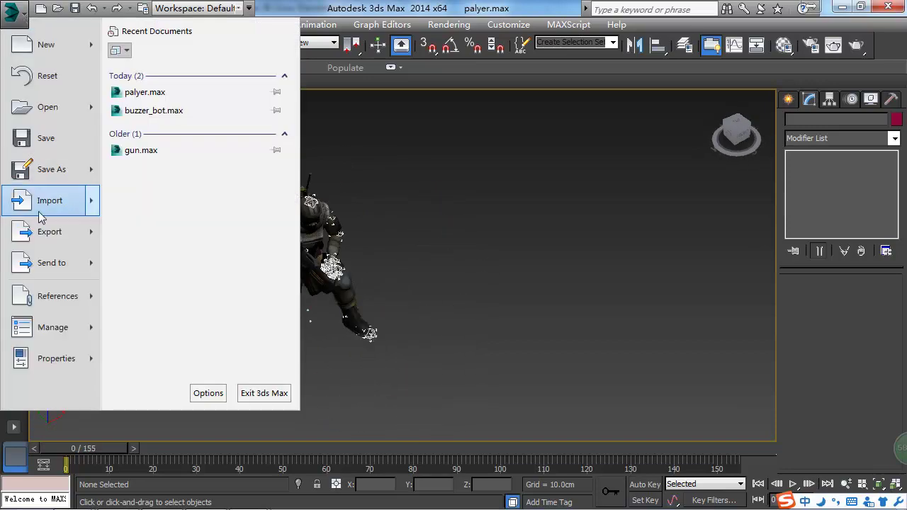
left_click(50, 234)
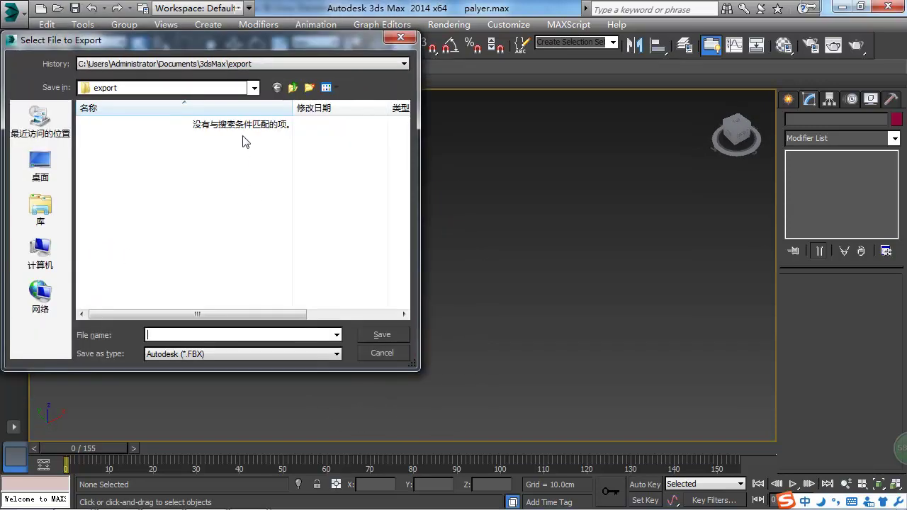
left_click(253, 88)
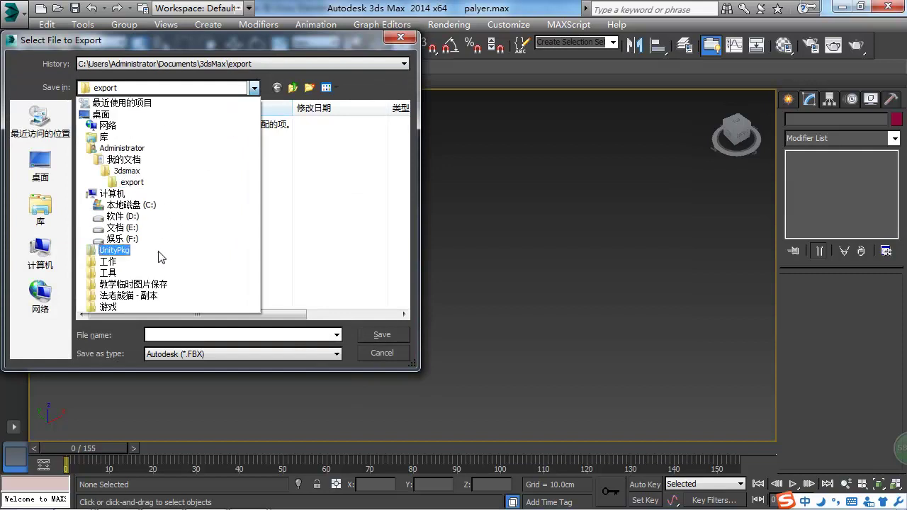
left_click(143, 229)
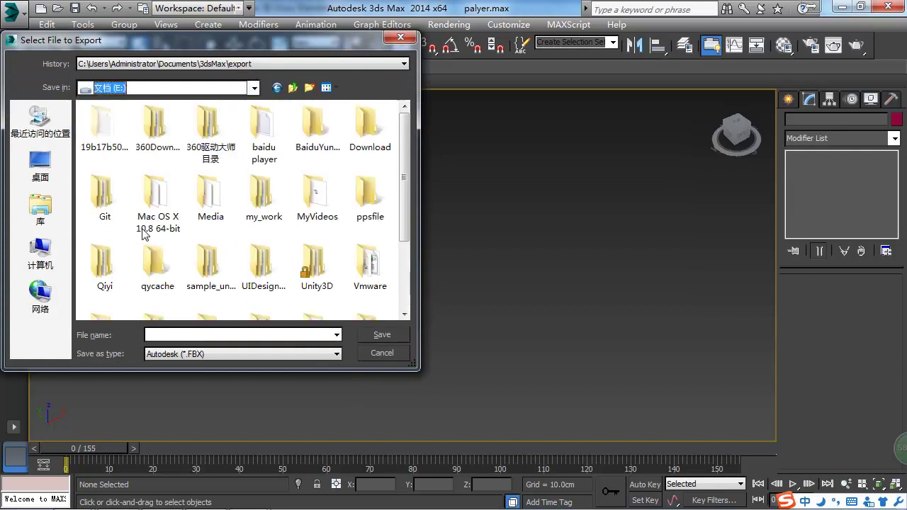
double_click(316, 265)
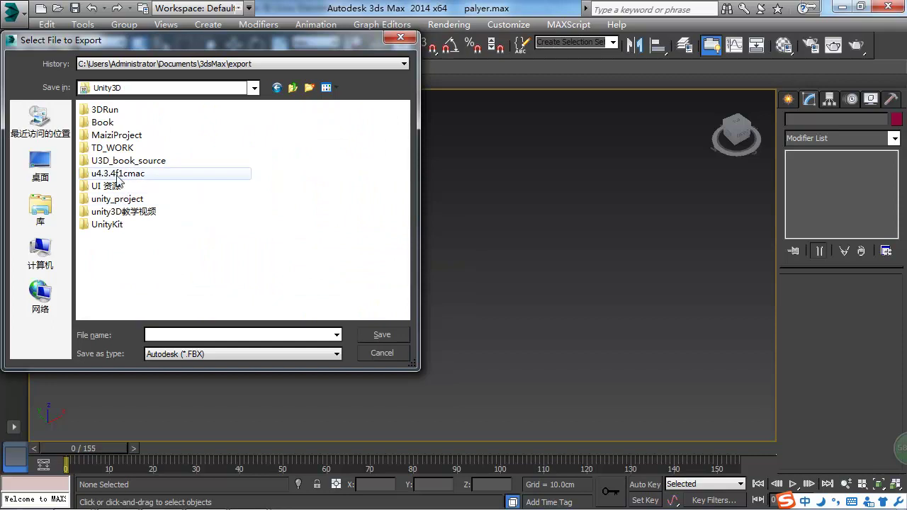
double_click(122, 135)
double_click(139, 207)
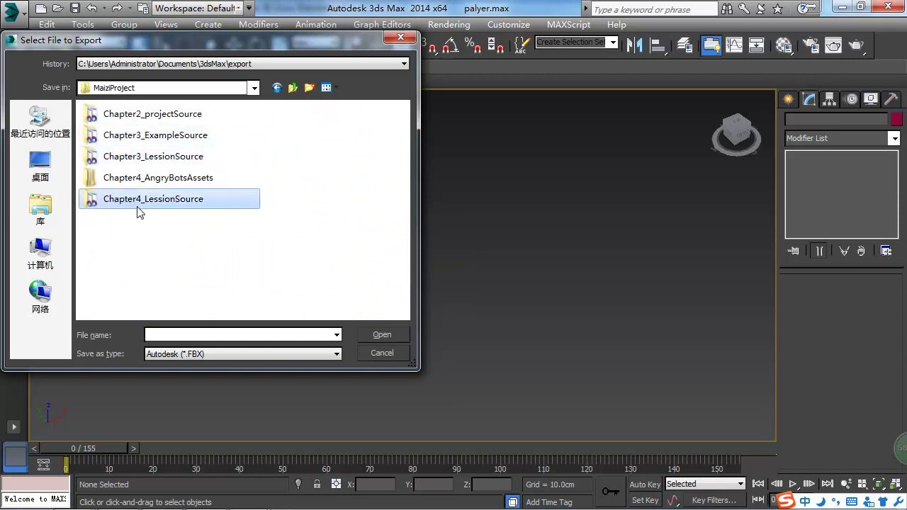
double_click(128, 147)
double_click(111, 135)
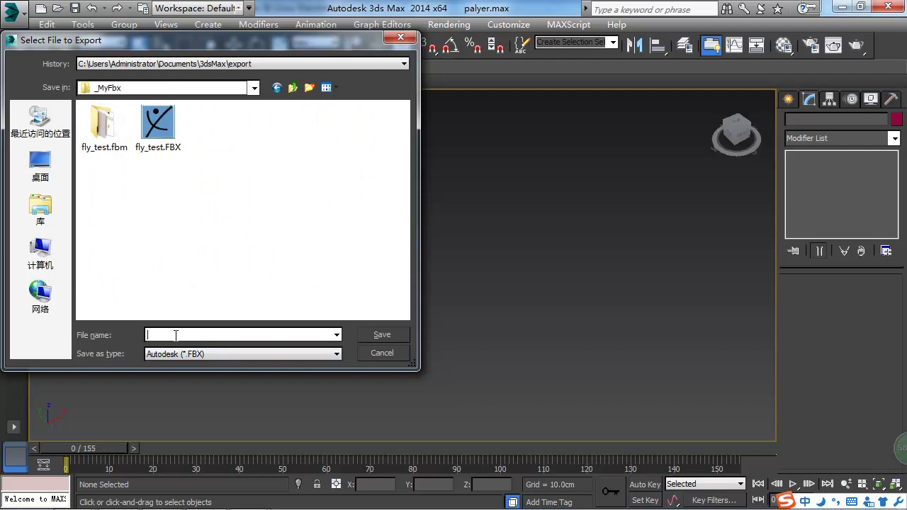
Name the FBX export file Player, and enable Animation in its export options.
type("Player")
key("space")
key("Return")
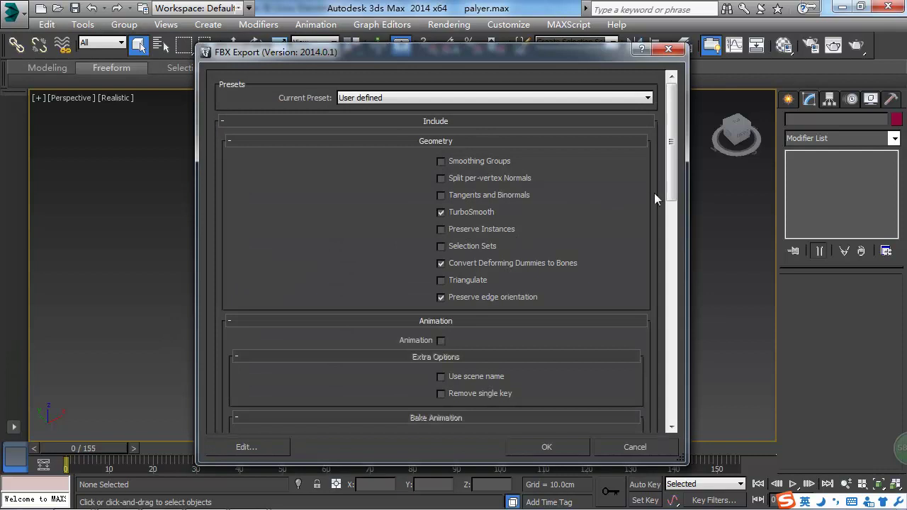
left_click_drag(676, 177, 631, 226)
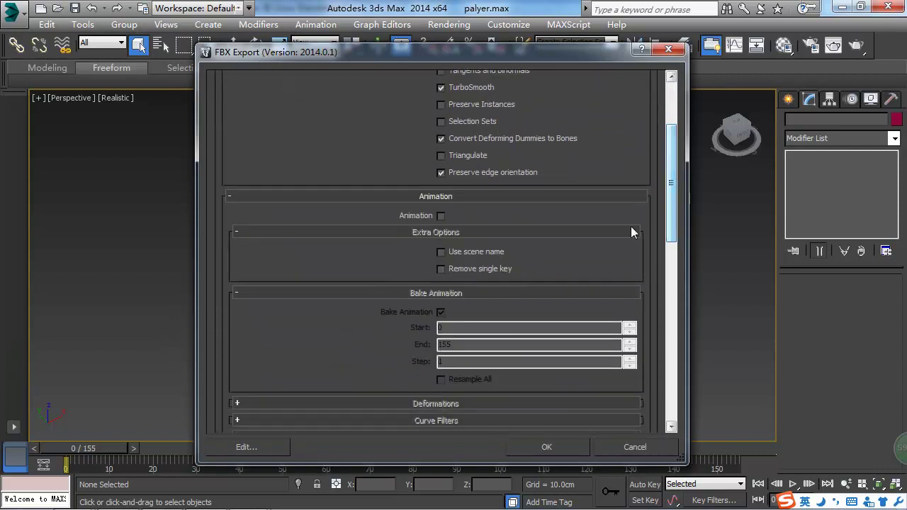
left_click(441, 215)
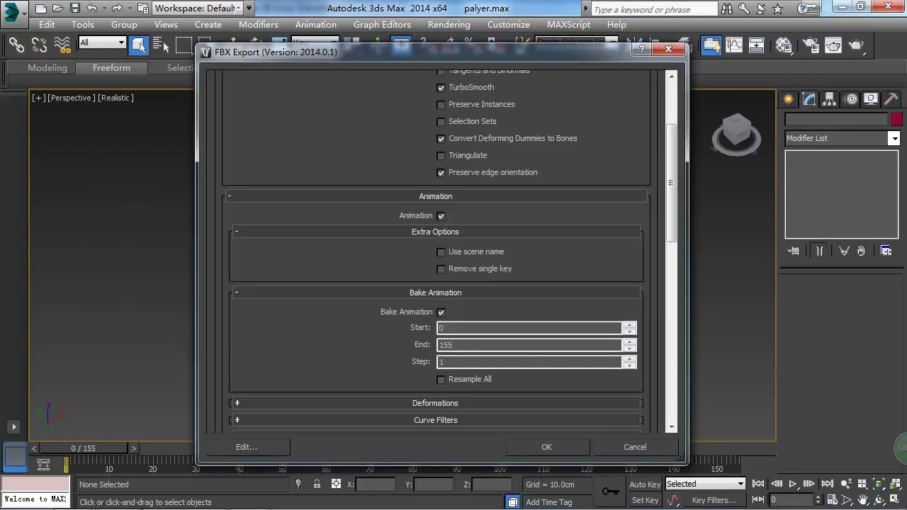
Switch to the Mindjet notes and read the recommended FBX export settings for animated resources.
key("alt+Tab")
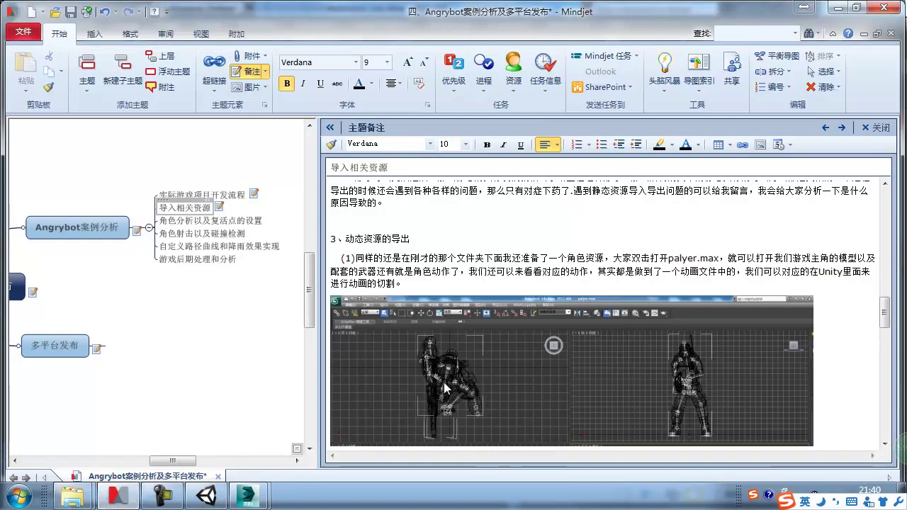
scroll(576, 330, "down", 3)
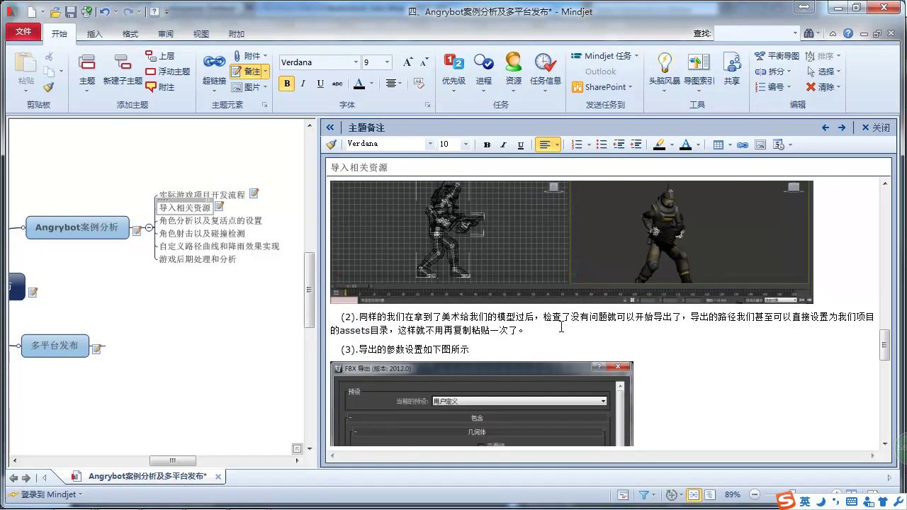
scroll(561, 327, "down", 3)
scroll(561, 327, "down", 6)
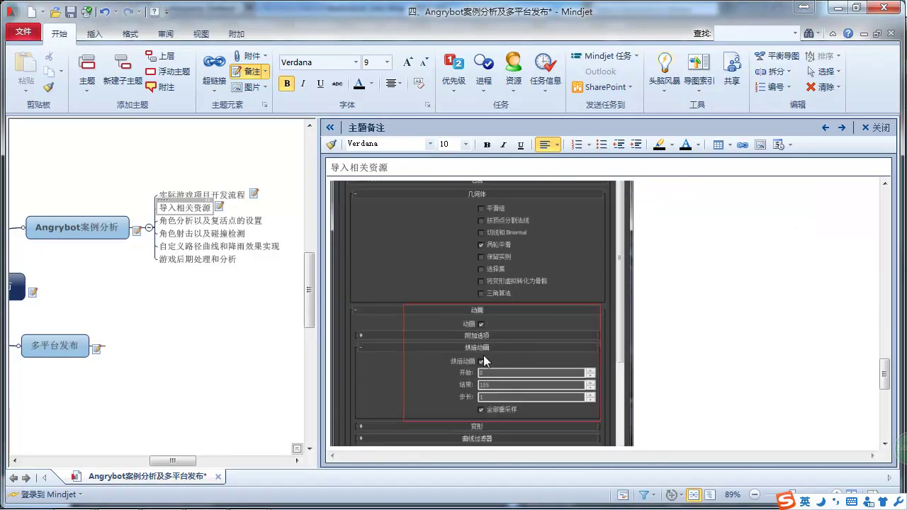
scroll(485, 355, "down", 2)
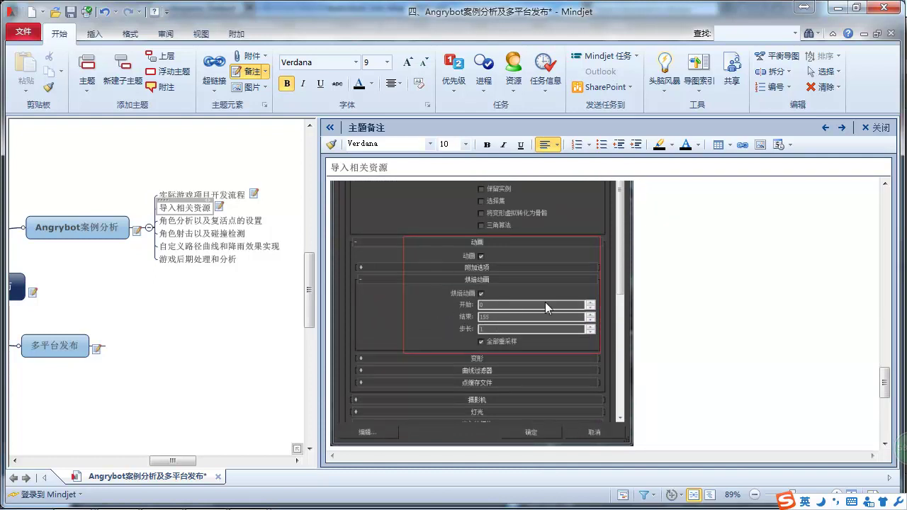
scroll(546, 304, "down", 3)
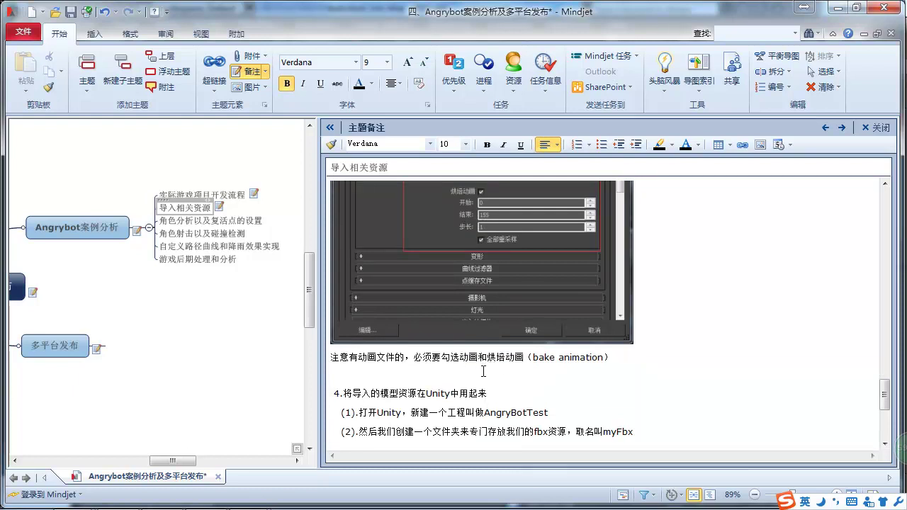
Switch back to 3ds Max, review the FBX export options down to the file format, and complete the player export.
key("alt+Tab")
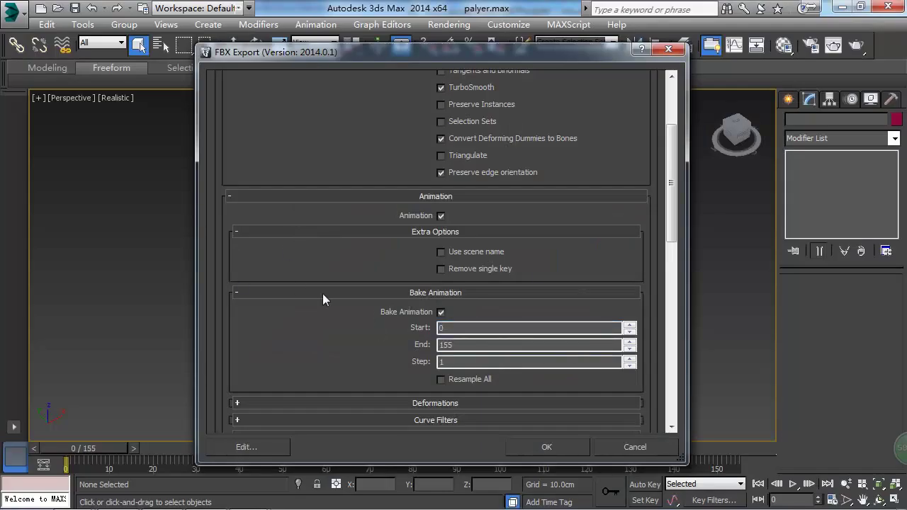
scroll(604, 303, "down", 10)
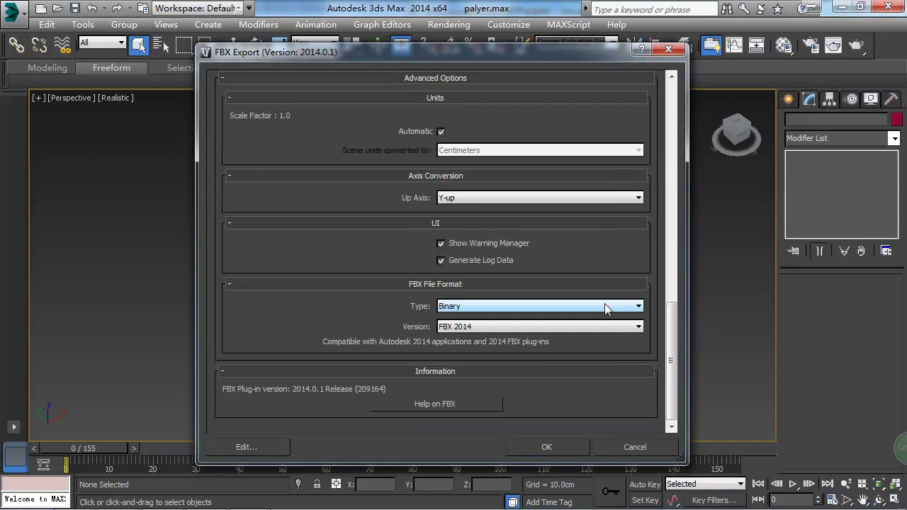
scroll(522, 339, "up", 5)
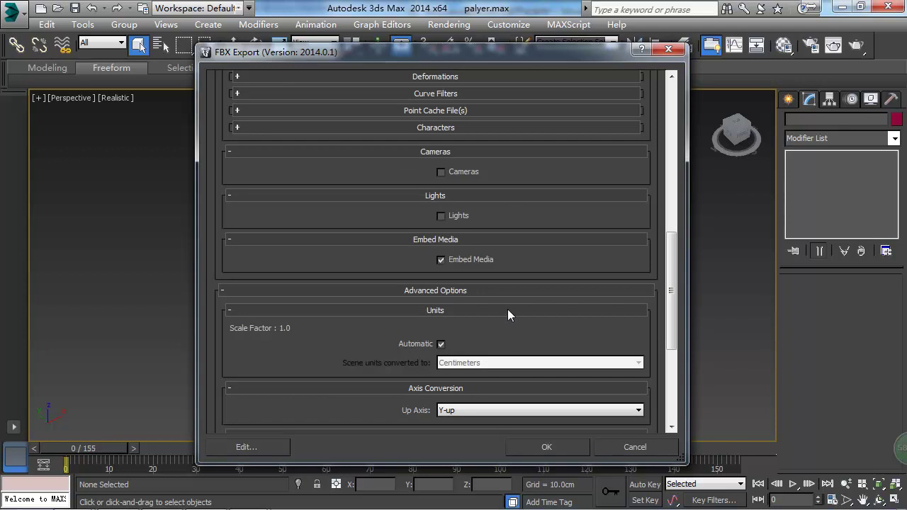
scroll(509, 310, "up", 6)
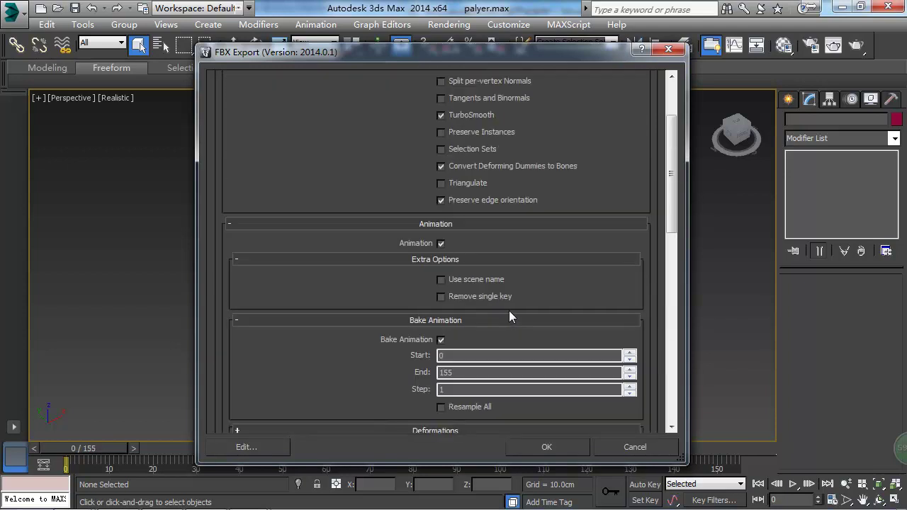
scroll(509, 310, "up", 2)
scroll(509, 310, "down", 12)
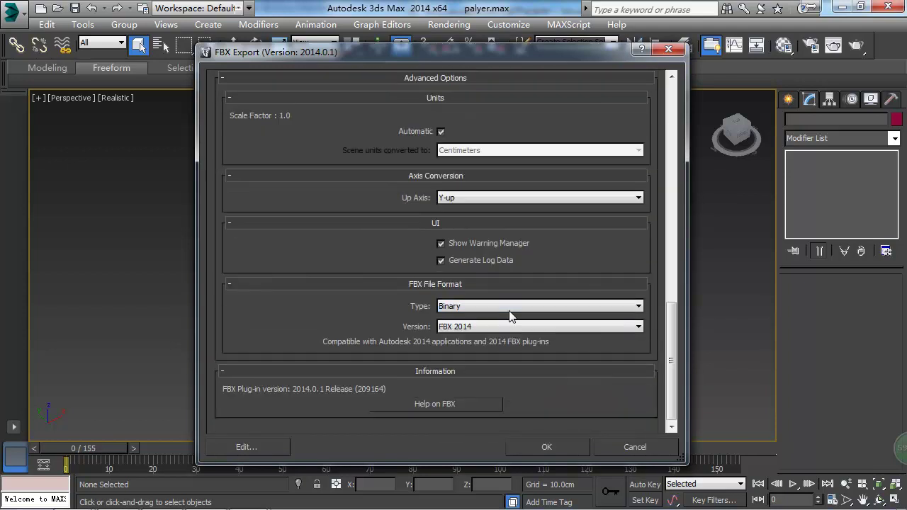
left_click(557, 450)
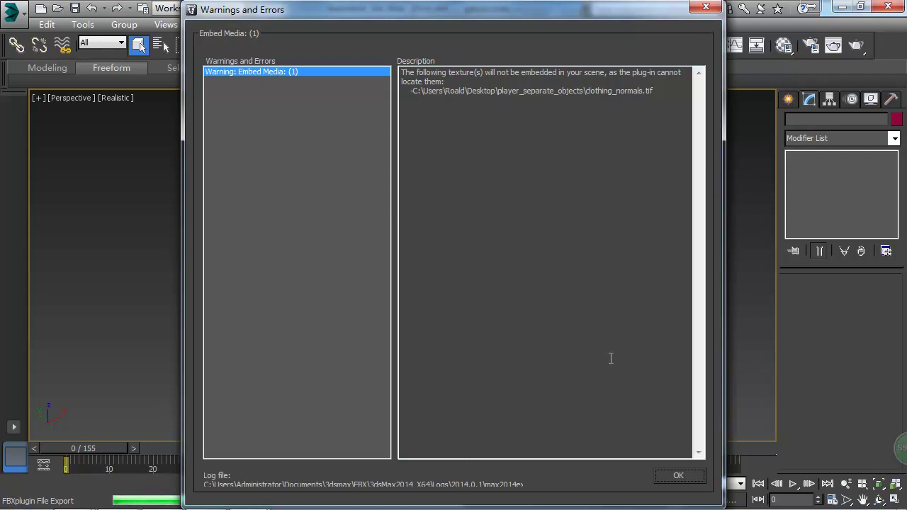
left_click(680, 477)
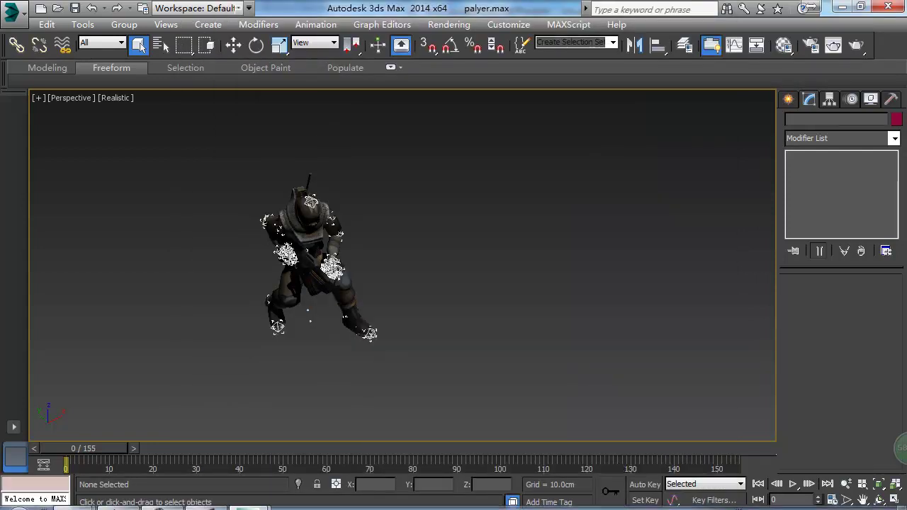
Switch to Unity and play the animation of PlayerTest from the _MyFbx folder in the preview, viewing it from several angles.
left_click(205, 496)
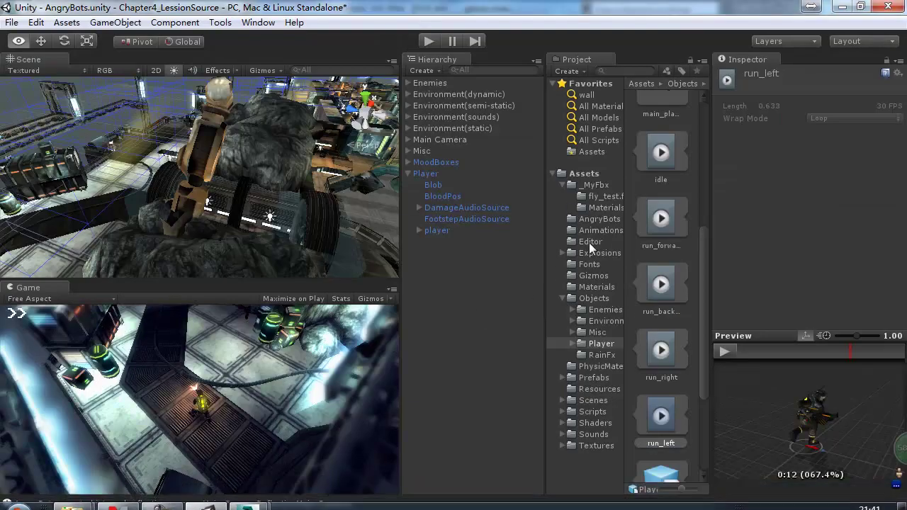
left_click(597, 184)
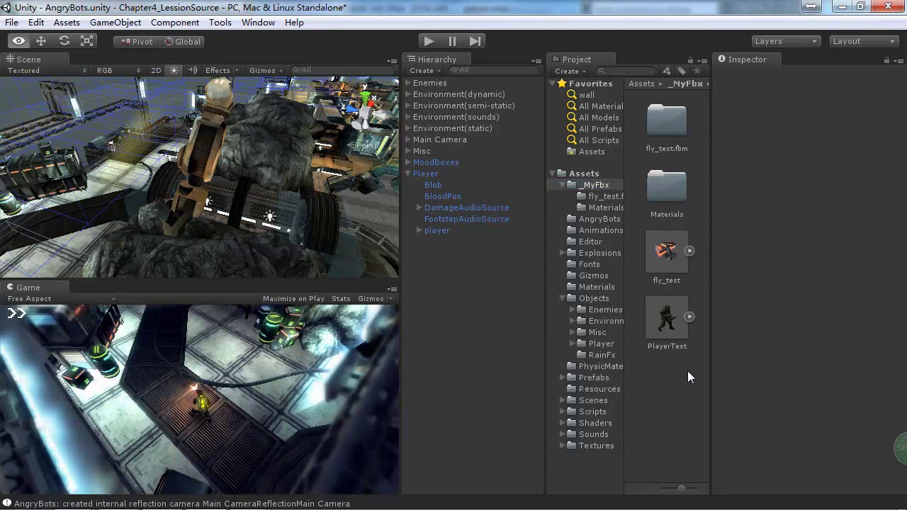
left_click(669, 319)
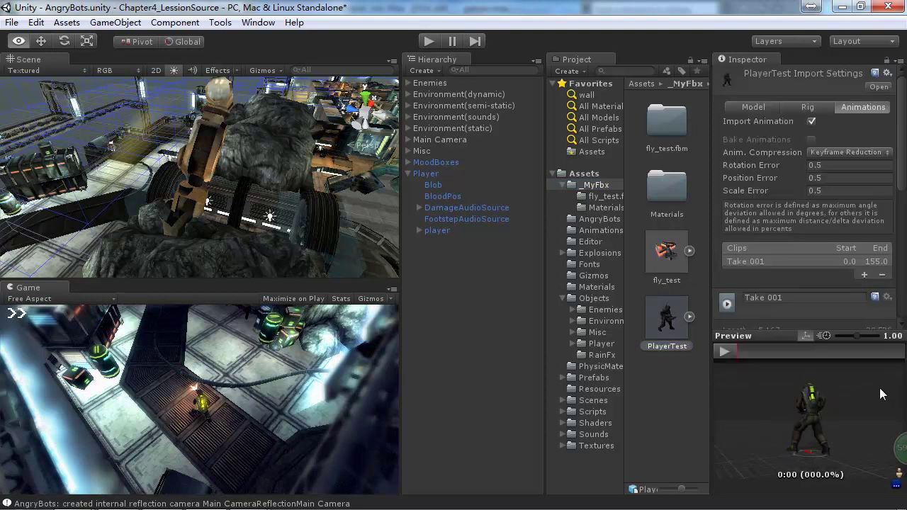
left_click(724, 351)
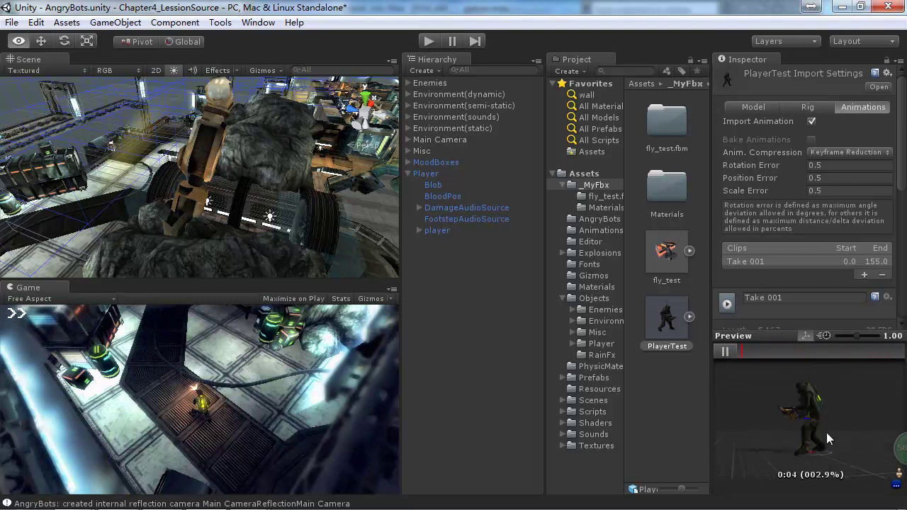
left_click_drag(749, 418, 825, 464)
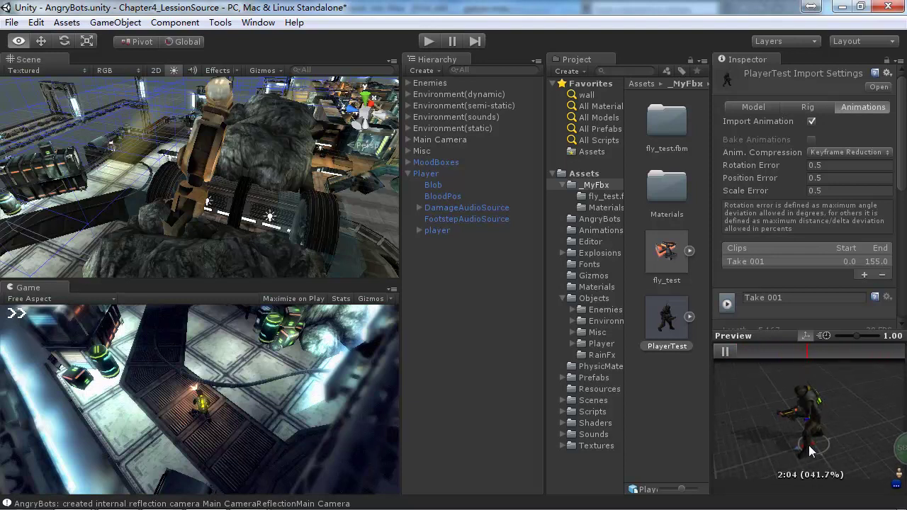
mouse_move(808, 443)
left_mouse_down()
mouse_move(817, 416)
mouse_move(757, 427)
mouse_move(816, 437)
left_mouse_up()
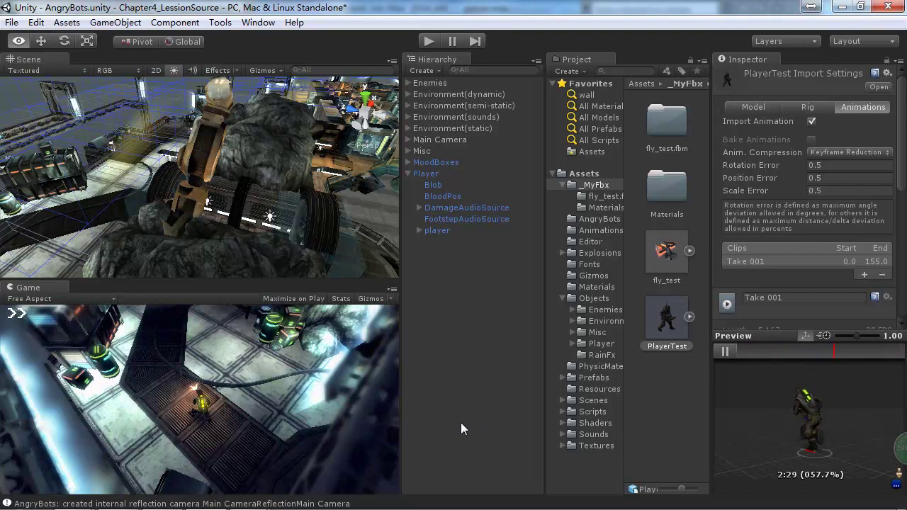
Collapse the Player object and the _MyFbx folder, and create a new scene without saving the AngryBots scene changes.
left_click(407, 173)
left_click(561, 183)
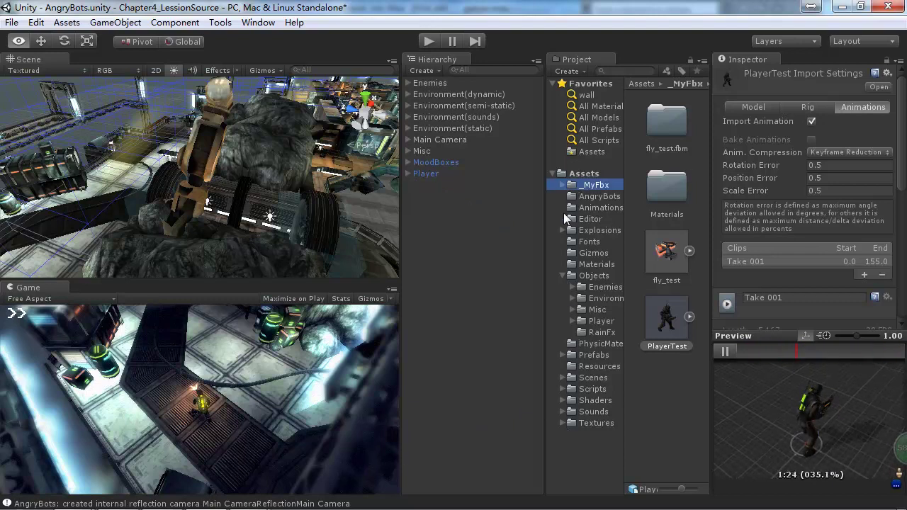
left_click(560, 230)
left_click(560, 230)
left_click(578, 173)
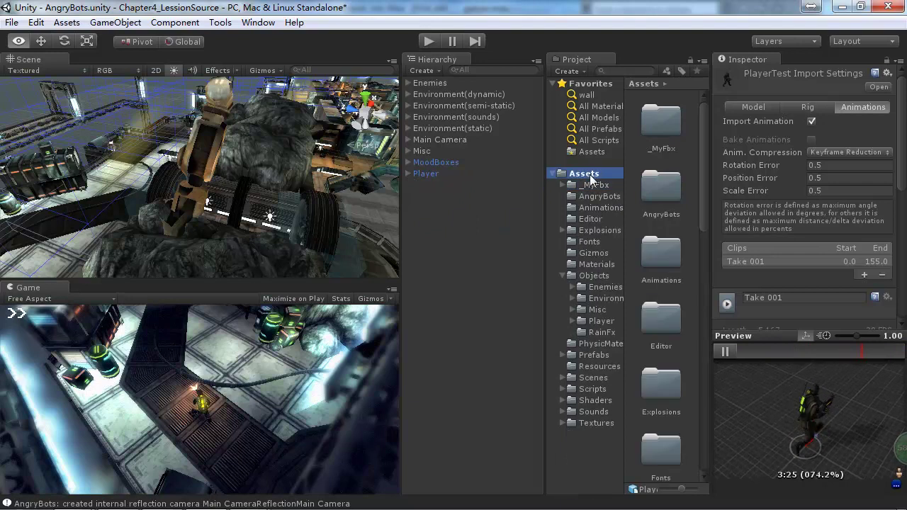
left_click(9, 23)
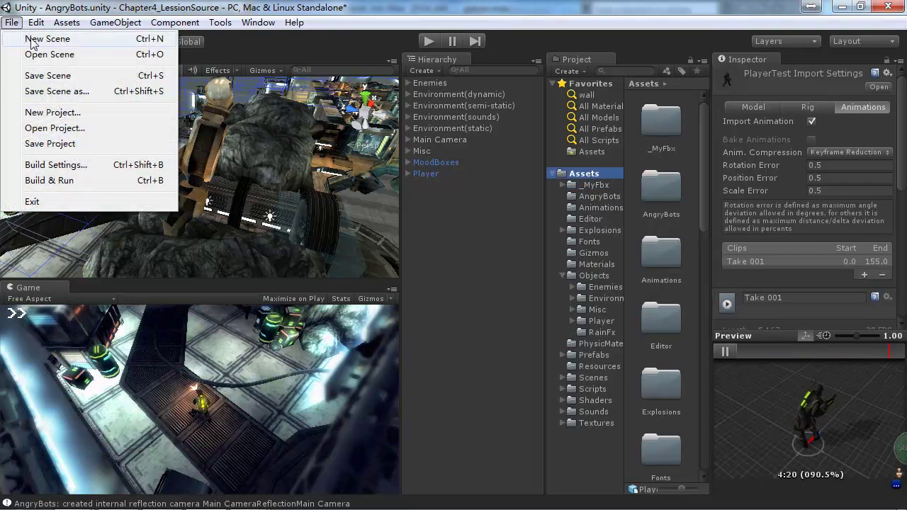
left_click(25, 39)
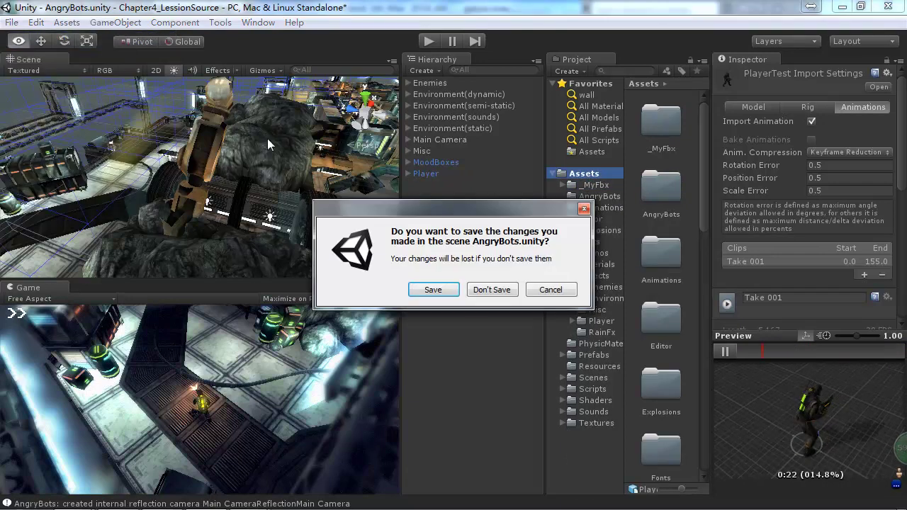
left_click(491, 291)
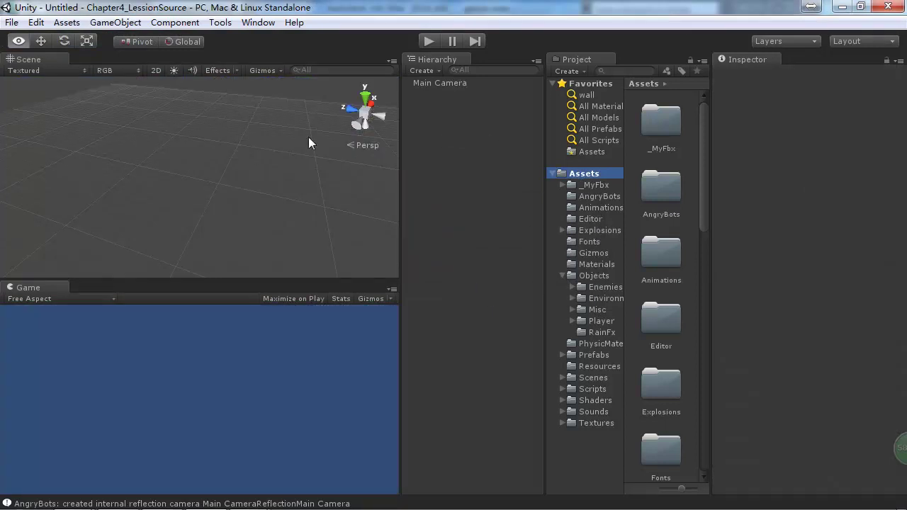
Place the fly_test and PlayerTest models from the _MyFbx folder into the new scene and view them from different angles.
left_click(116, 21)
left_click(523, 113)
left_click(595, 185)
left_click_drag(666, 252, 175, 160)
left_click_drag(670, 327, 171, 200)
middle_click_drag(224, 270, 216, 237)
left_click(247, 206)
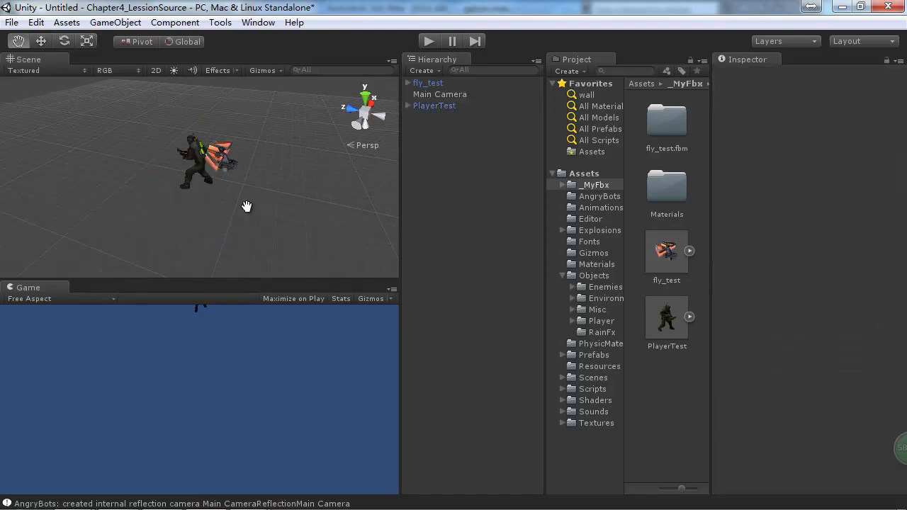
scroll(227, 222, "up", 5)
left_click_drag(217, 202, 15, 213, "alt")
left_click(240, 186)
left_click(193, 265)
left_click_drag(193, 265, 360, 247, "alt")
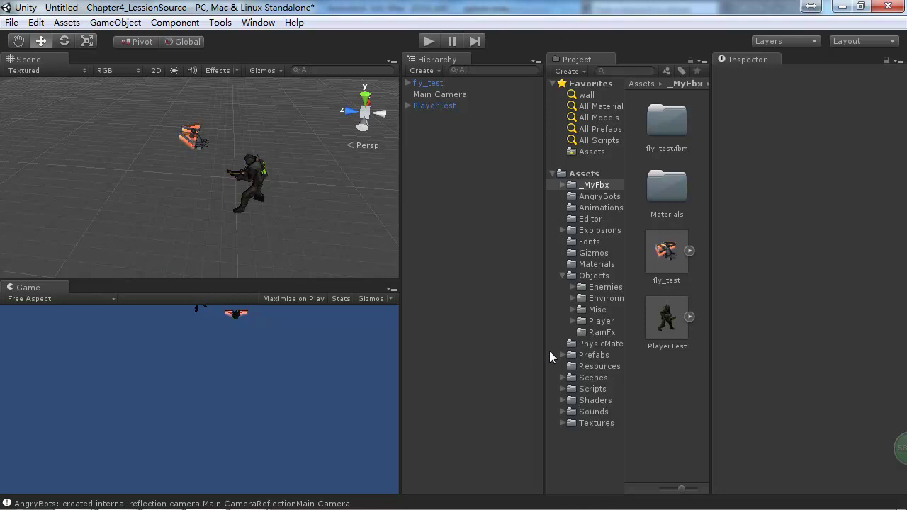
Switch to the Mindjet notes and read points (3) to (5) on using the imported FBX models in Unity.
key("alt+Tab")
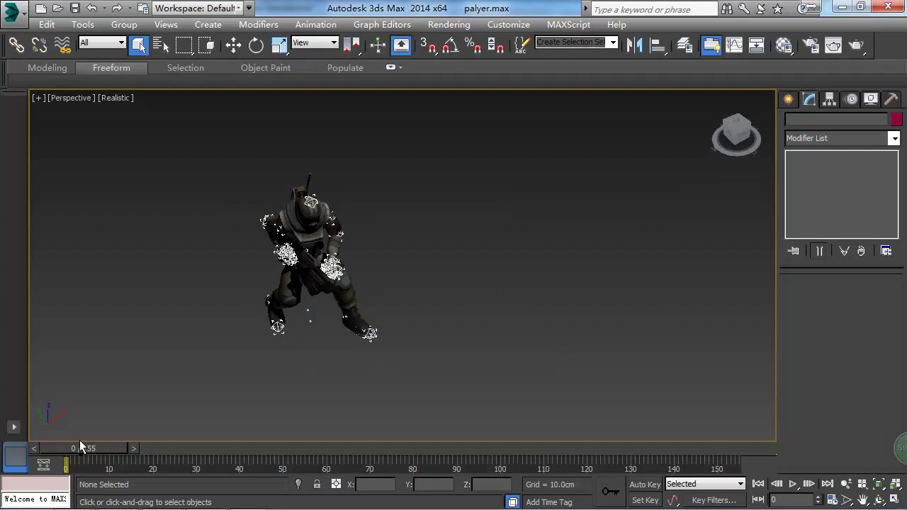
key("alt+Tab")
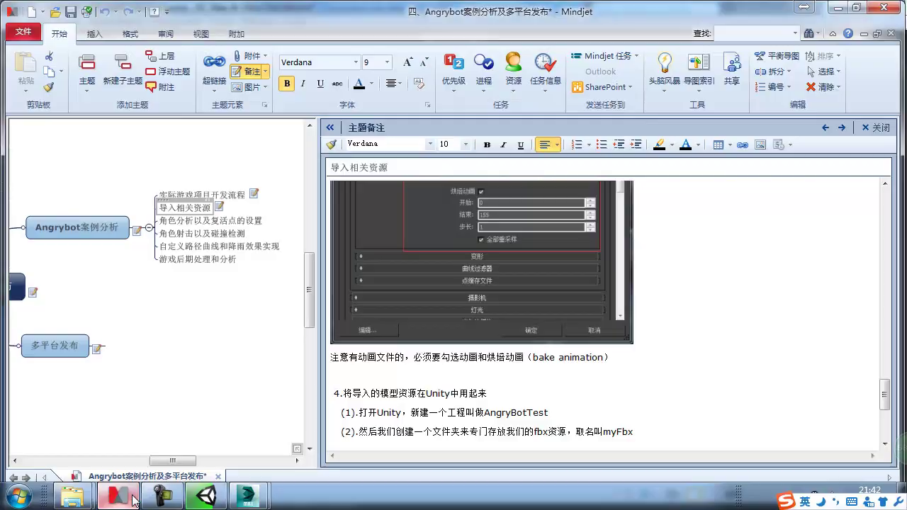
type("(3).然后把刚才导出的两个fbx文件copy到该文件夹下面，也可以我们在导出的时候直接把导出的目录设置为我们的这个myFbx")
key("Return")
type("(4).同时导入进去过后，unity会自动的为我们生成材质文件夹materials，同时还会有一个fbx文件名的fbm文件夹，这个文件夹下面就是我们的贴图资源文件了。")
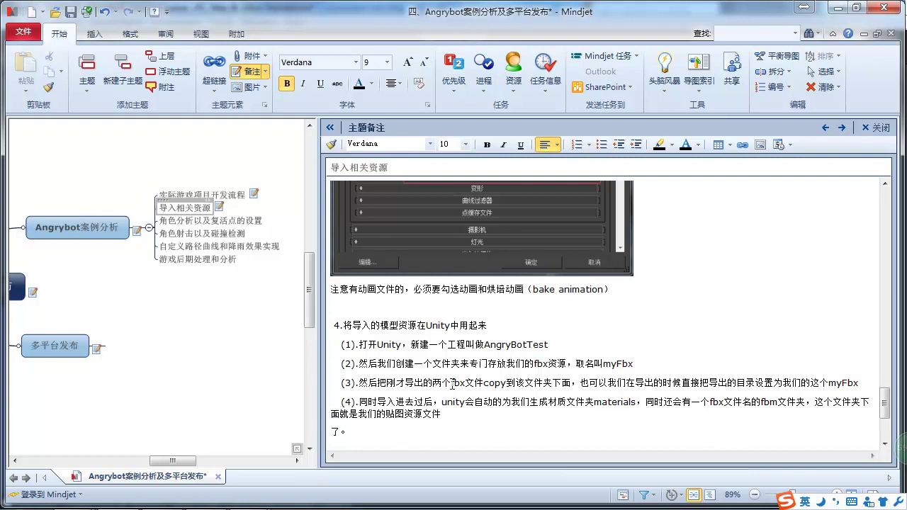
key("Return")
type("(5).选中fbx，在Inspector中会出现如图所示的内容，分别有三个板块，Model，Rig，Animation，前面的章节我们详细的讲解过了每个参数的意义，具体可以参考一下。这里我们进行简单的设置后就可以把模型导入啦，然后拖动模型到场景中就可以看到了，一般我们都会制作出prefab文件方面后期的使用。")
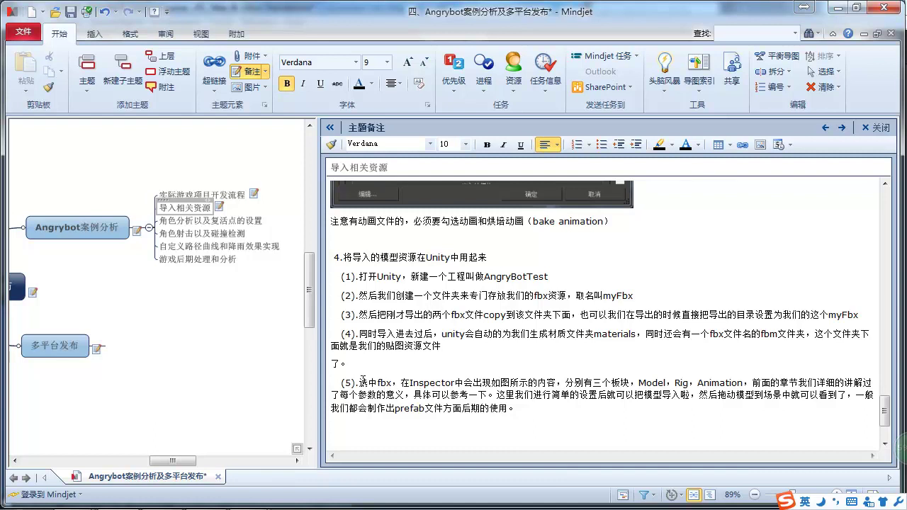
left_click_drag(336, 383, 546, 413)
left_click(543, 412)
Return to Unity and examine the Model, Rig and Animations import settings of the fly_test model.
key("alt+Tab")
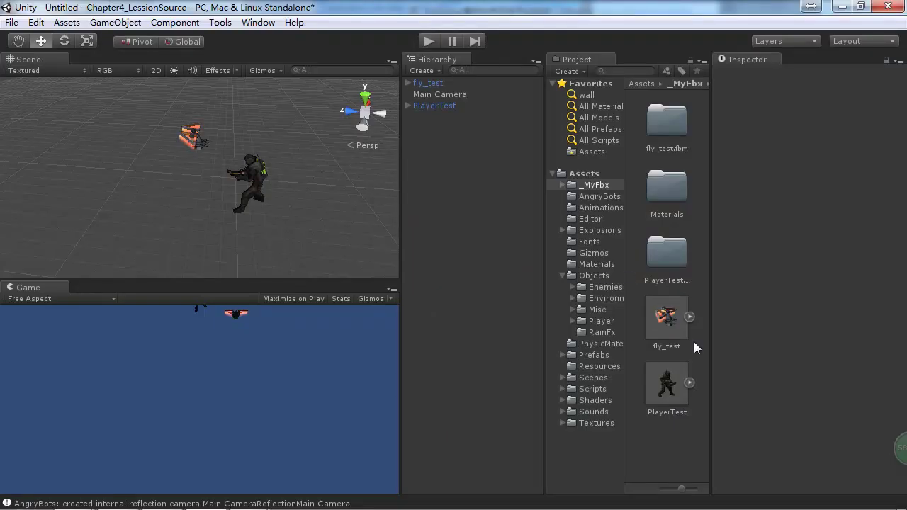
left_click(666, 320)
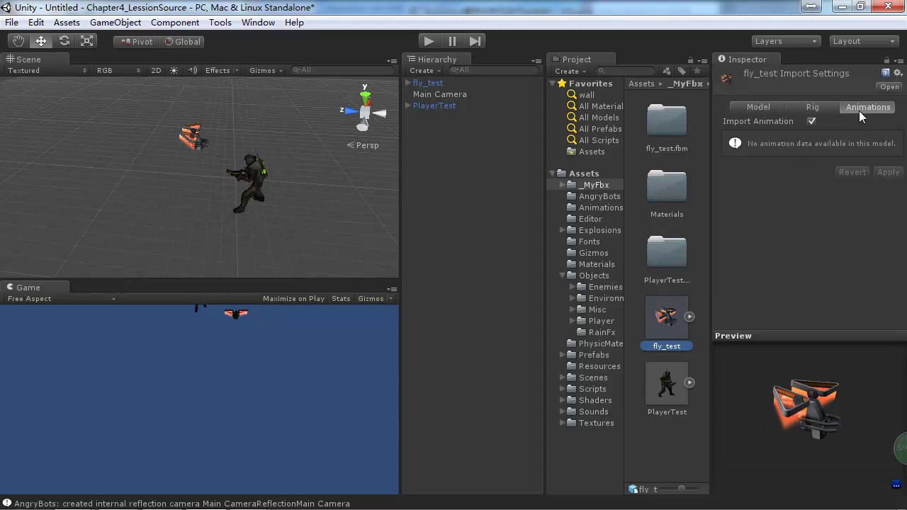
left_click(756, 105)
left_click(808, 105)
left_click(864, 105)
left_click(755, 106)
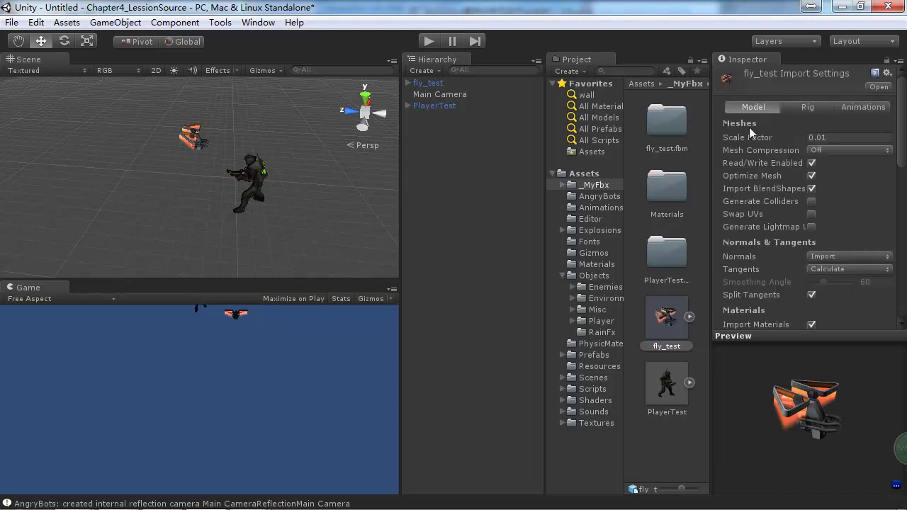
left_click(813, 106)
left_click(752, 107)
scroll(789, 180, "down", 6)
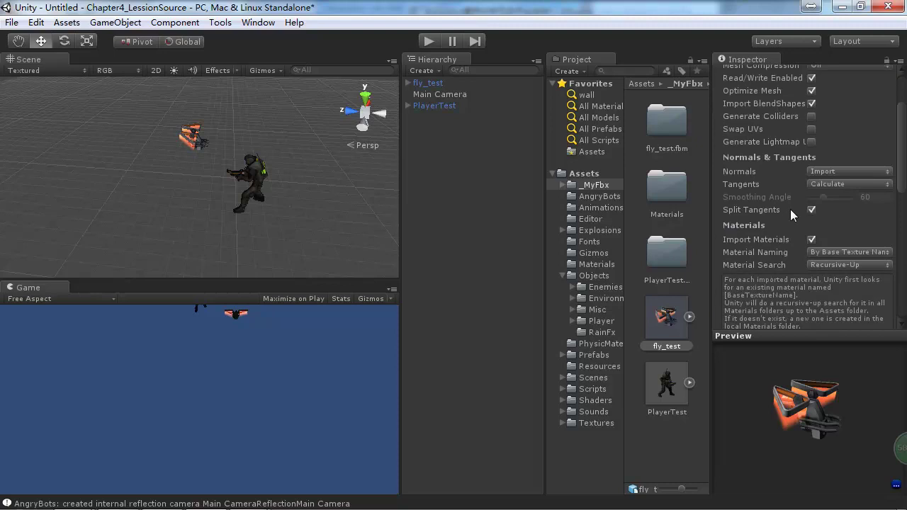
scroll(790, 209, "up", 6)
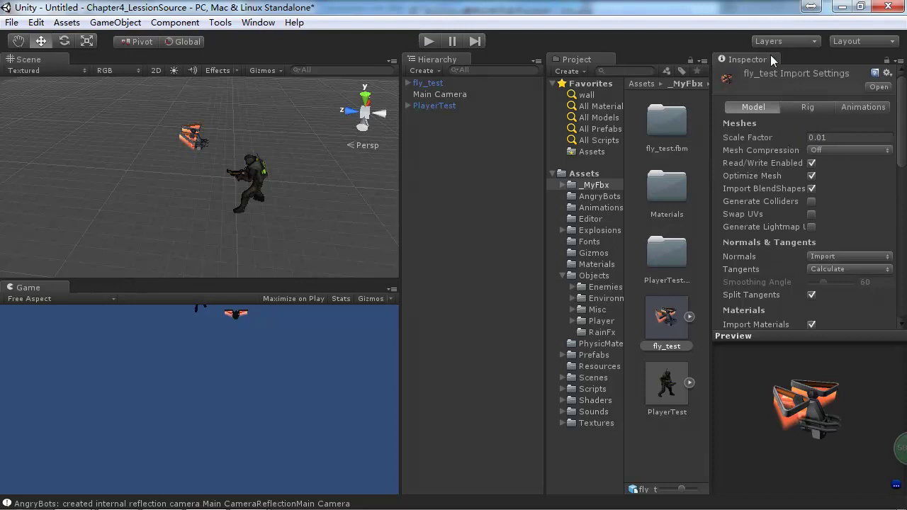
left_click(806, 108)
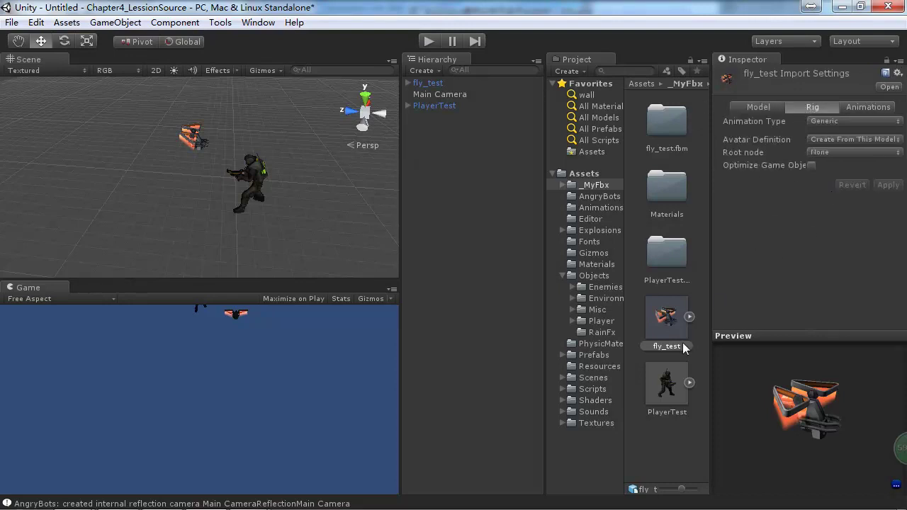
Examine the import settings of PlayerTest, including the start, end and loop options of its Take 001 animation clip.
left_click(670, 387)
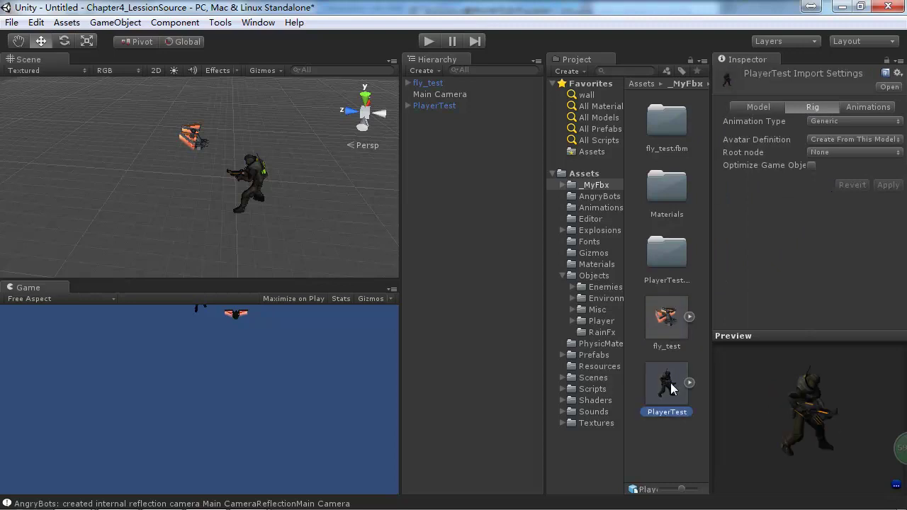
left_click(765, 108)
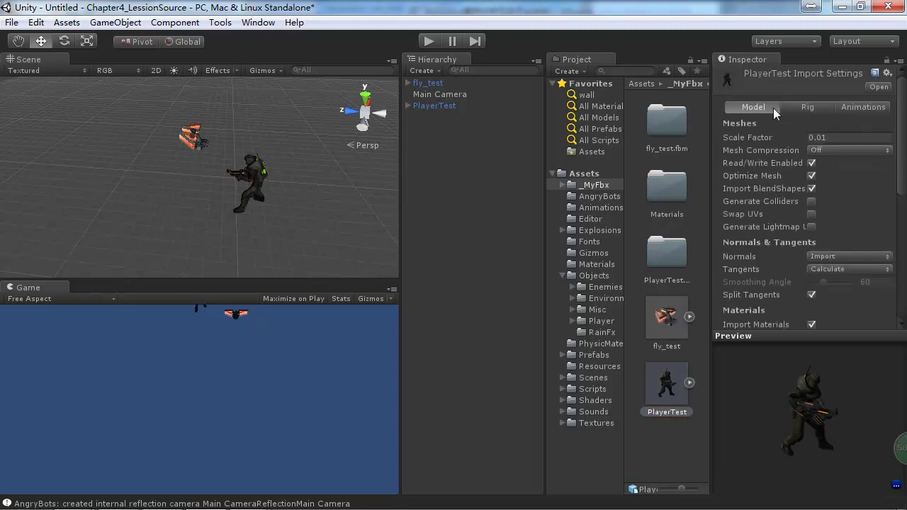
left_click(860, 105)
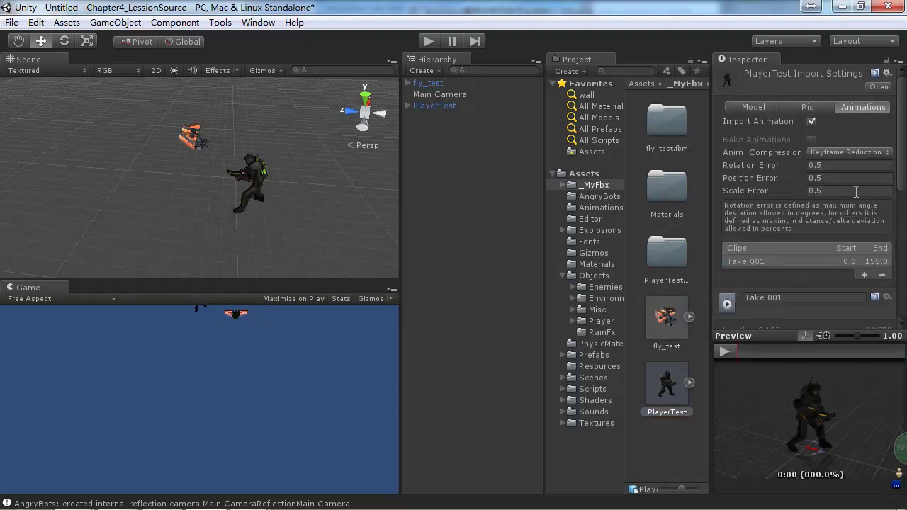
scroll(857, 192, "down", 3)
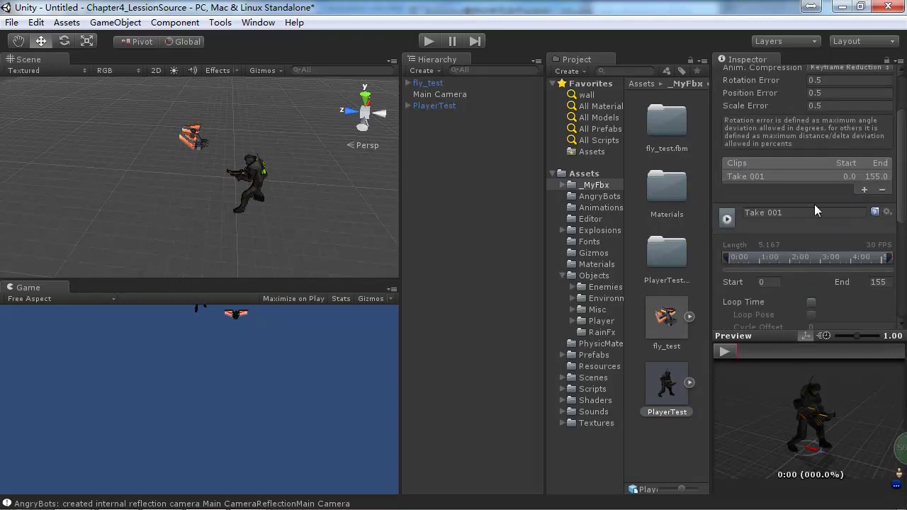
scroll(818, 216, "down", 2)
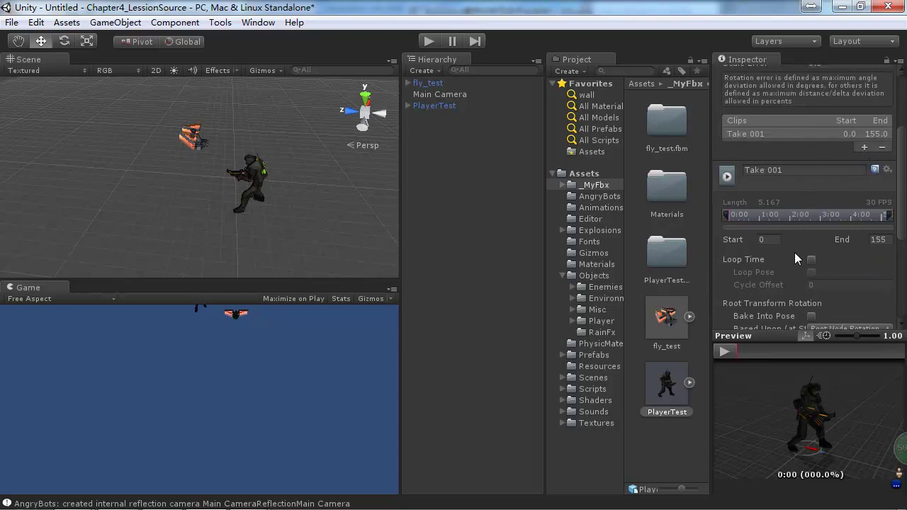
Add a second animation clip to PlayerTest's clip list and remove it again.
left_click(864, 147)
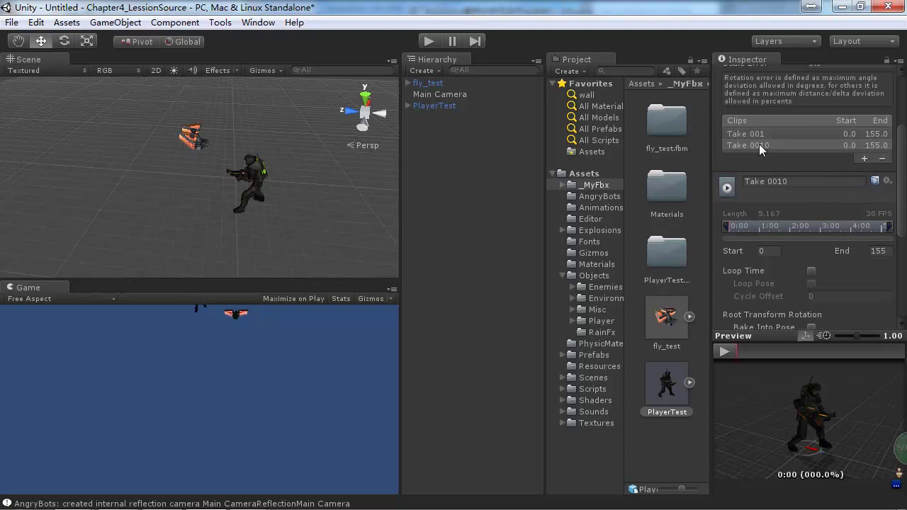
left_click(888, 146)
left_click(882, 158)
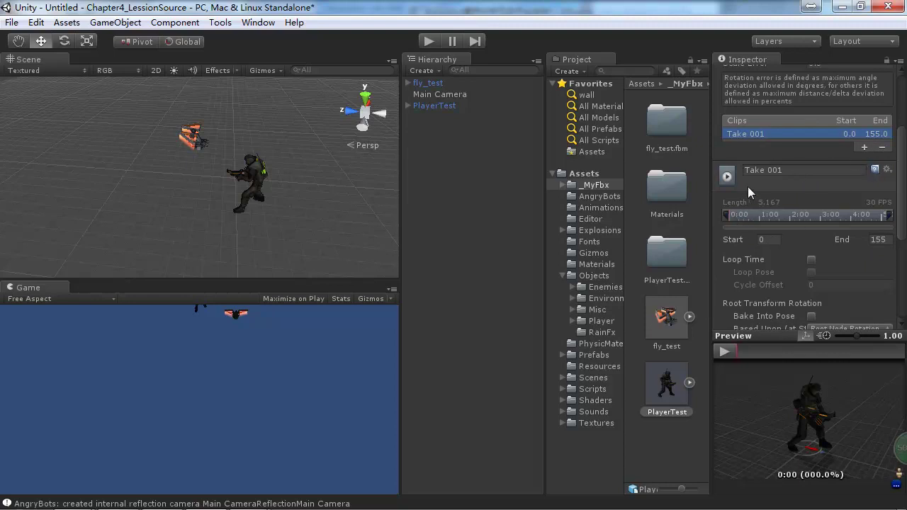
Try an end frame of 30 for PlayerTest's Take 001 clip, preview it, and restore the end frame to 155.
left_click(879, 241)
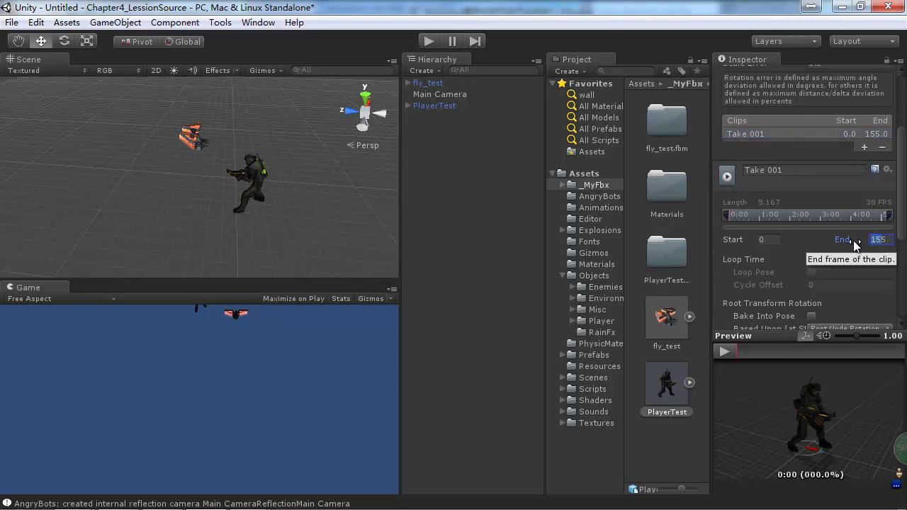
type("30")
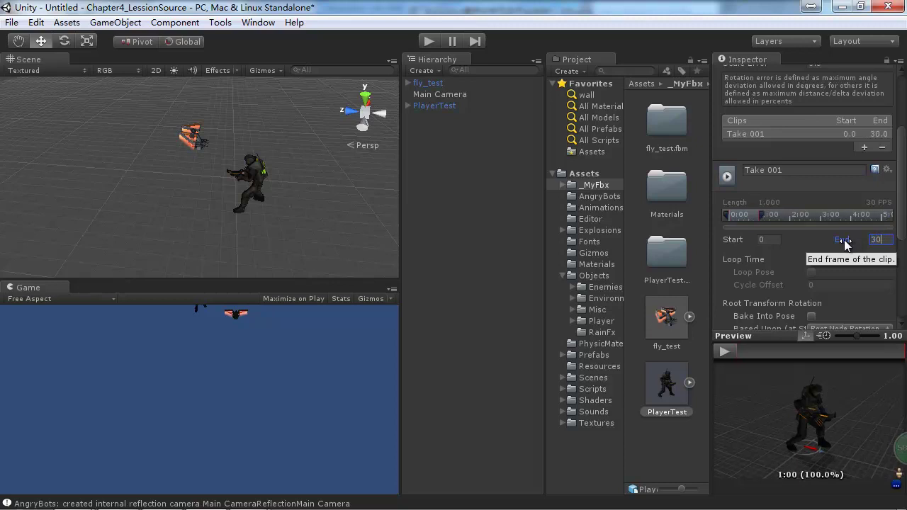
left_click(723, 353)
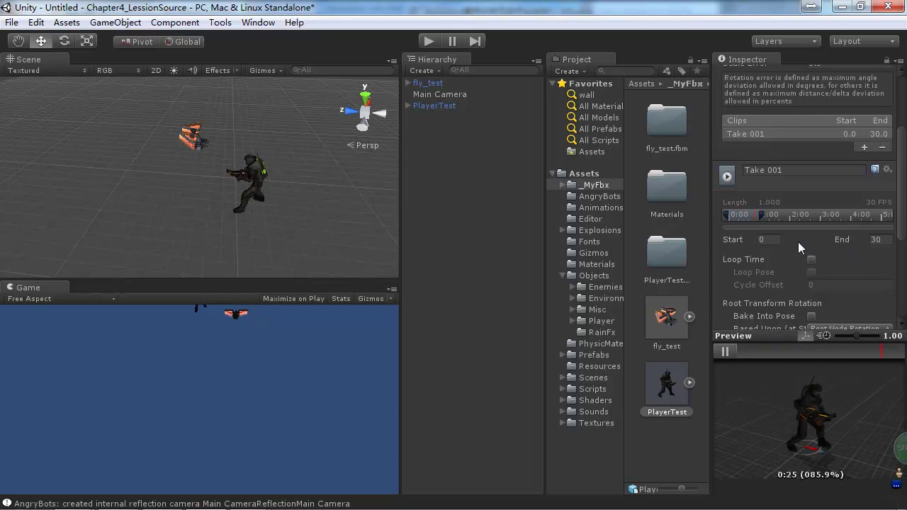
left_click_drag(757, 214, 895, 218)
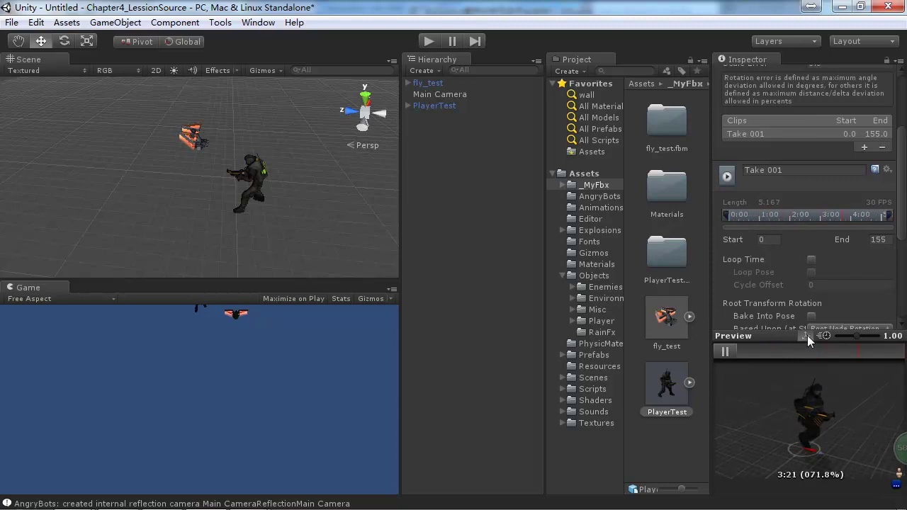
left_click(725, 352)
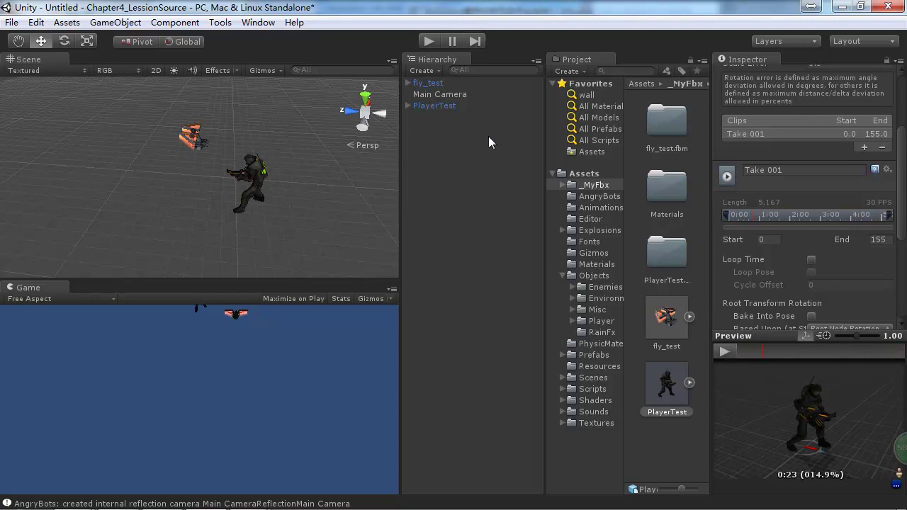
Look through the Scenes folder and select 3-4_Birth, dismissing the unapplied import settings prompt for PlayerTest.
left_click(581, 174)
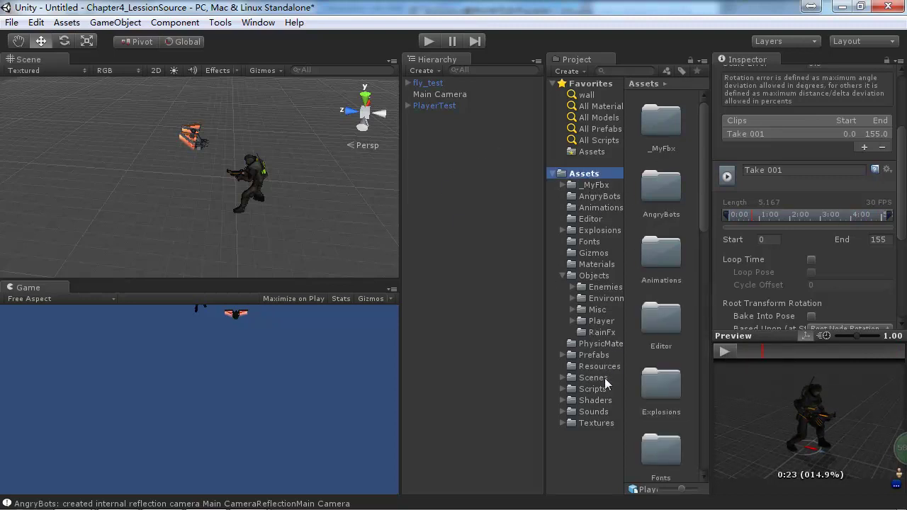
left_click(588, 379)
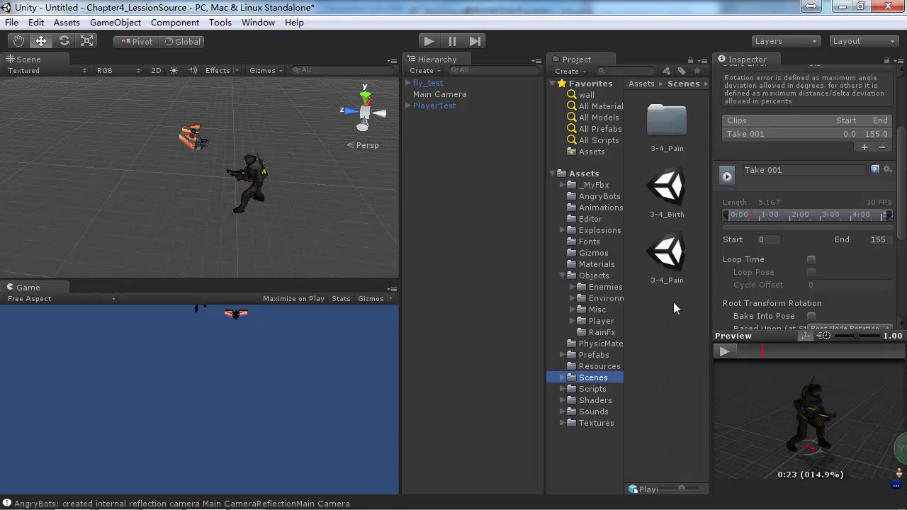
left_click(679, 193)
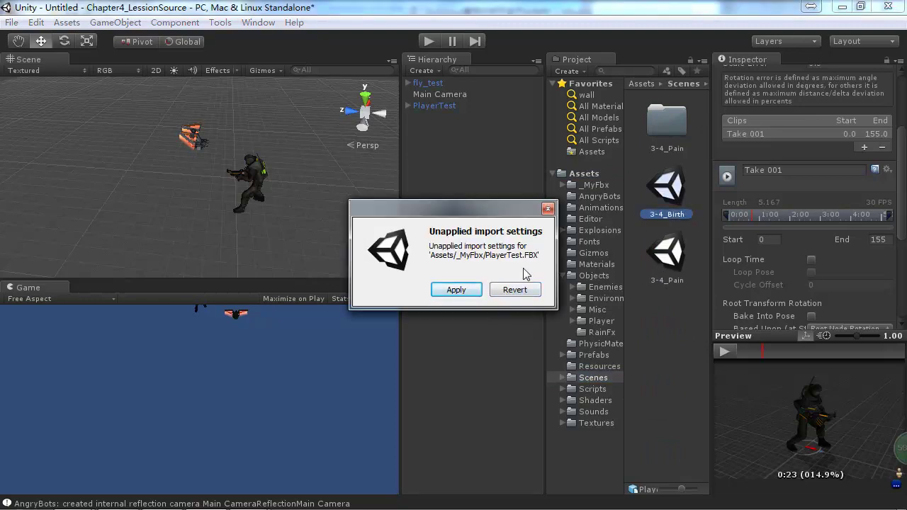
left_click(548, 208)
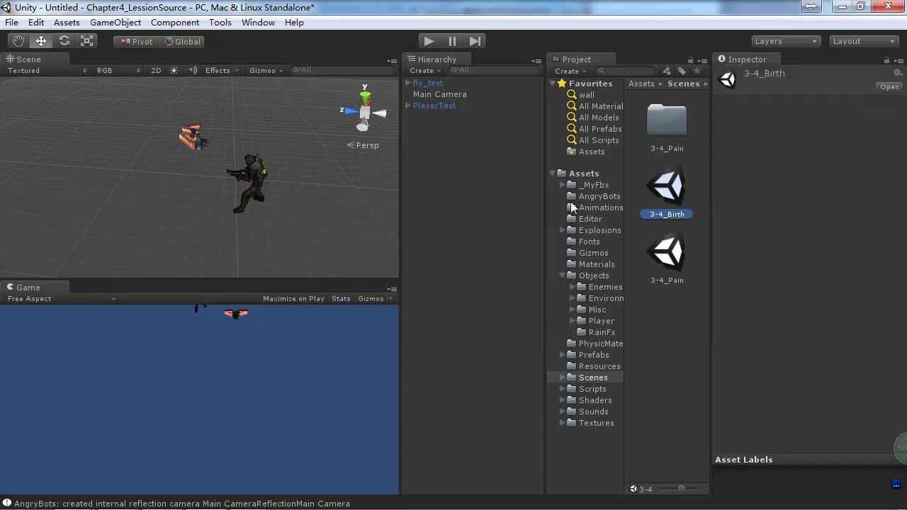
Open the AngryBots scene from the root Assets folder without saving the untitled scene.
left_click(584, 170)
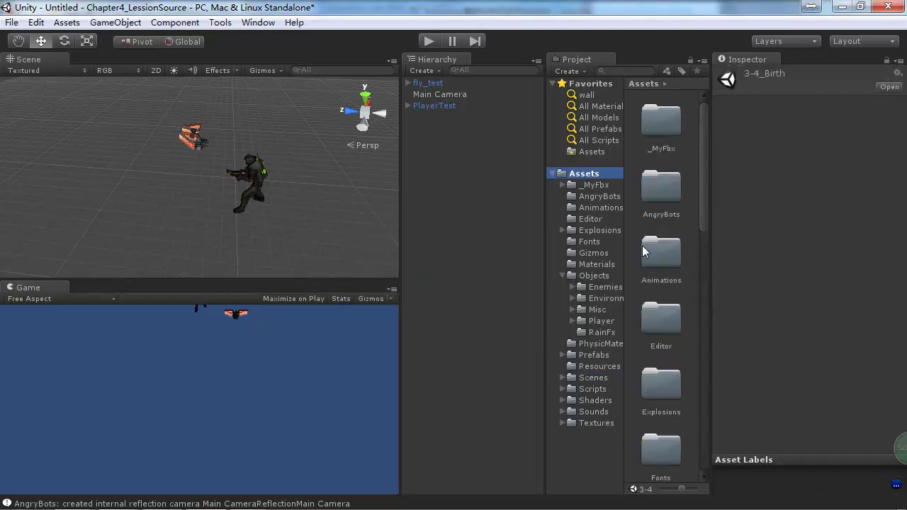
scroll(646, 243, "down", 5, "ctrl")
double_click(668, 289)
left_click(493, 294)
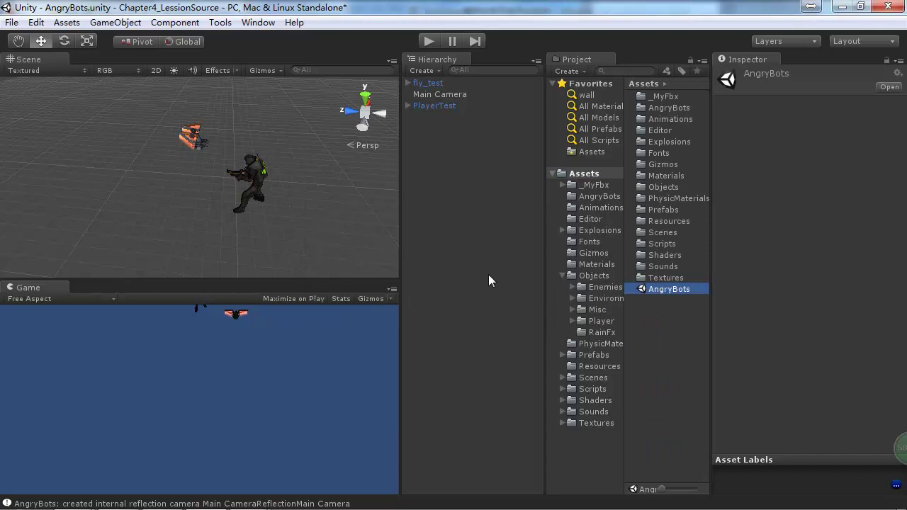
Inspect the Player object and its child player, and locate the Player Animation script's Idle clip in the project.
left_click(429, 174)
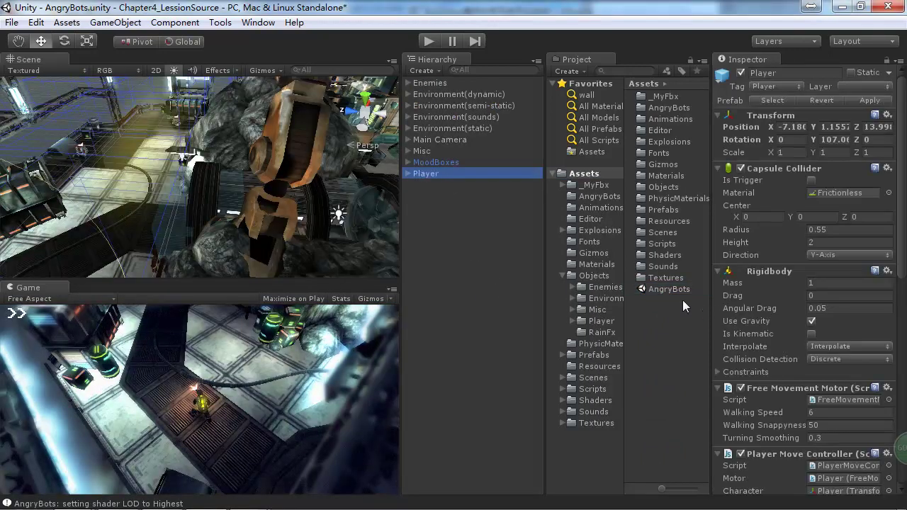
scroll(767, 373, "down", 6)
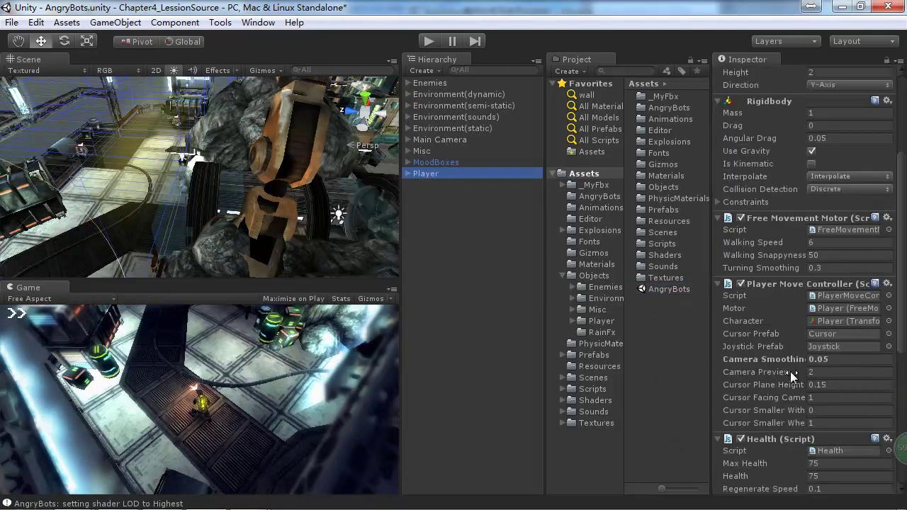
left_click(408, 174)
left_click(435, 230)
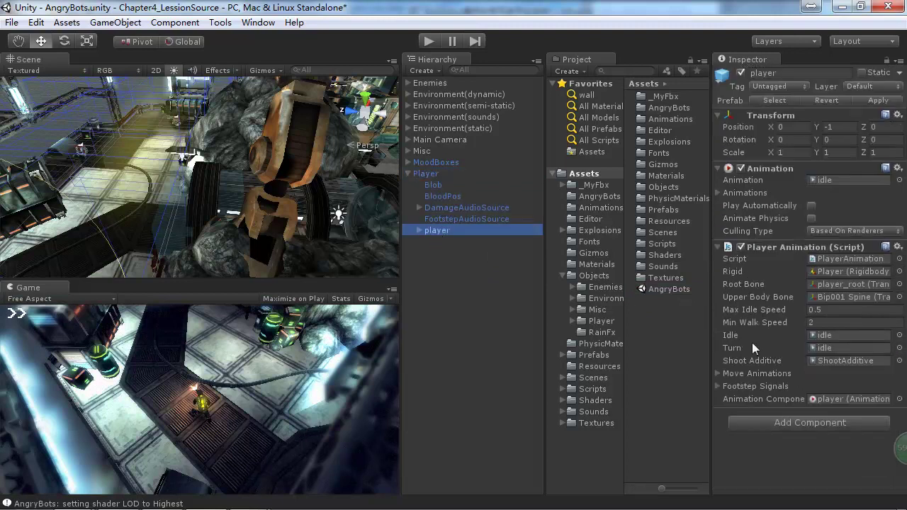
left_click(832, 334)
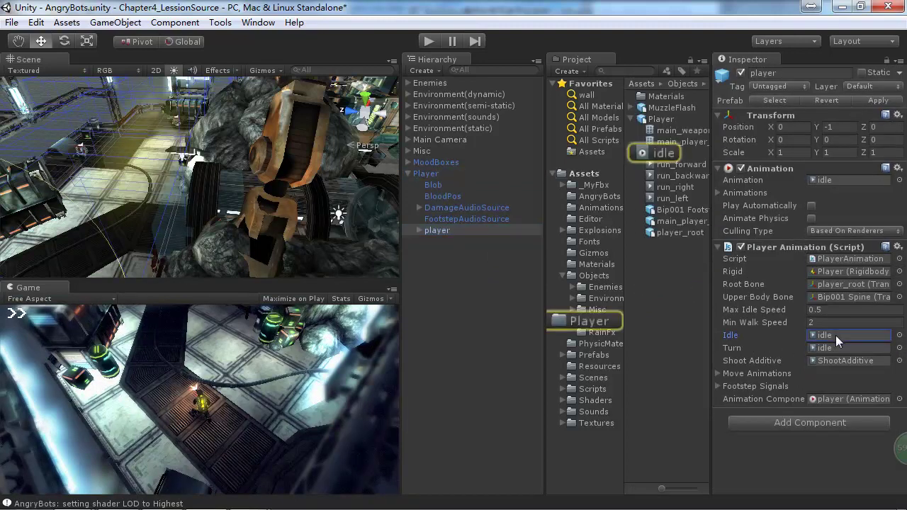
Examine the Player model's idle, forward, backward, right and left run clips one after another, comparing their lengths and previews.
left_click(663, 153)
left_click(664, 164)
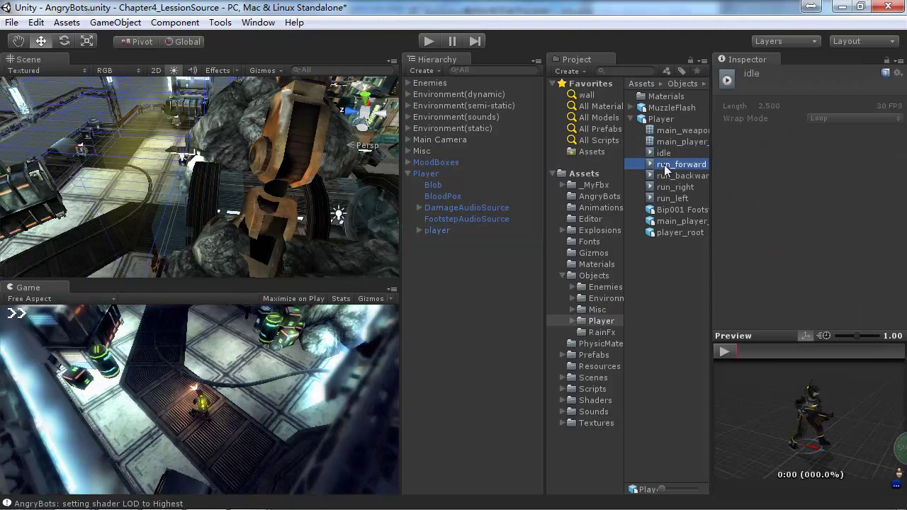
left_click(664, 153)
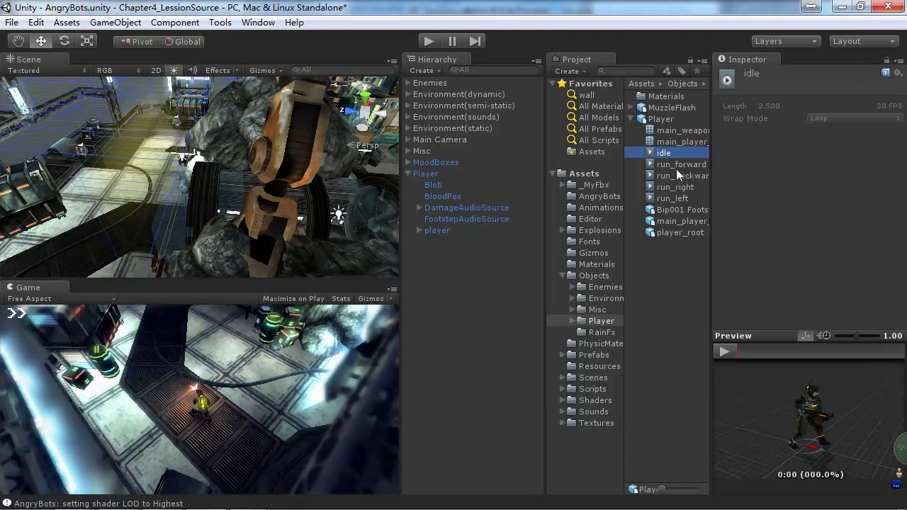
left_click(679, 164)
left_click(681, 176)
left_click(681, 187)
left_click(682, 198)
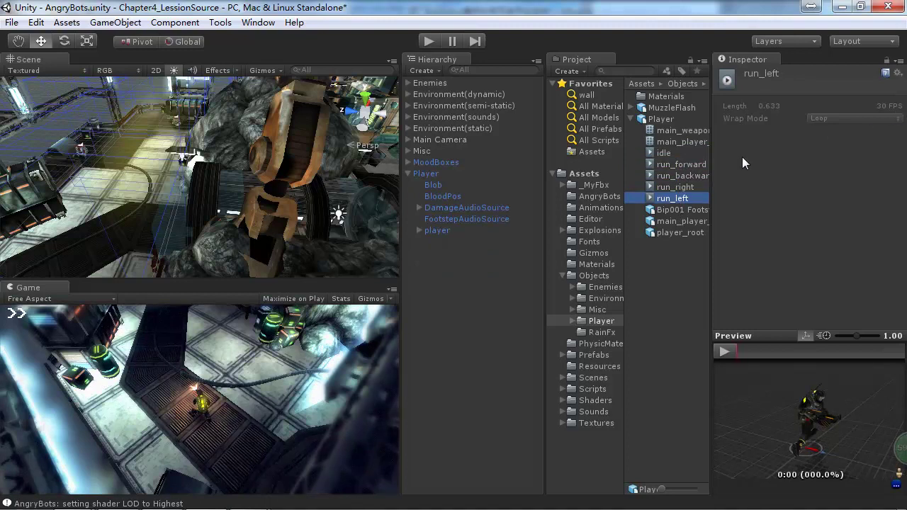
left_click(665, 153)
left_click(670, 164)
left_click(671, 176)
left_click(671, 187)
left_click(672, 199)
left_click(677, 187)
left_click(679, 175)
left_click(673, 163)
left_click(667, 154)
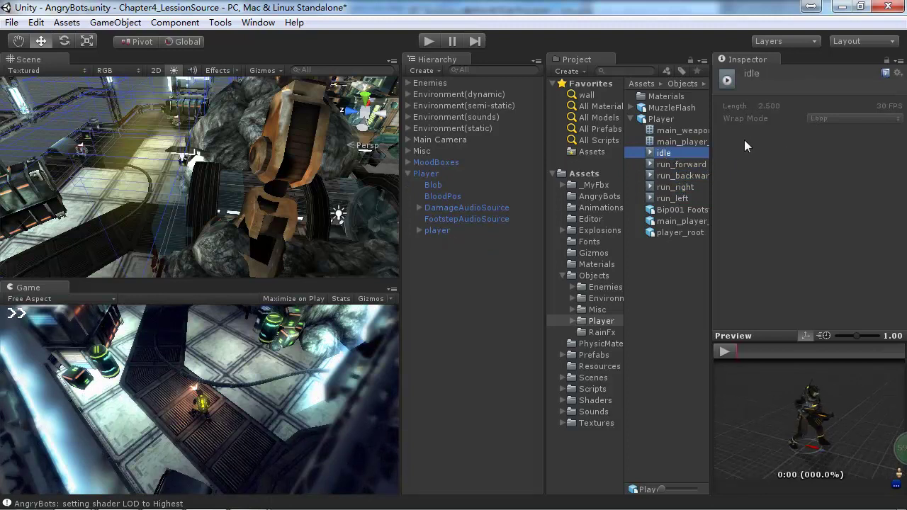
Switch to the Mindjet notes and read the reminder about units and the closing remarks after point (5).
key("alt+Tab")
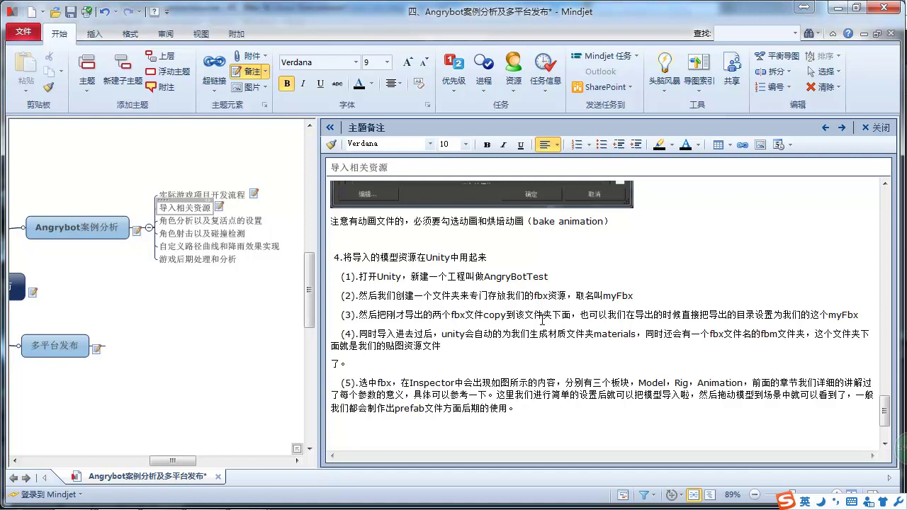
scroll(542, 320, "down", 2)
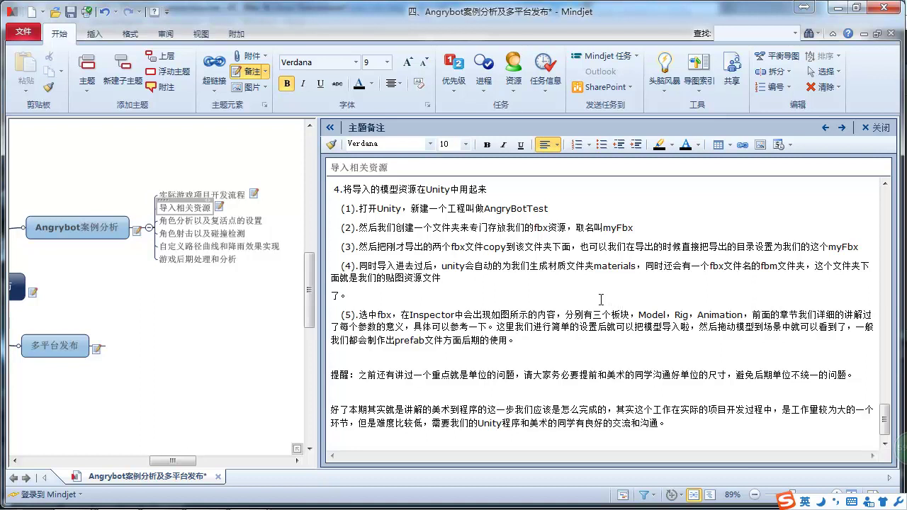
scroll(593, 287, "down", 1)
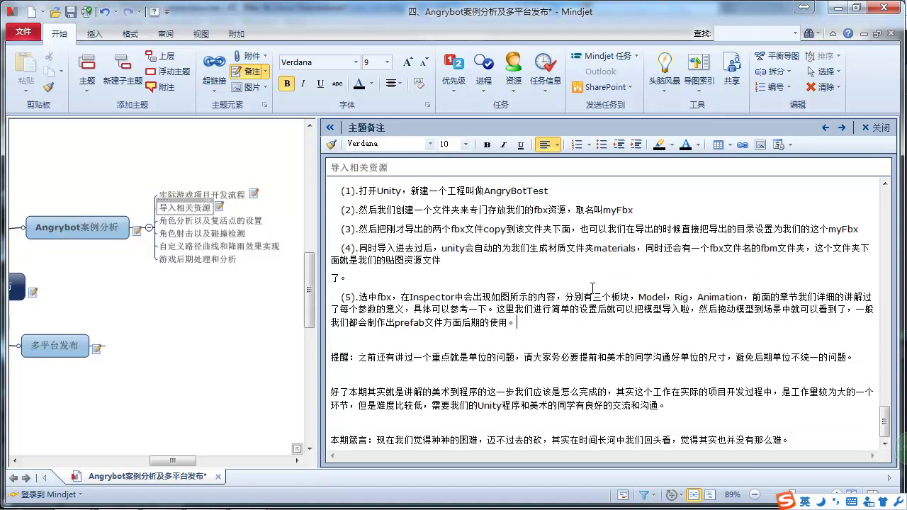